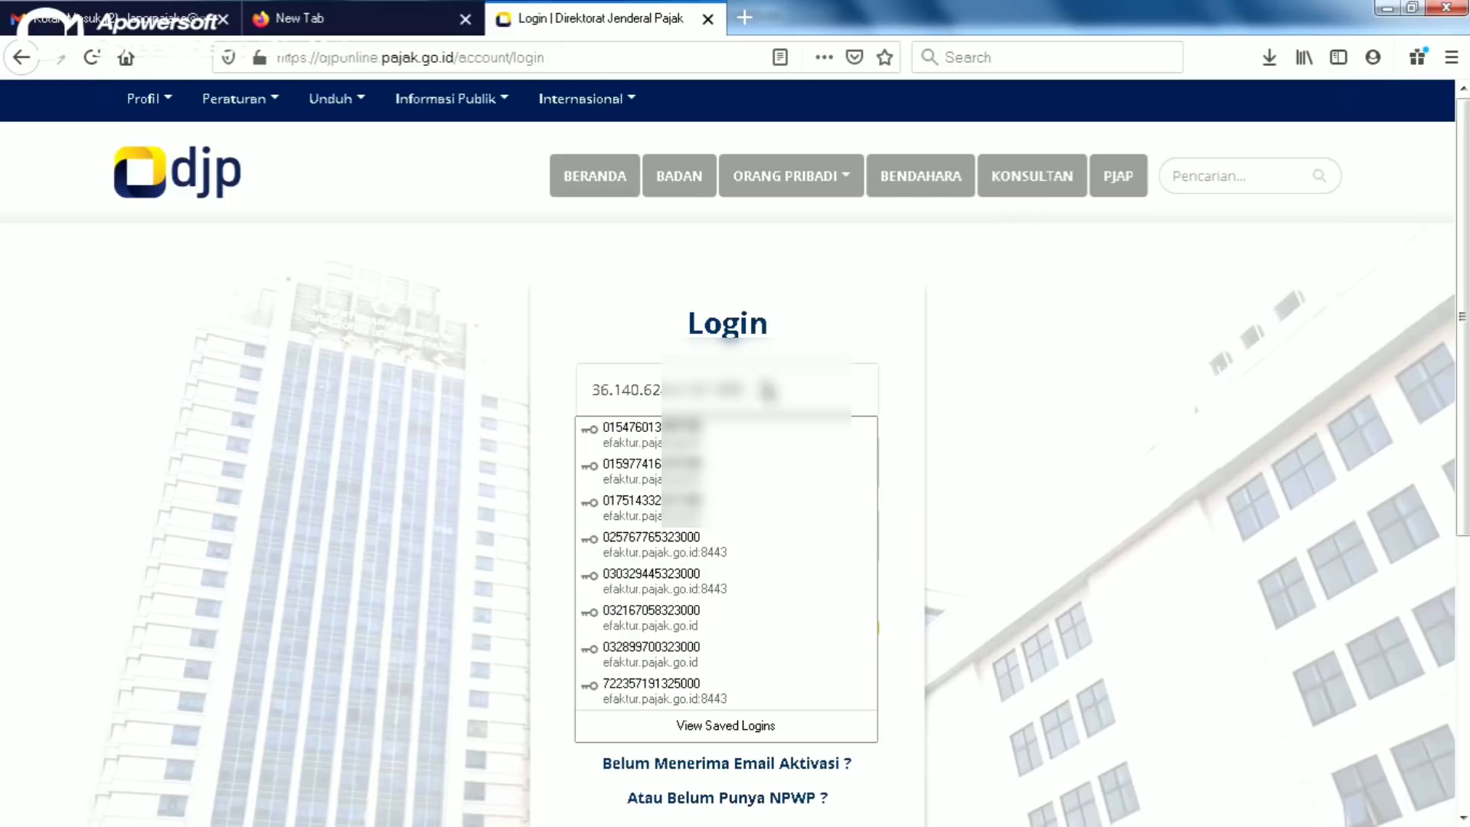
Step: Log in to the tax account by entering the account password and the displayed security code (Kode Keamanan)
click(951, 375)
click(686, 463)
text(a)
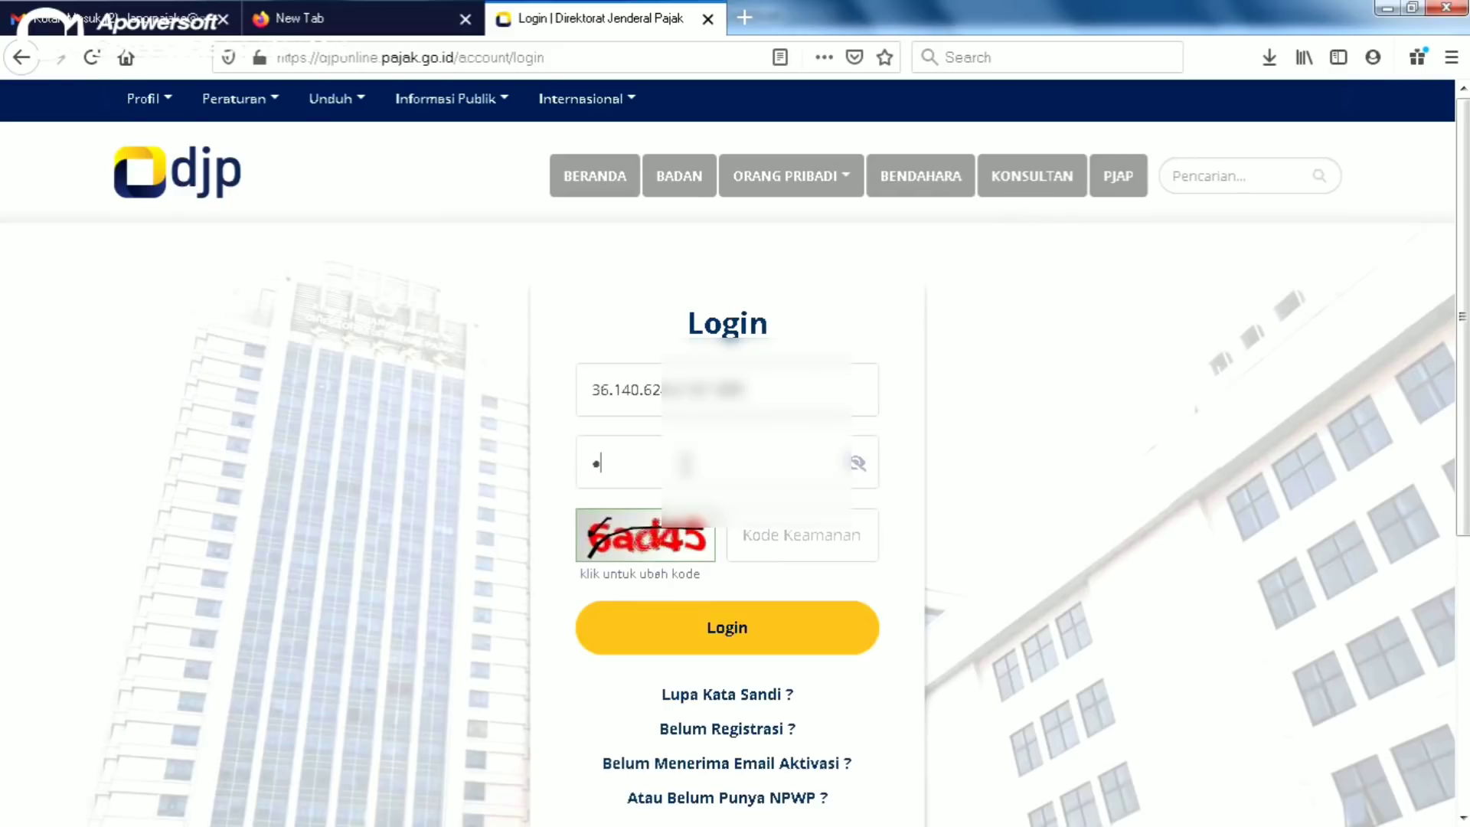
text(aaaaaaaa)
click(754, 536)
text(6)
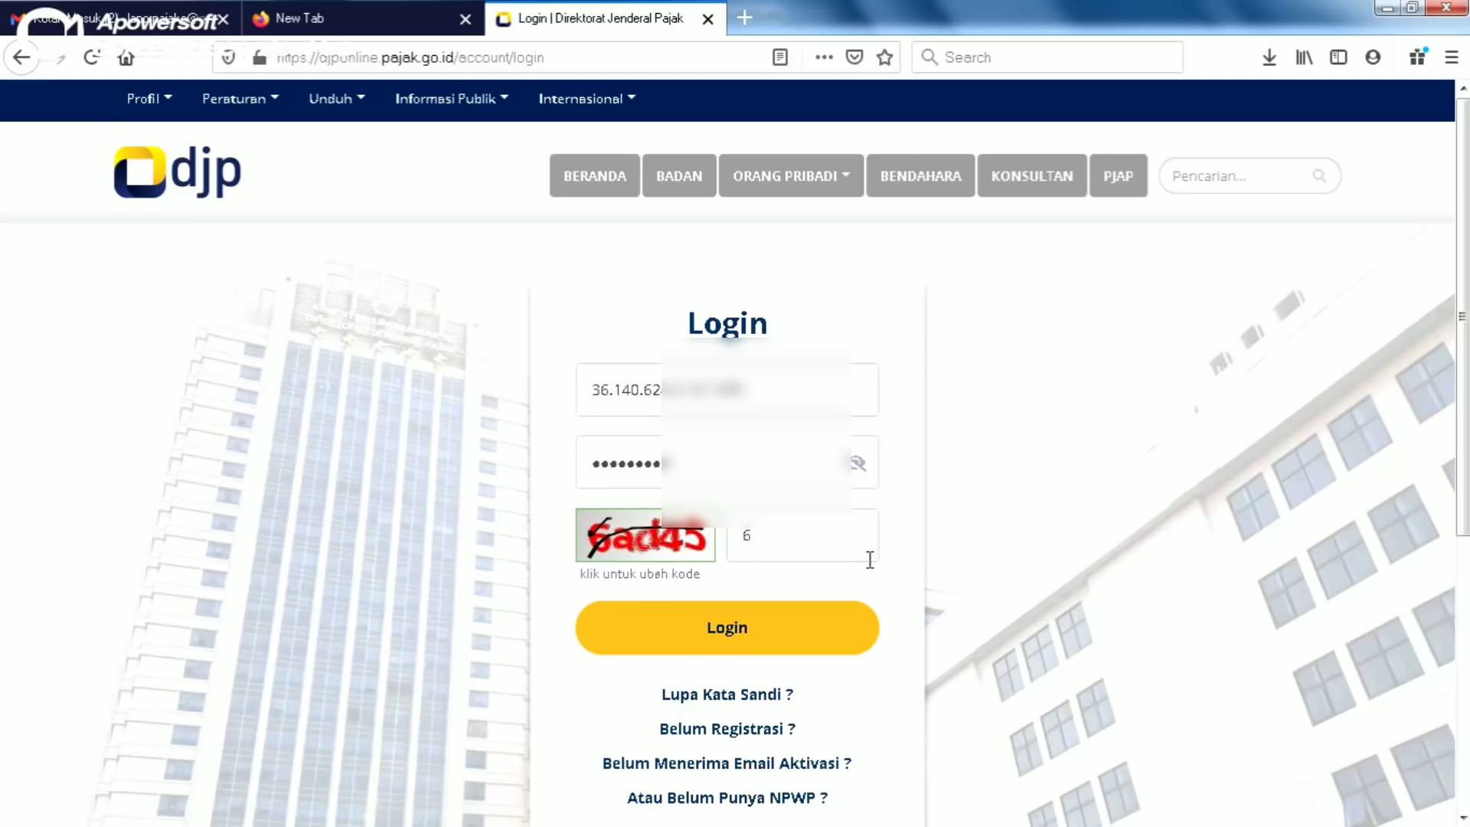
text(ad45)
click(754, 625)
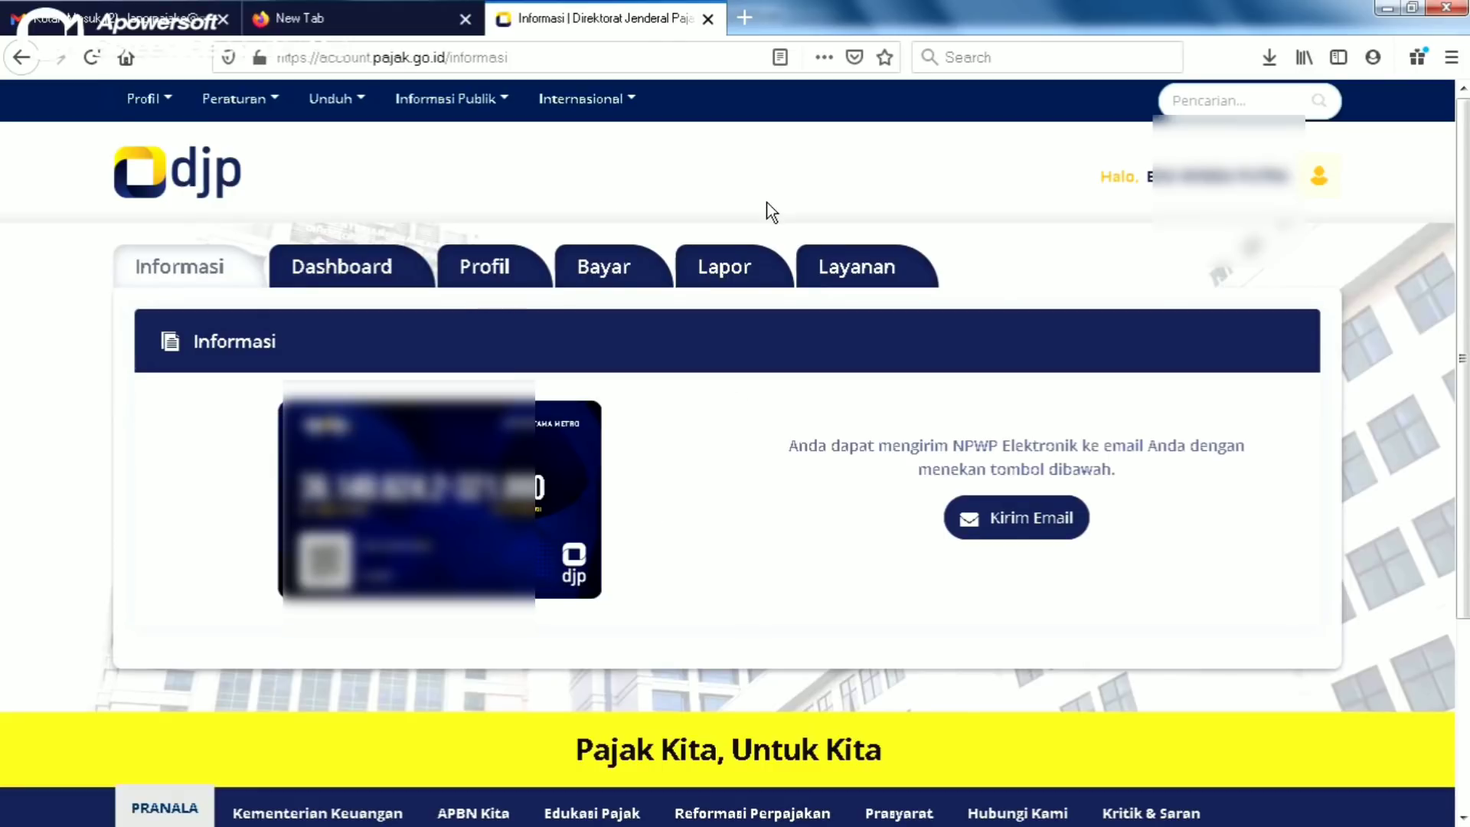
Step: Go to the Lapor section of the tax account and open the e-Filing service
click(723, 283)
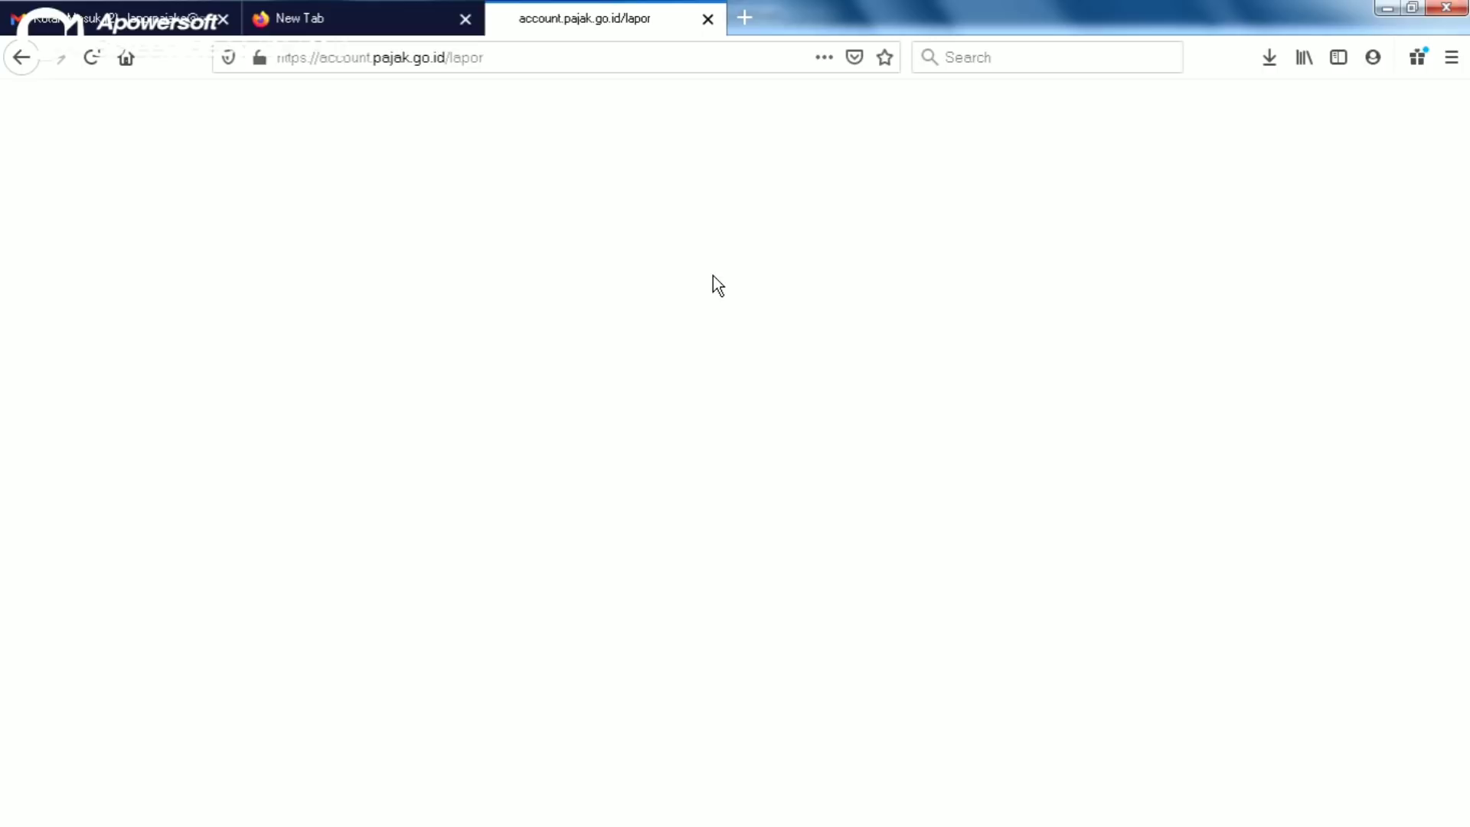
click(544, 57)
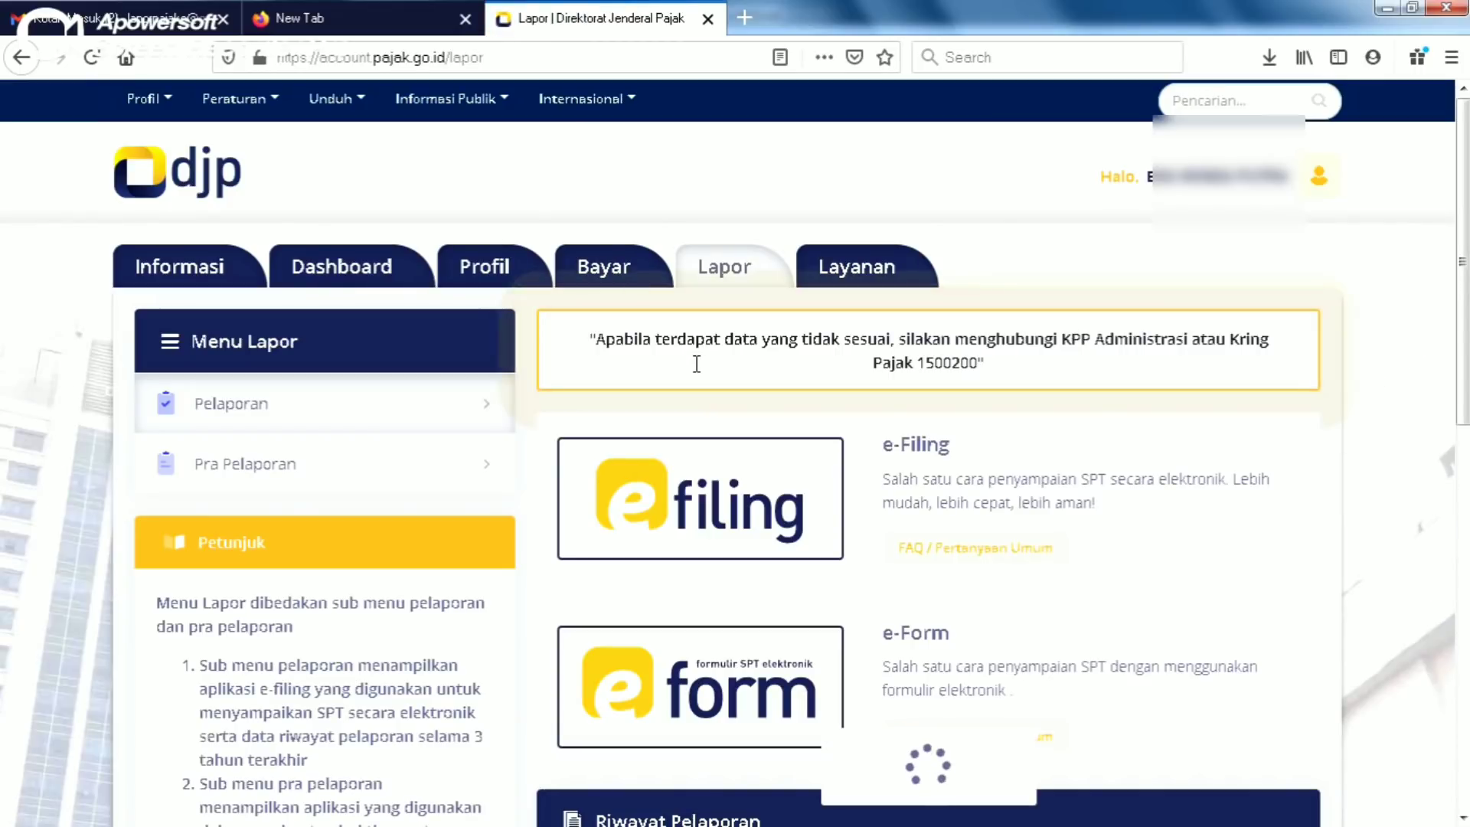
click(713, 520)
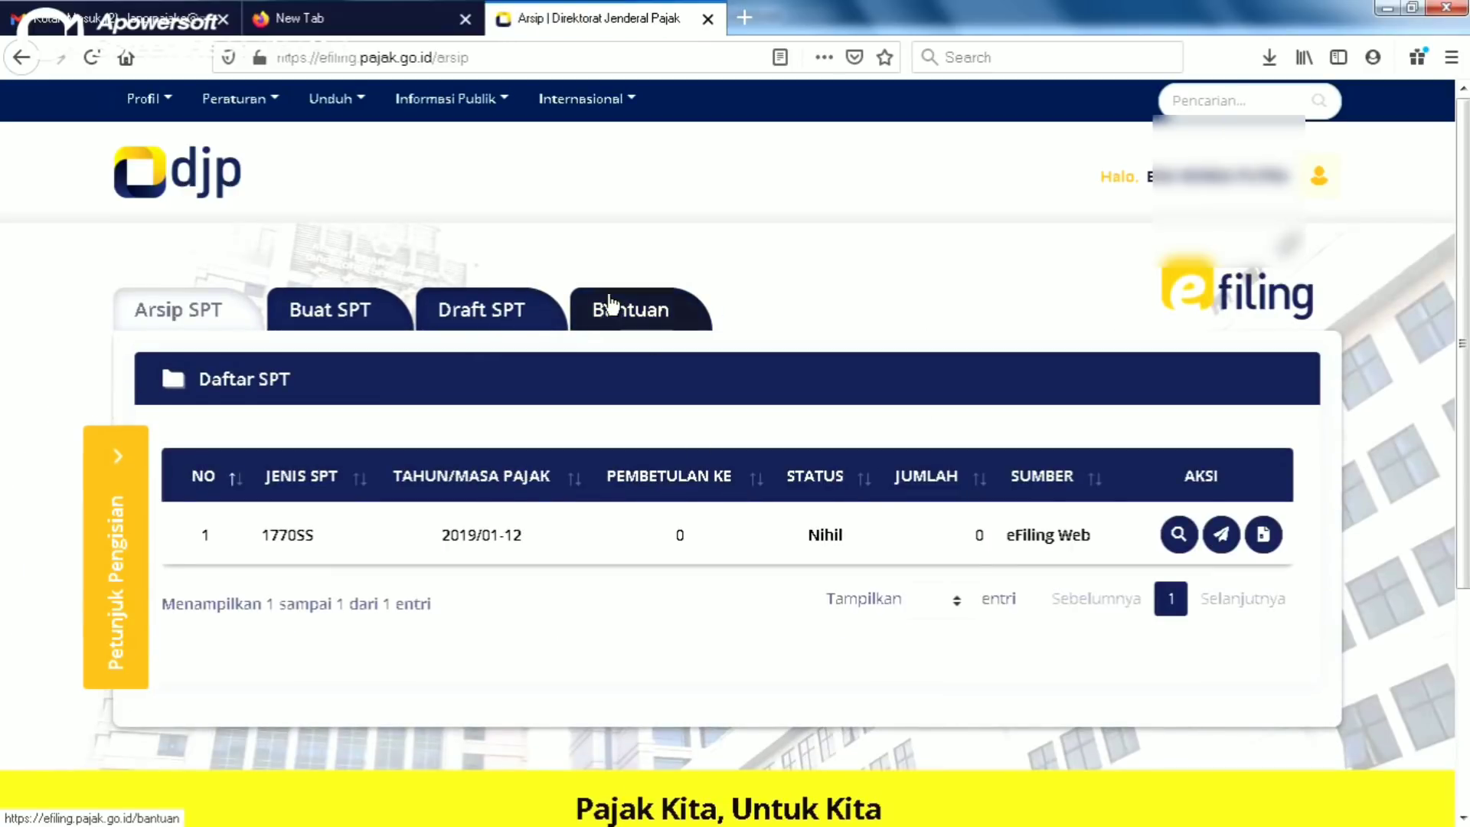
Step: Examine the archived 1770SS return for 2019, including its Identitas, Bagian A, Bagian B and Bagian C sections
click(338, 312)
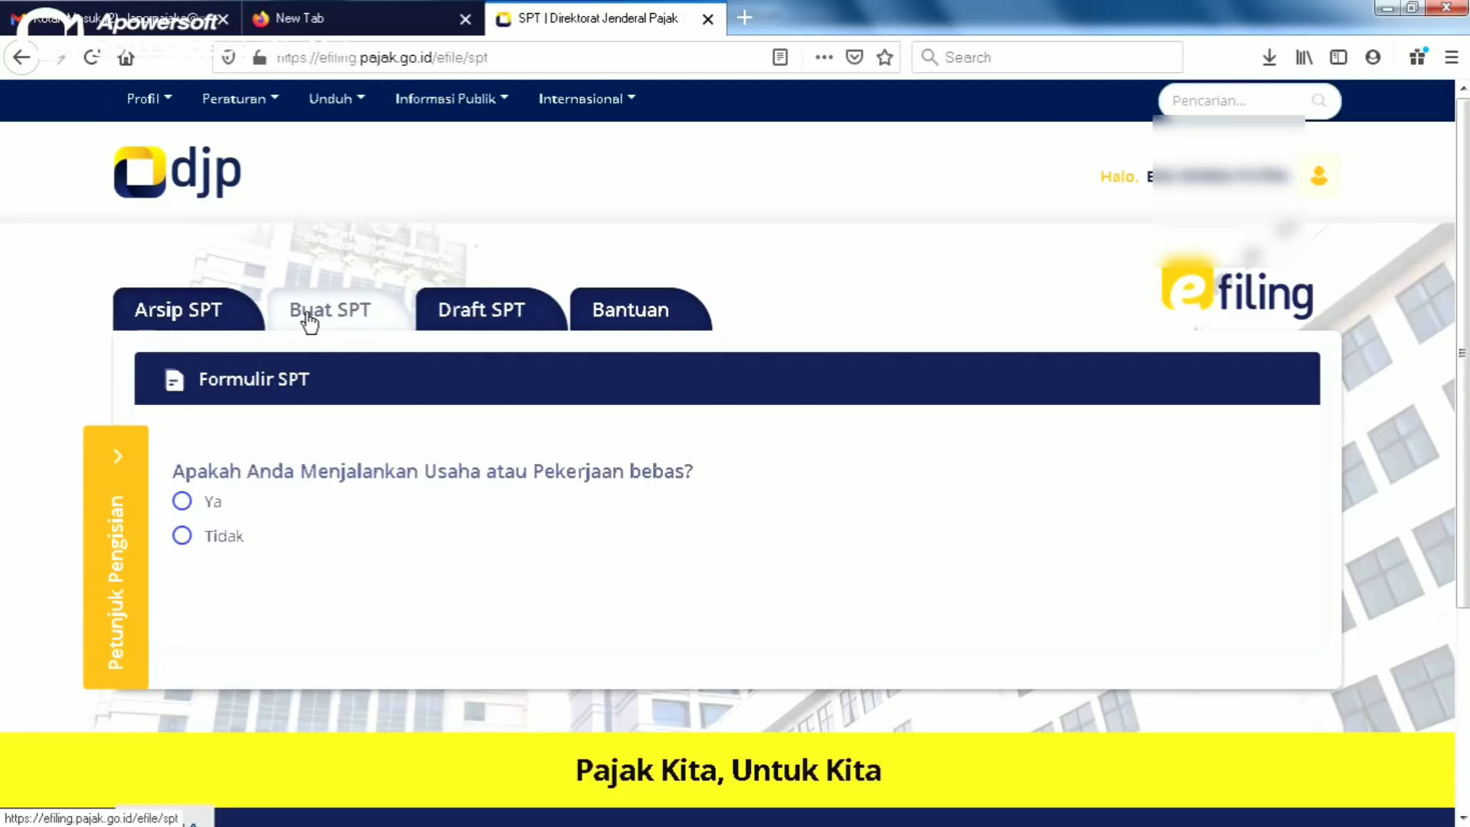
click(174, 324)
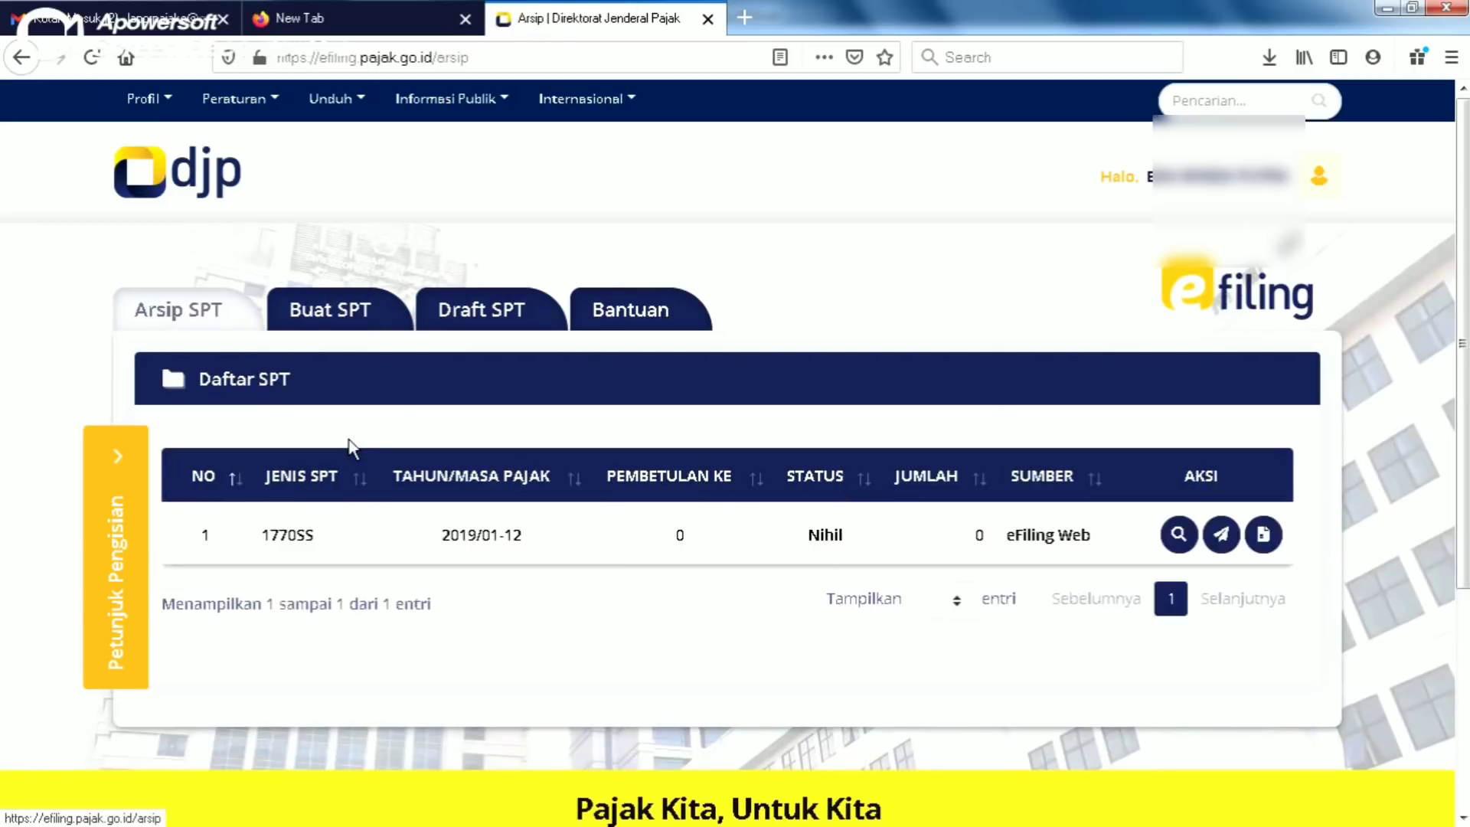
click(1181, 536)
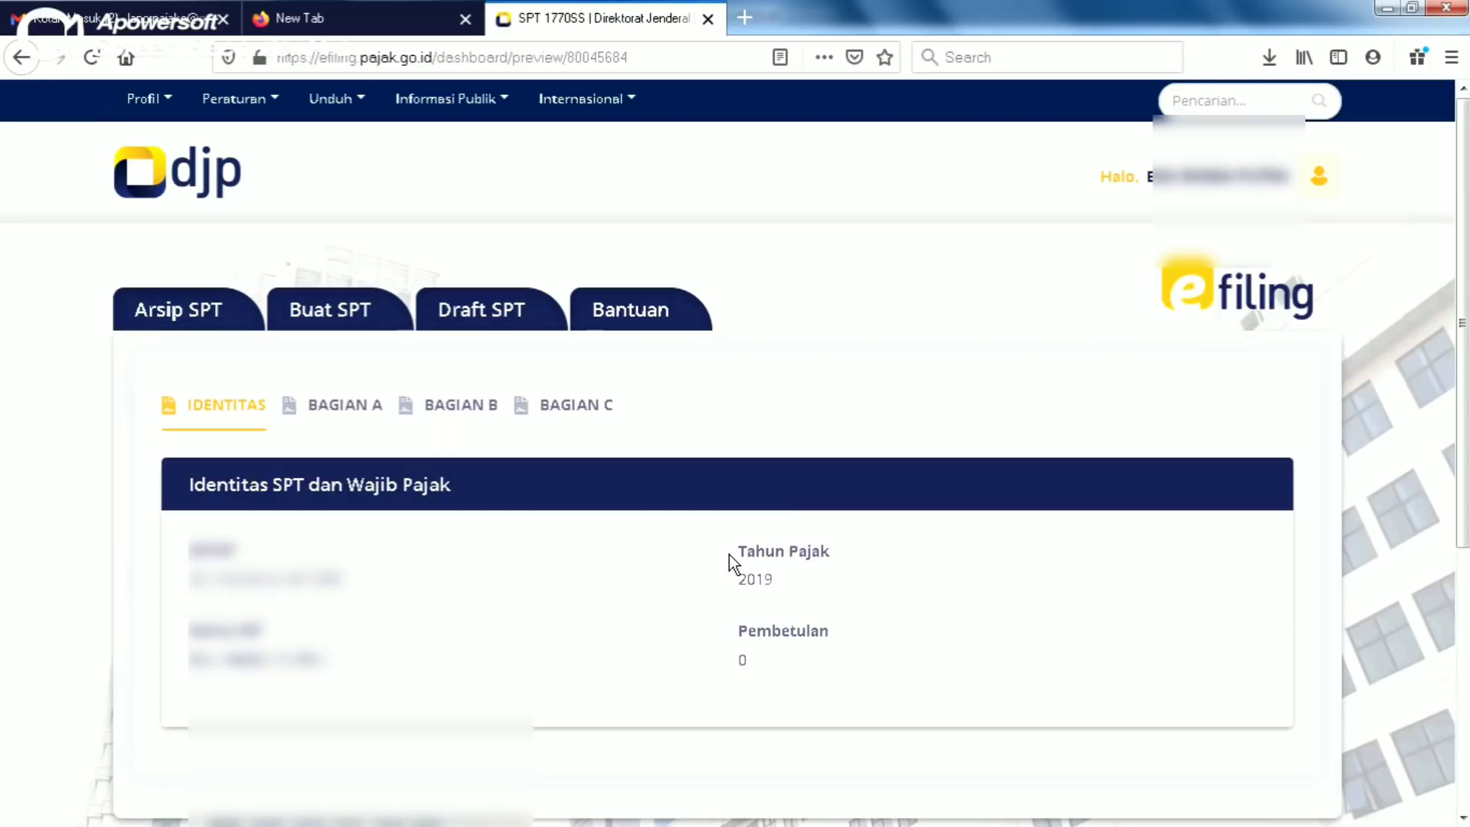
click(344, 418)
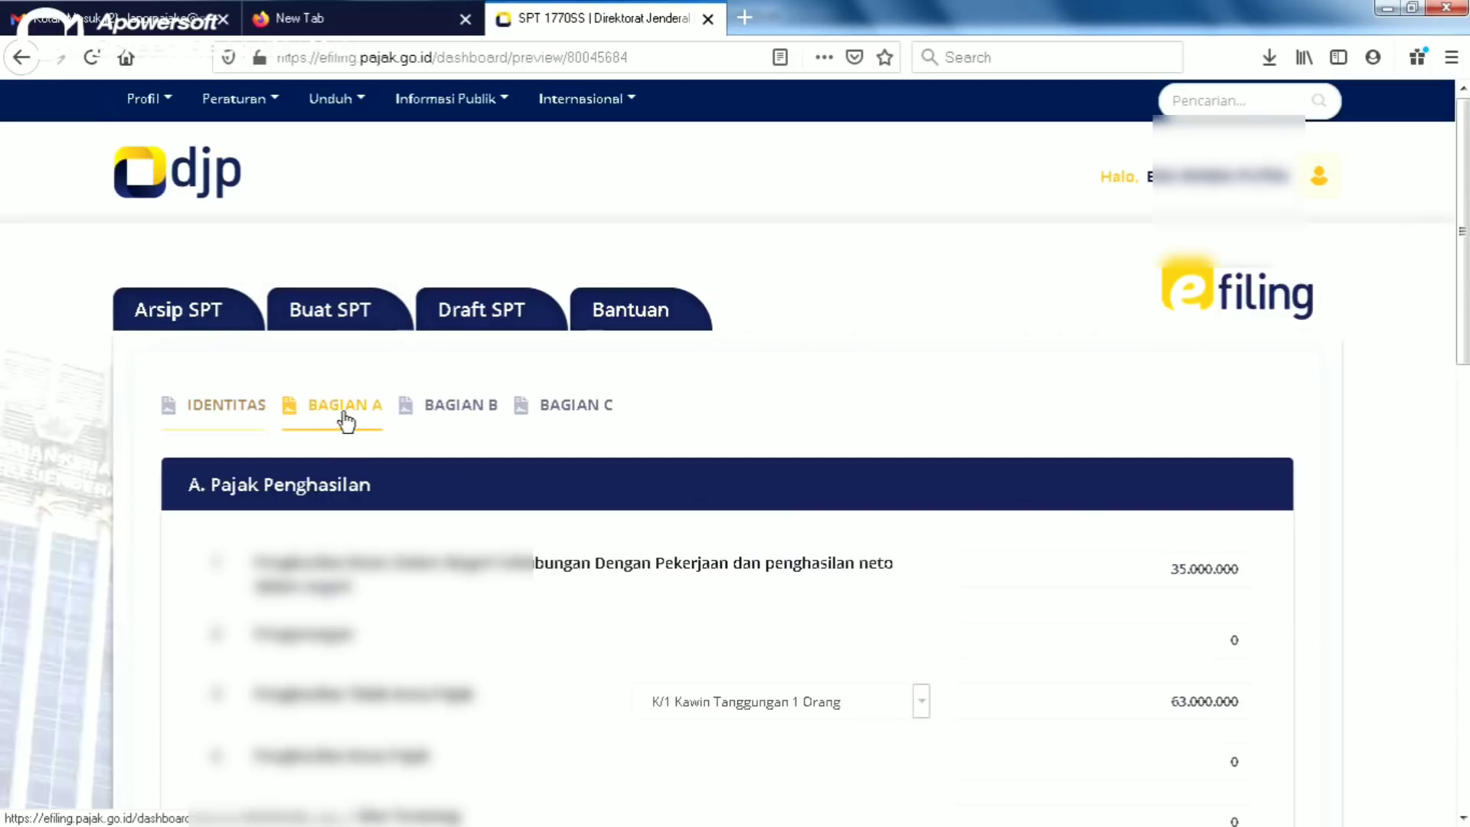
click(451, 424)
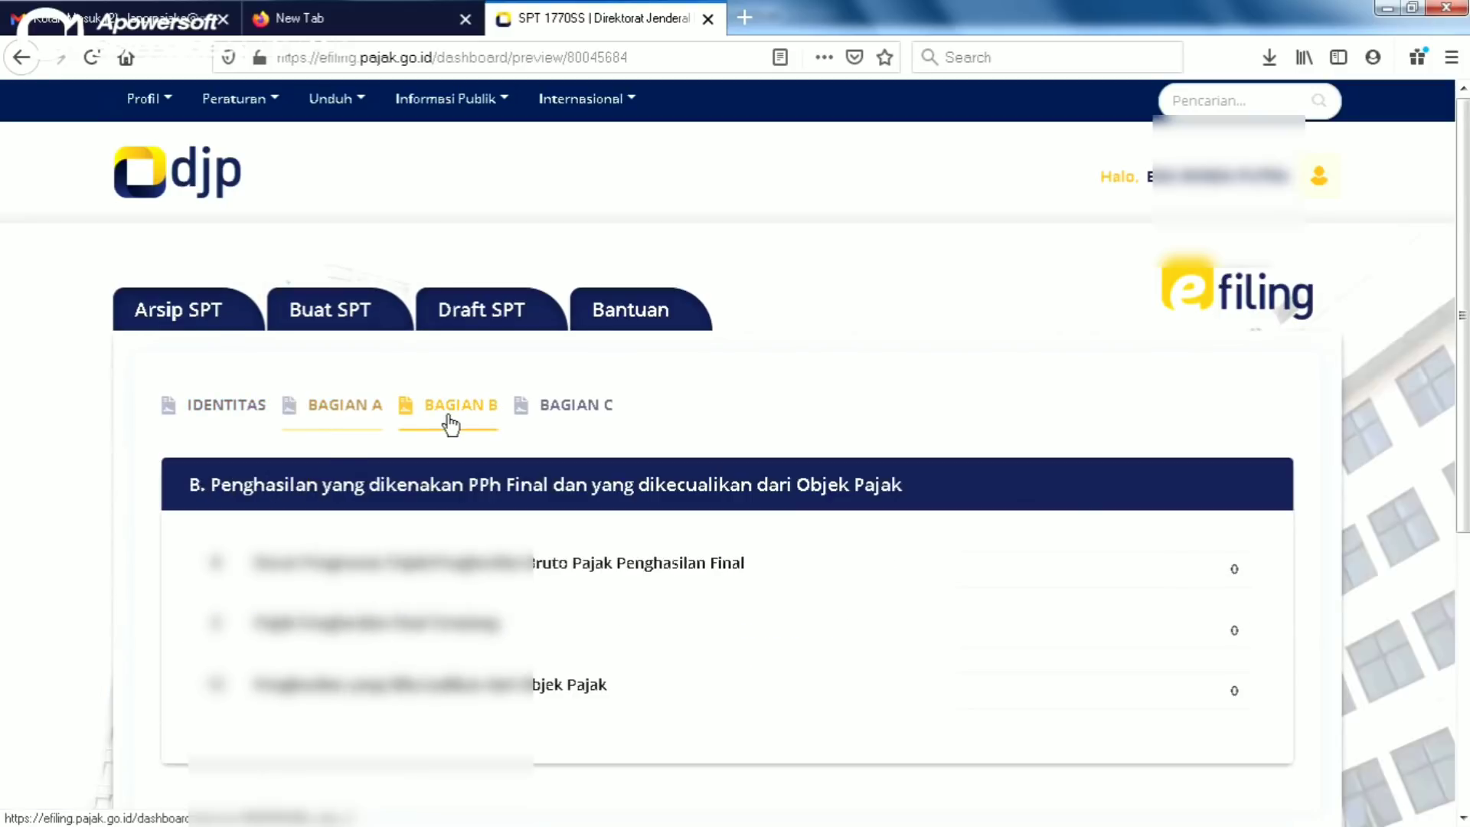
click(607, 412)
click(230, 413)
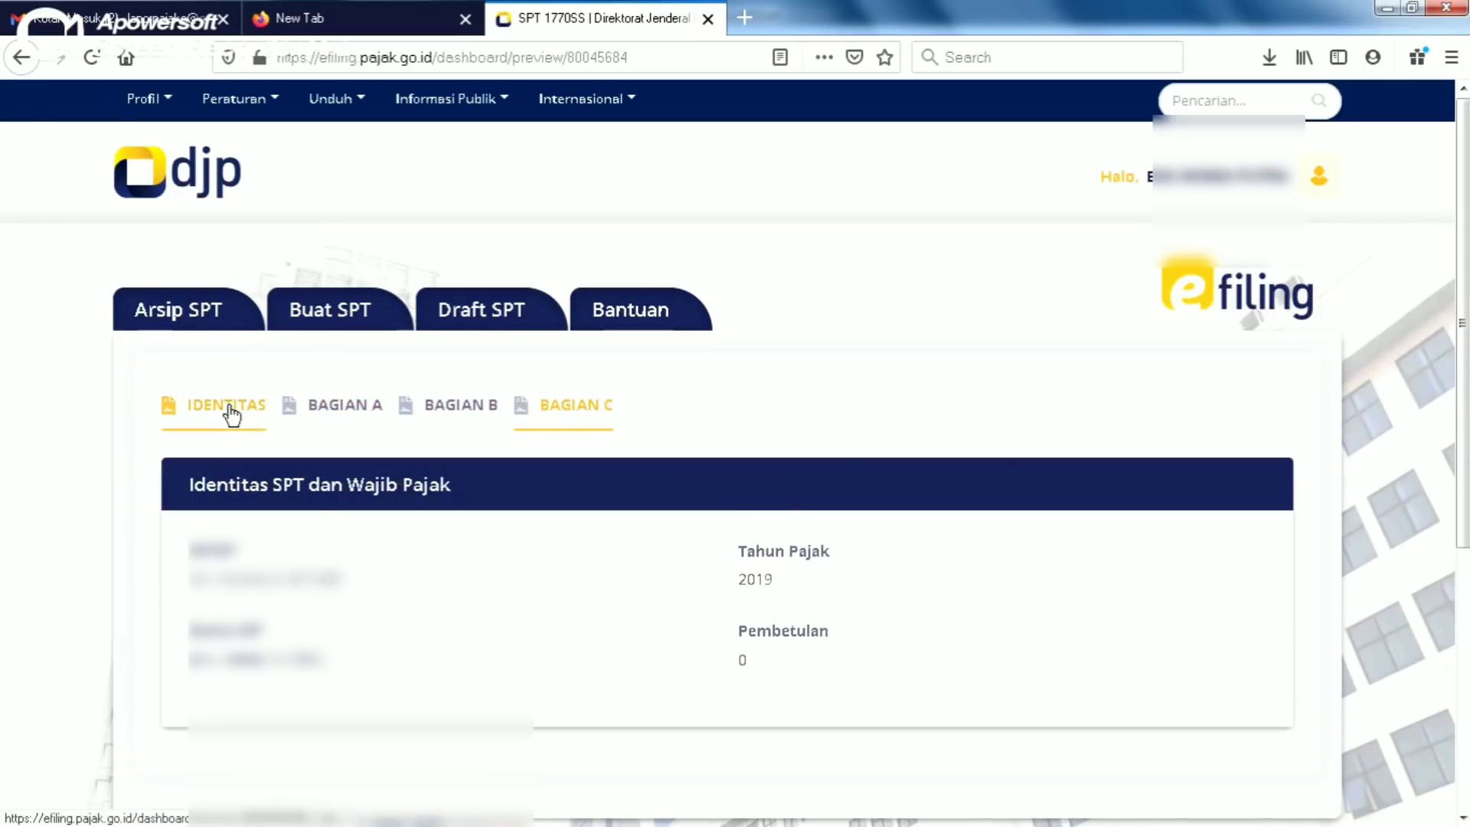
Step: Start a new SPT and answer Tidak to both the business or freelance work question and the separate spousal taxation (MT/PH) question
click(332, 323)
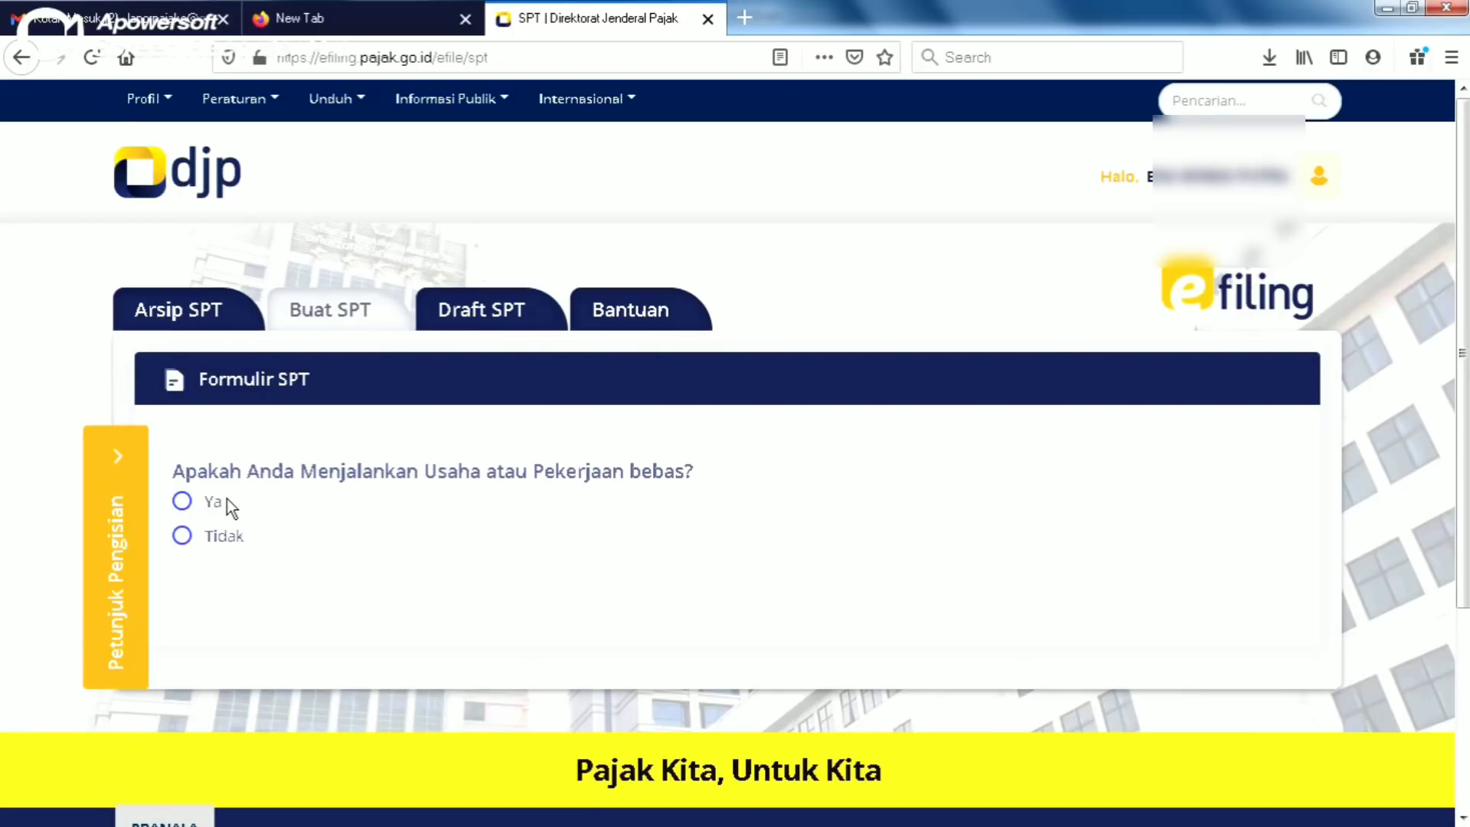
click(183, 536)
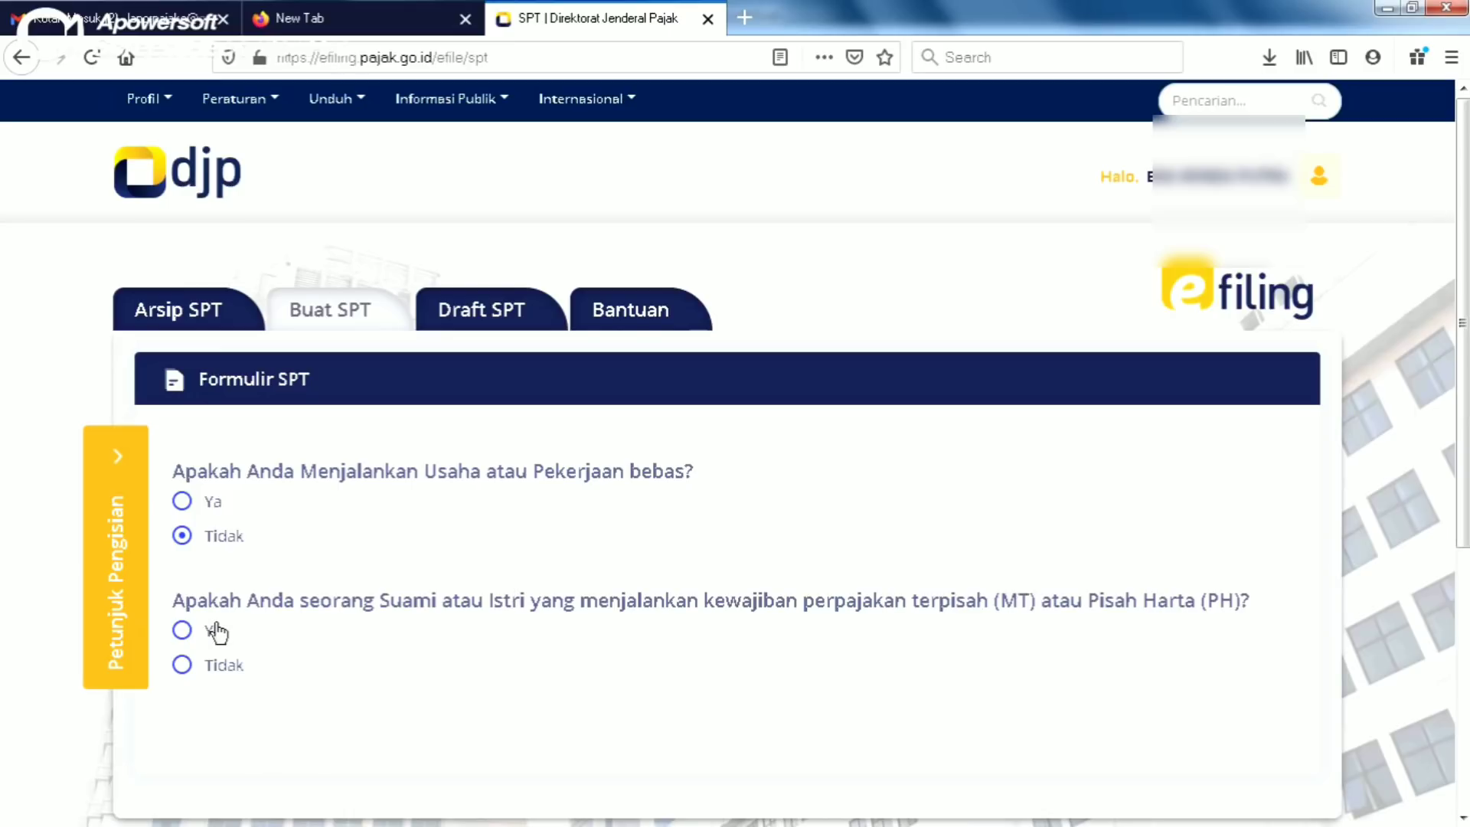
click(182, 666)
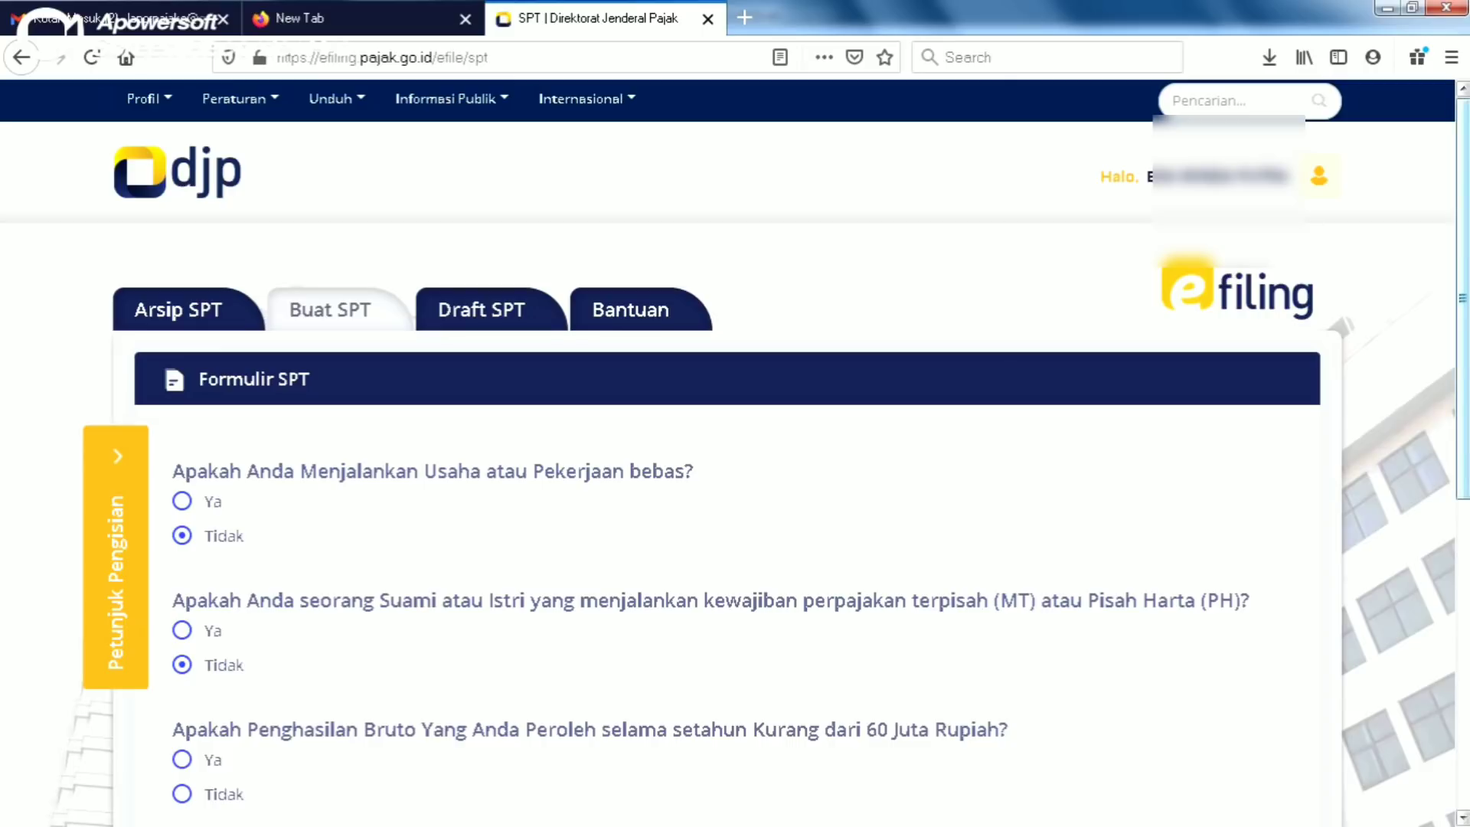
scroll(1277, 299, down, 2)
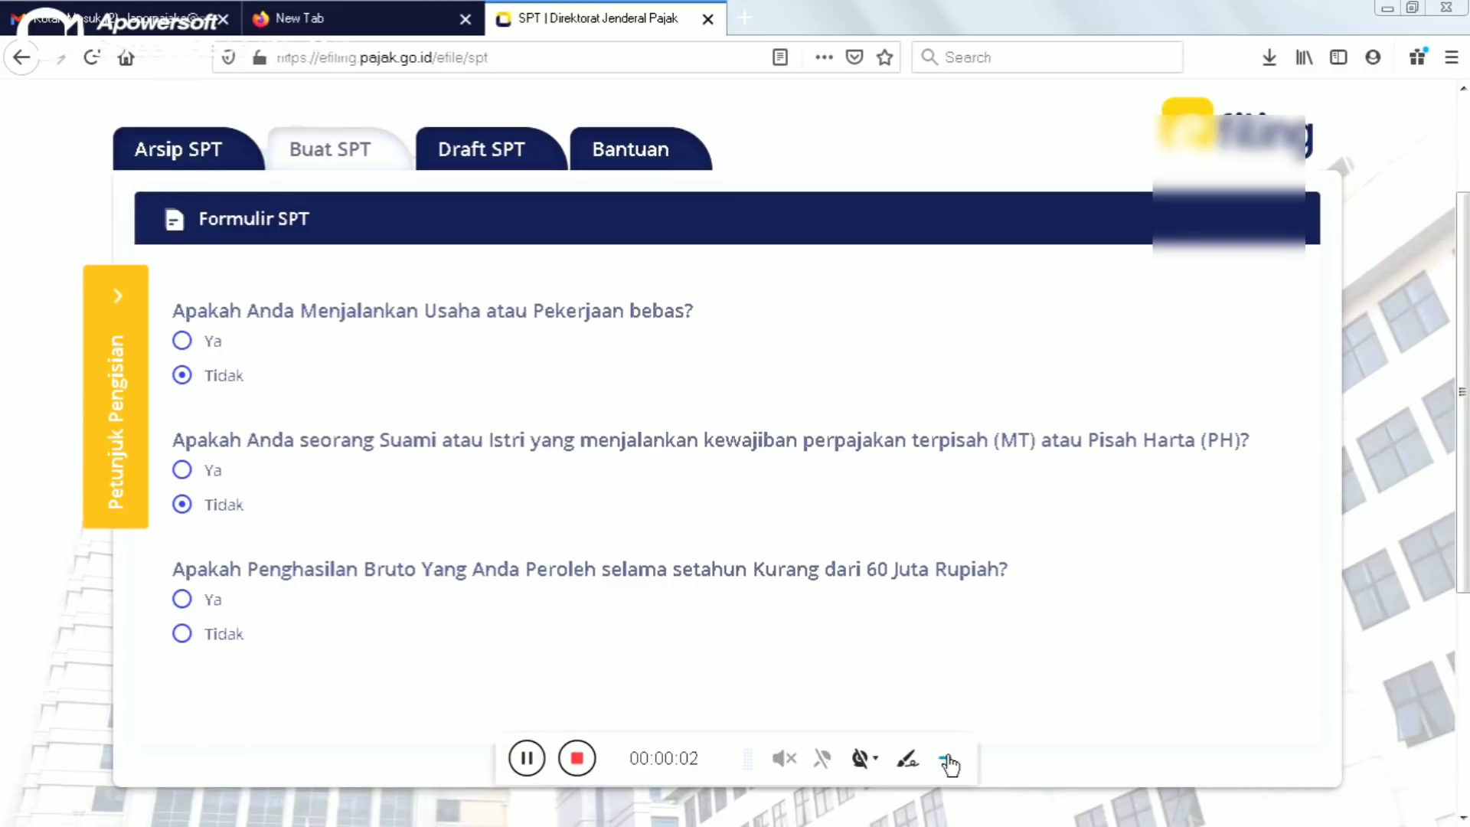
click(948, 756)
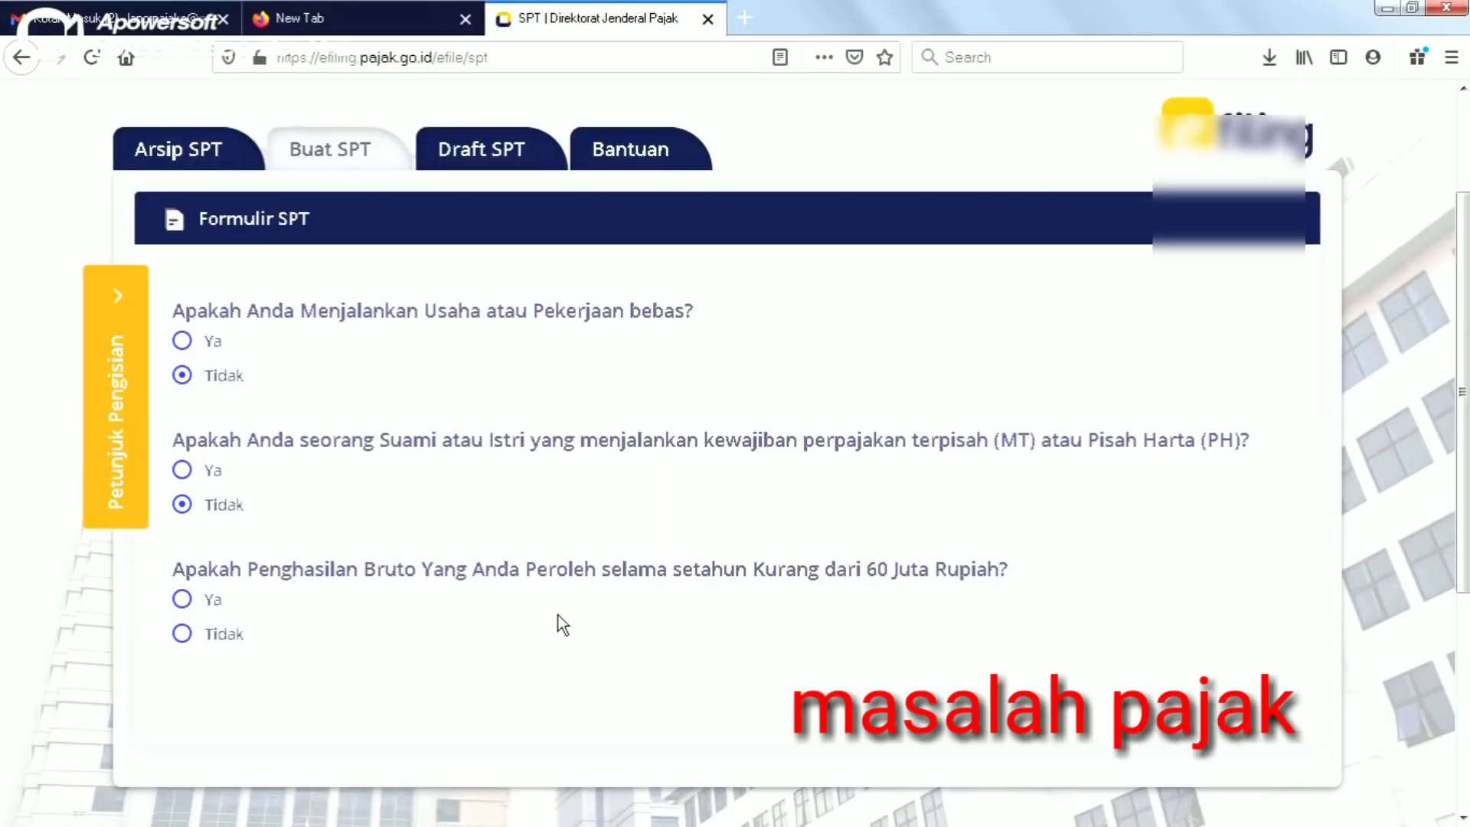
Step: Check the gross income in Bukti Potong.pdf in Nitro Pro, and answer Ya to the question on yearly gross income under 60 Juta Rupiah
key(alt+Tab)
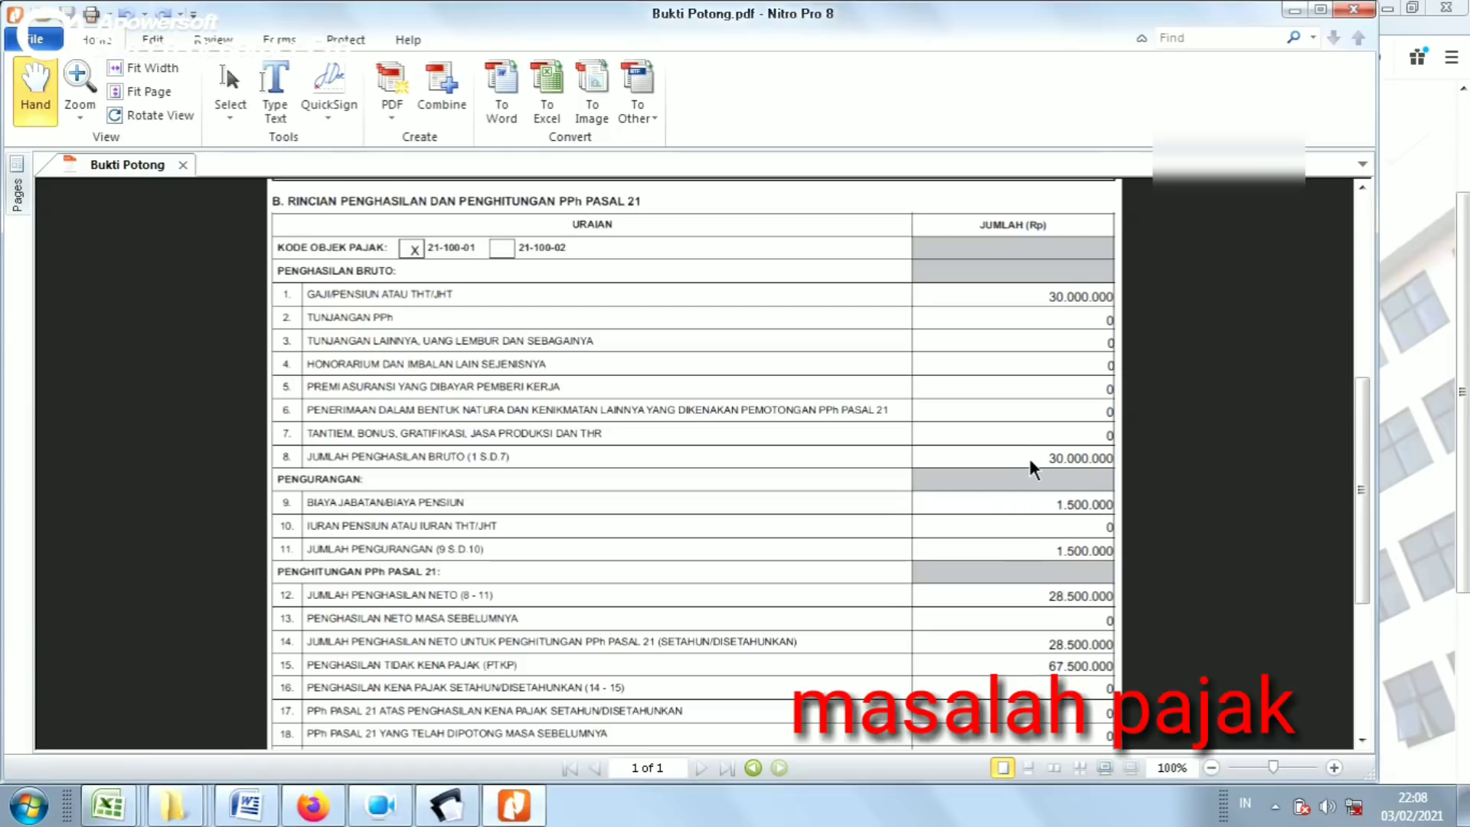
key(alt+Tab)
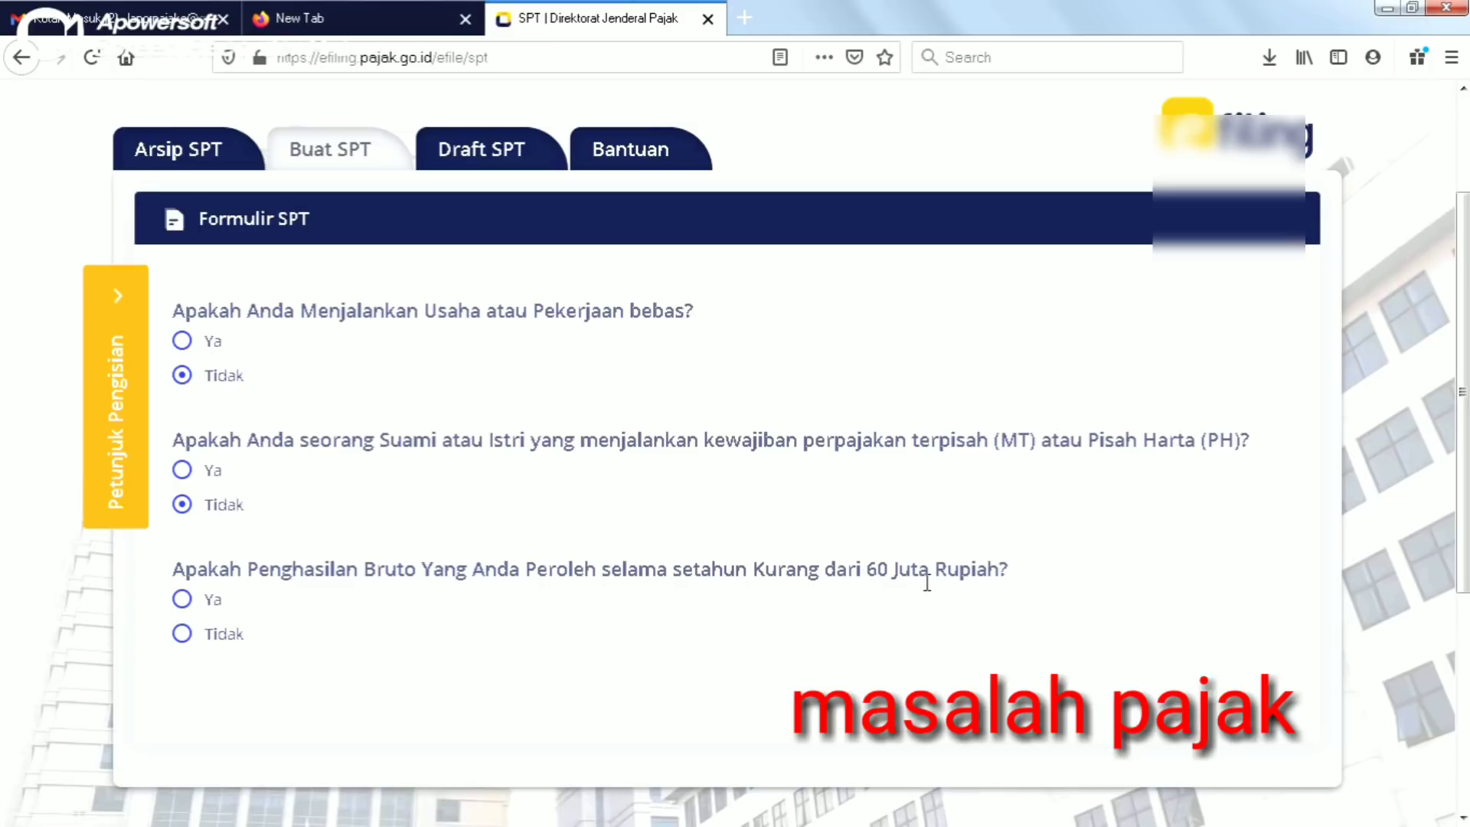
click(183, 602)
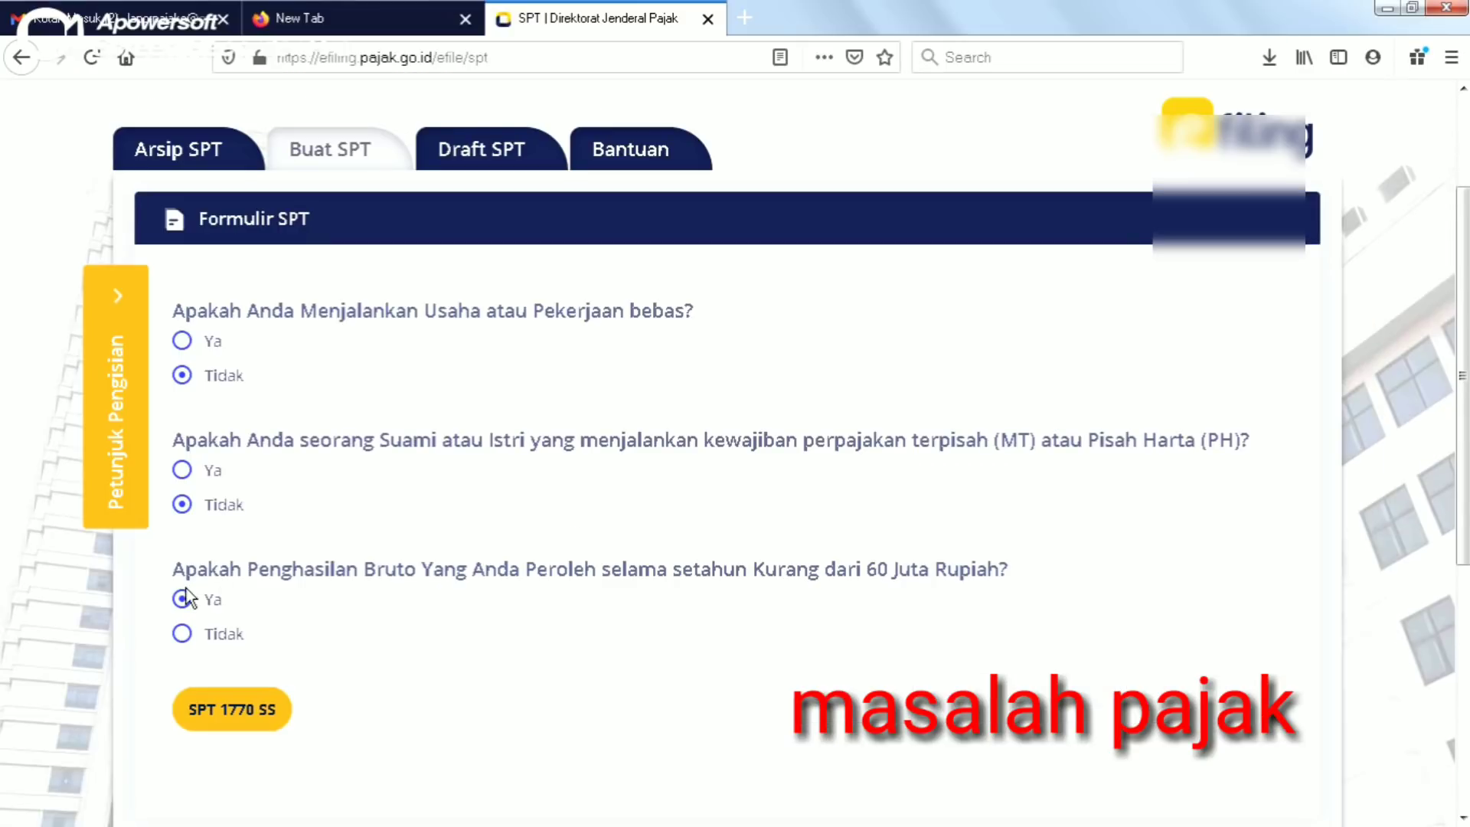
click(182, 634)
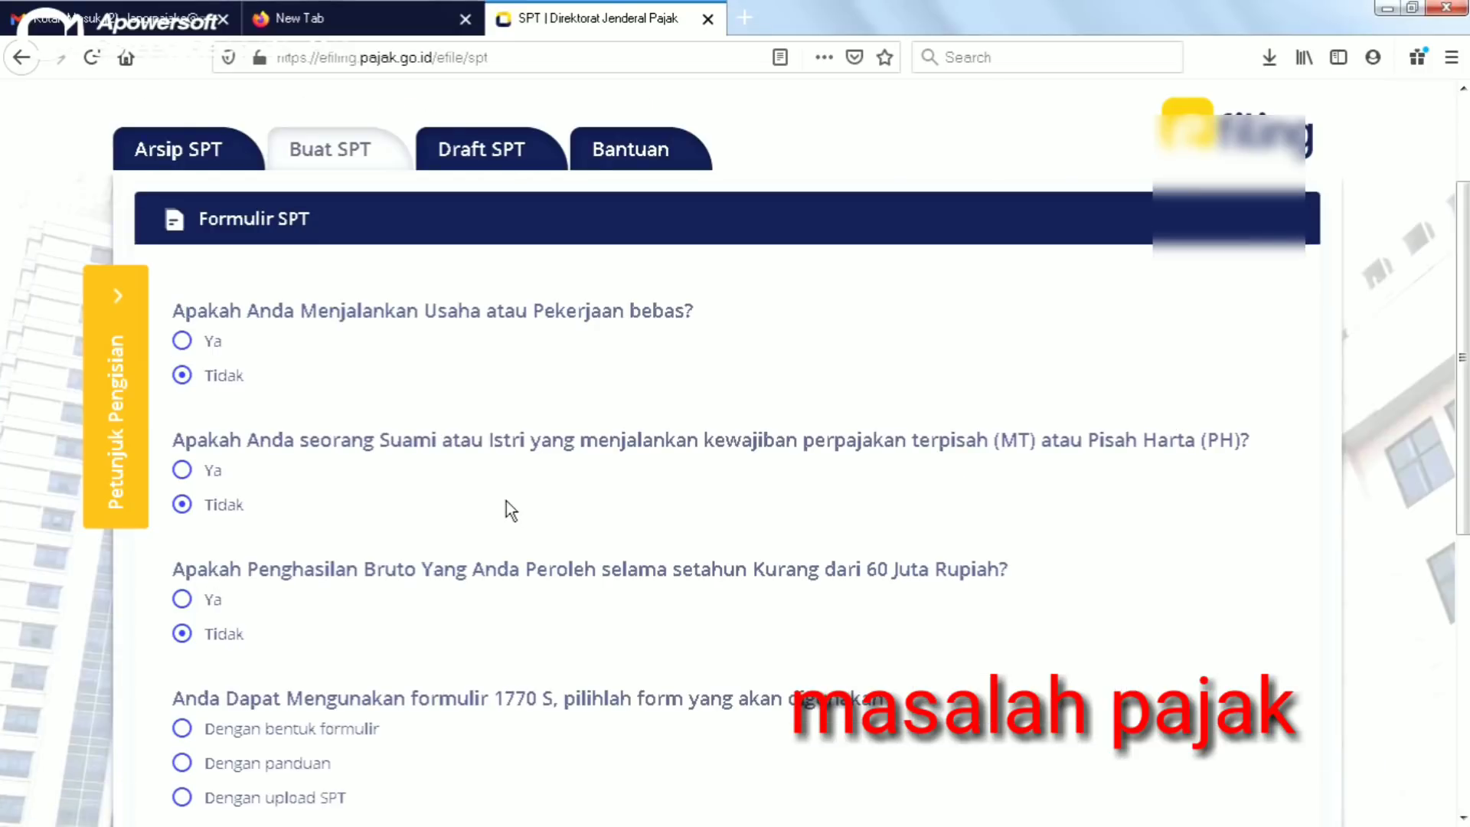
click(182, 601)
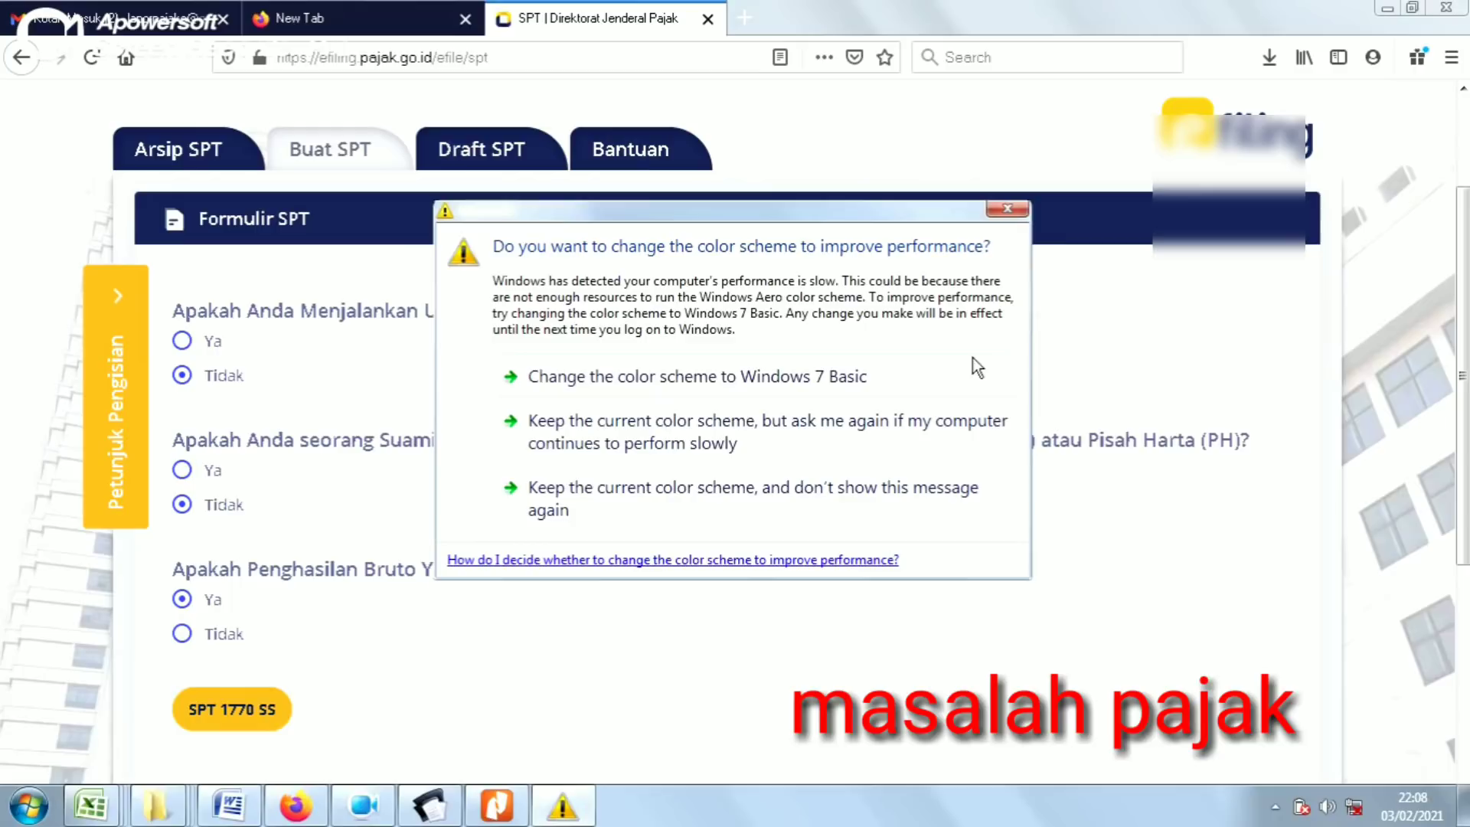
click(1006, 209)
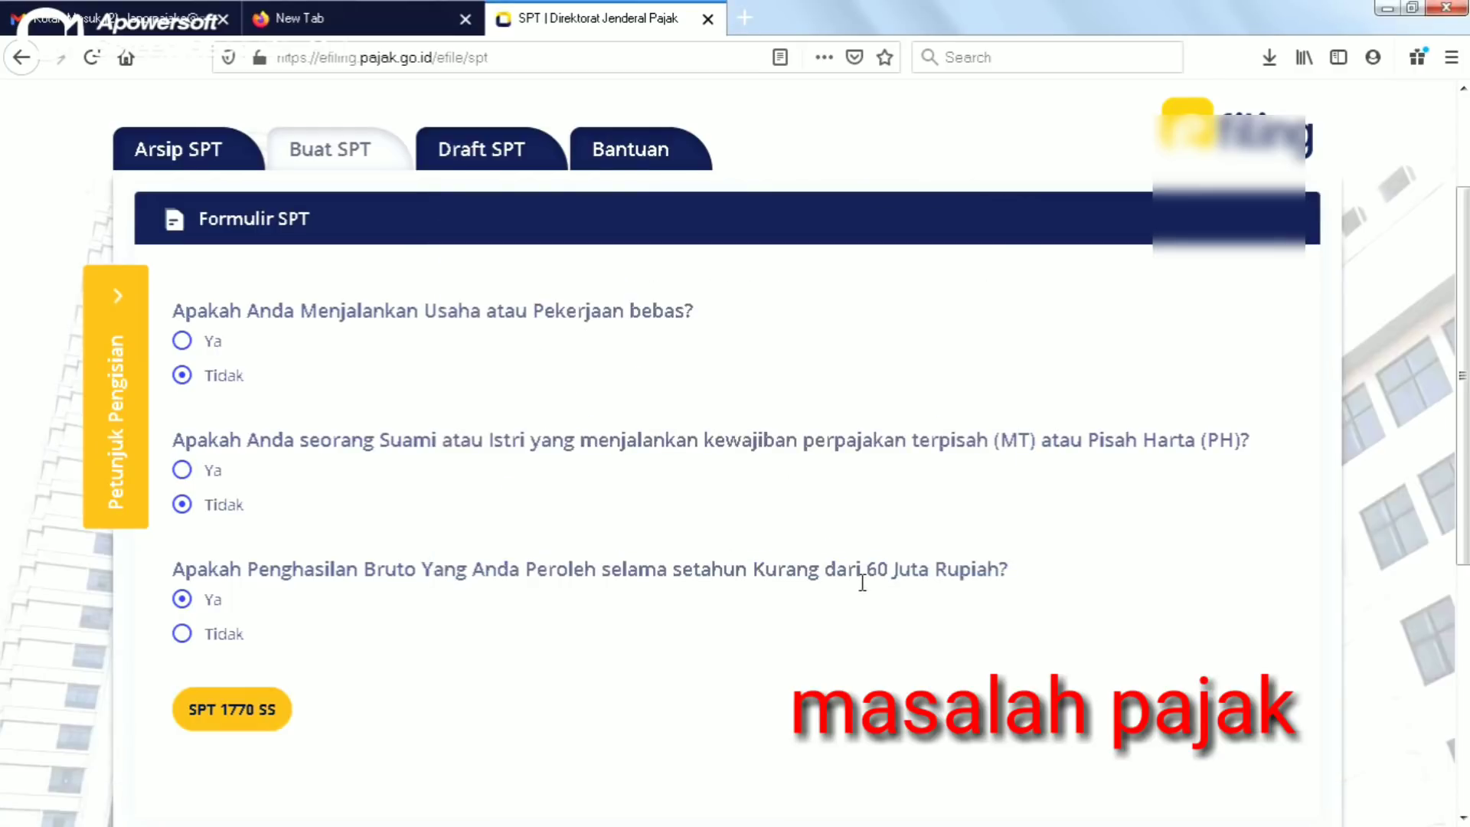
Step: Open the SPT 1770 SS form and set Tahun Pajak to 2020
click(240, 716)
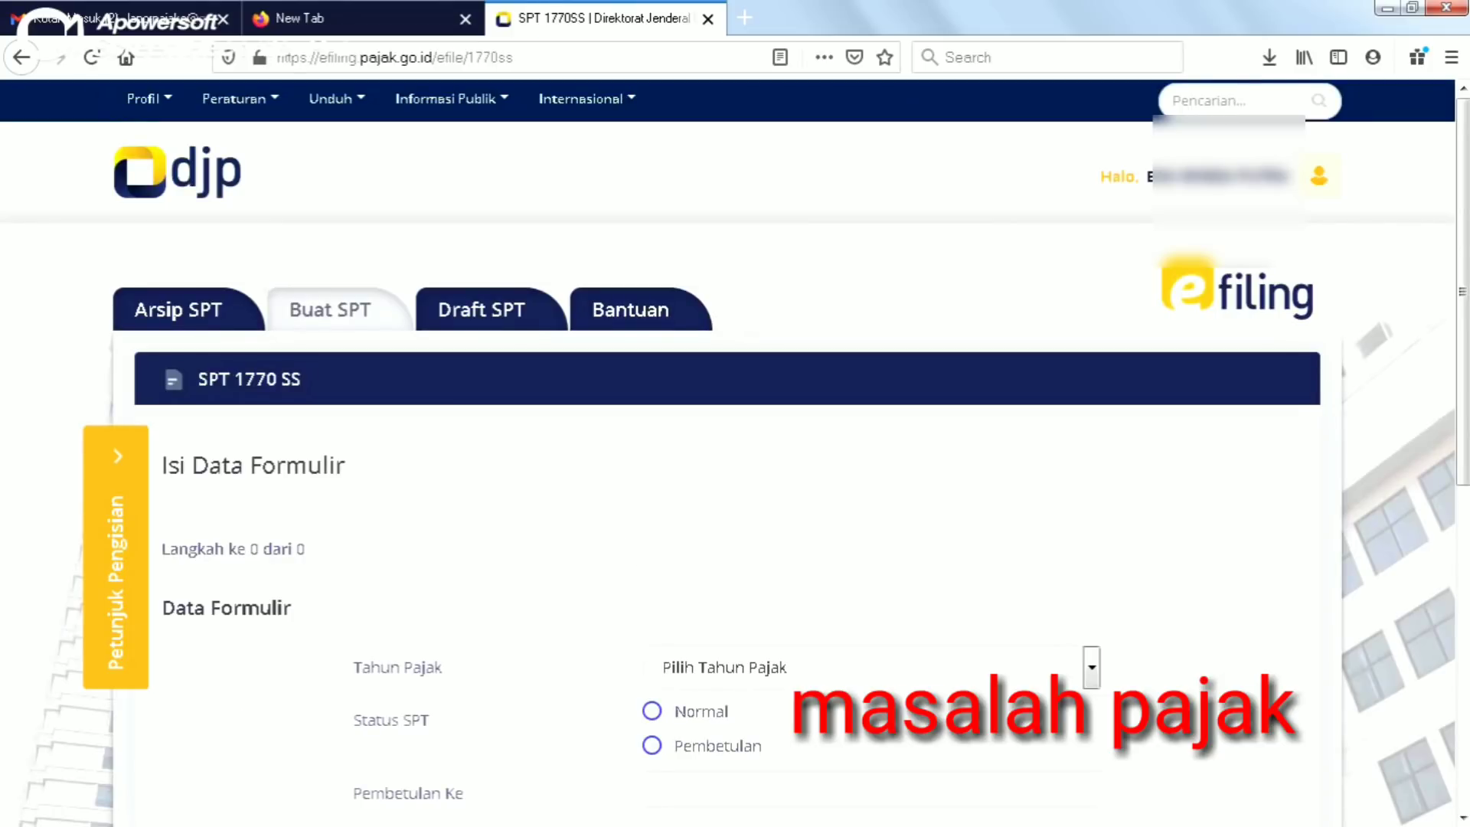
drag(1465, 226, 1464, 295)
scroll(1115, 498, down, 1)
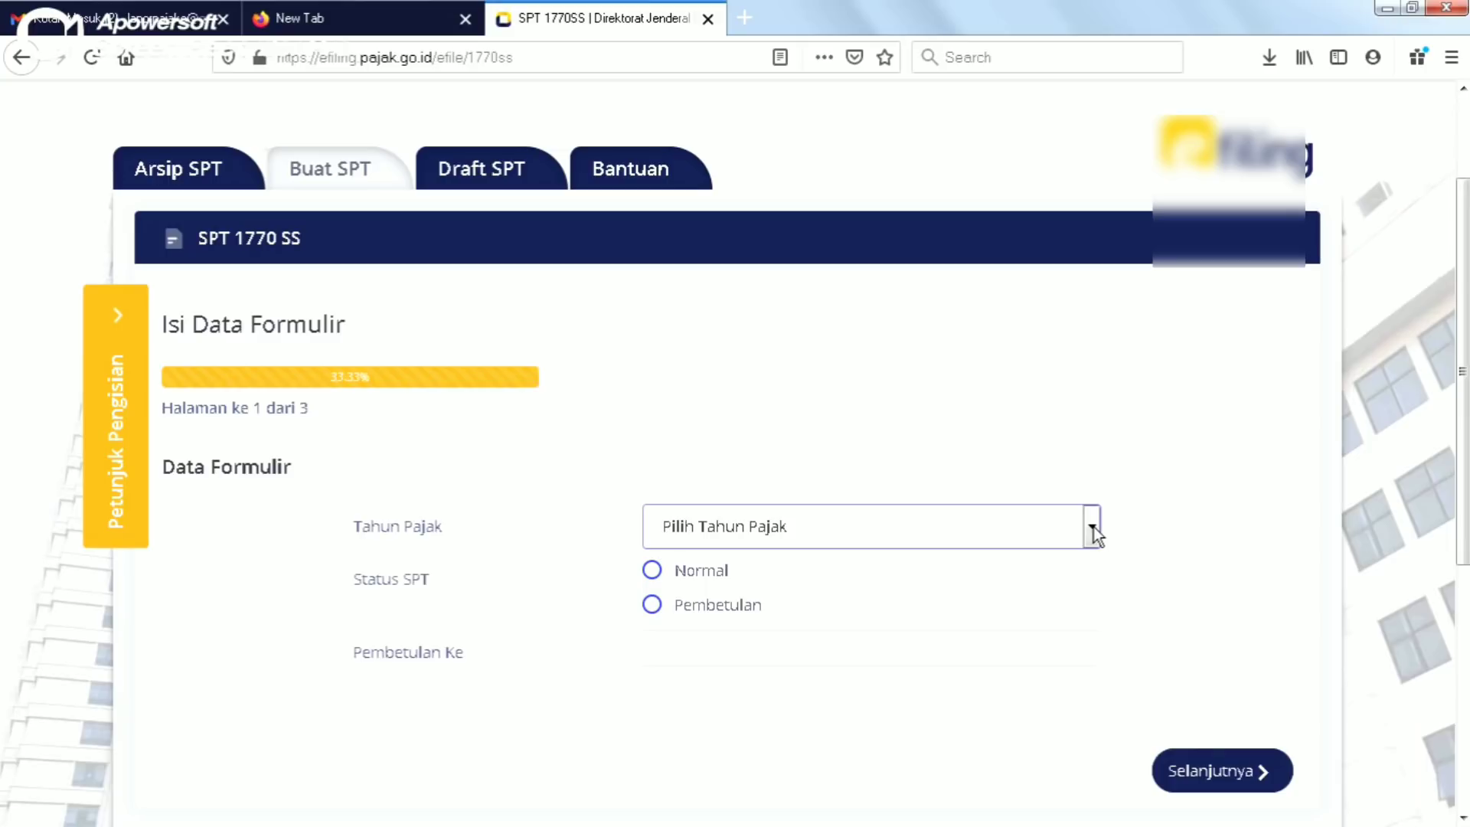
click(1093, 527)
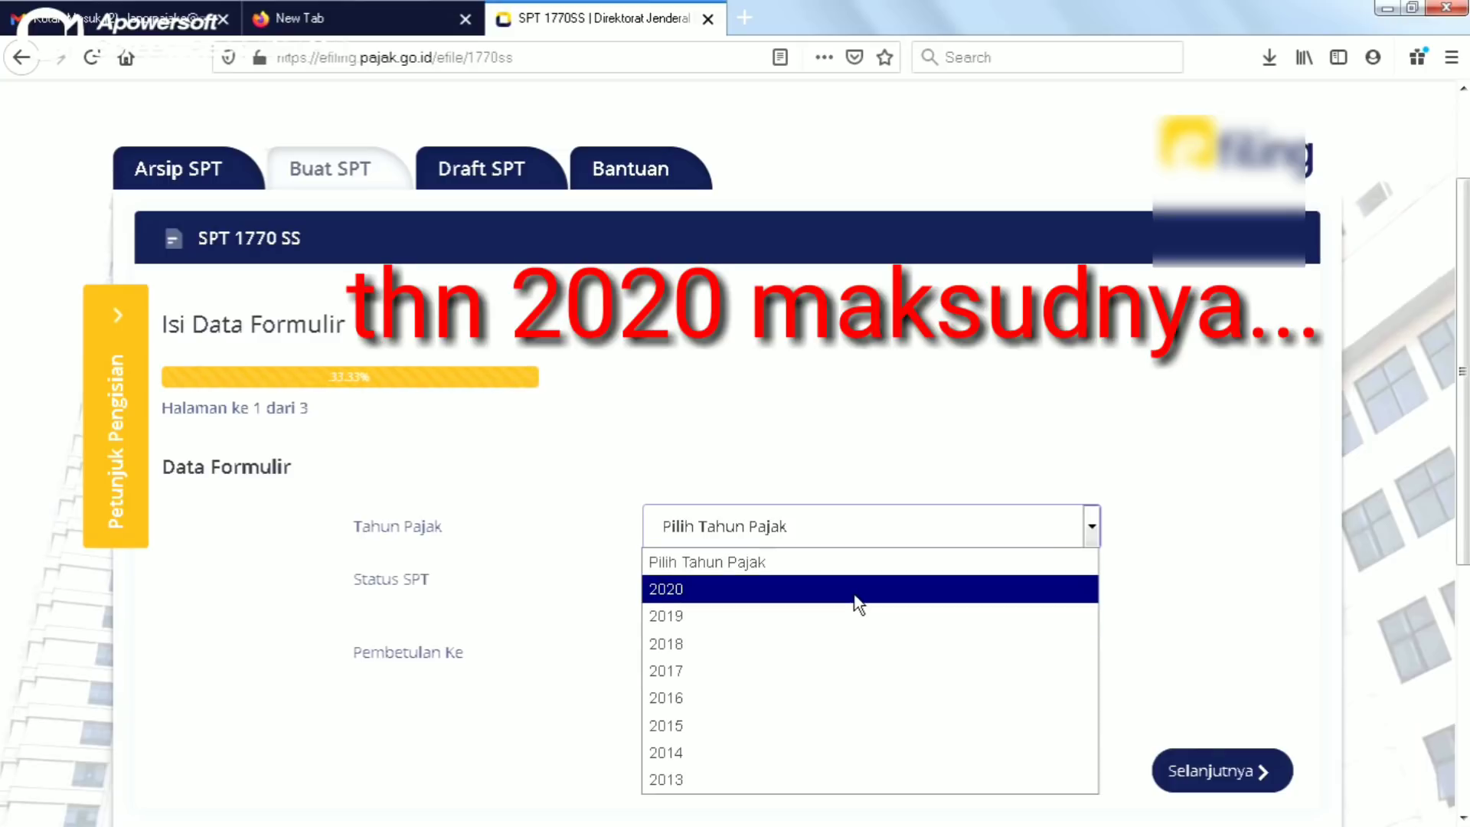
click(857, 589)
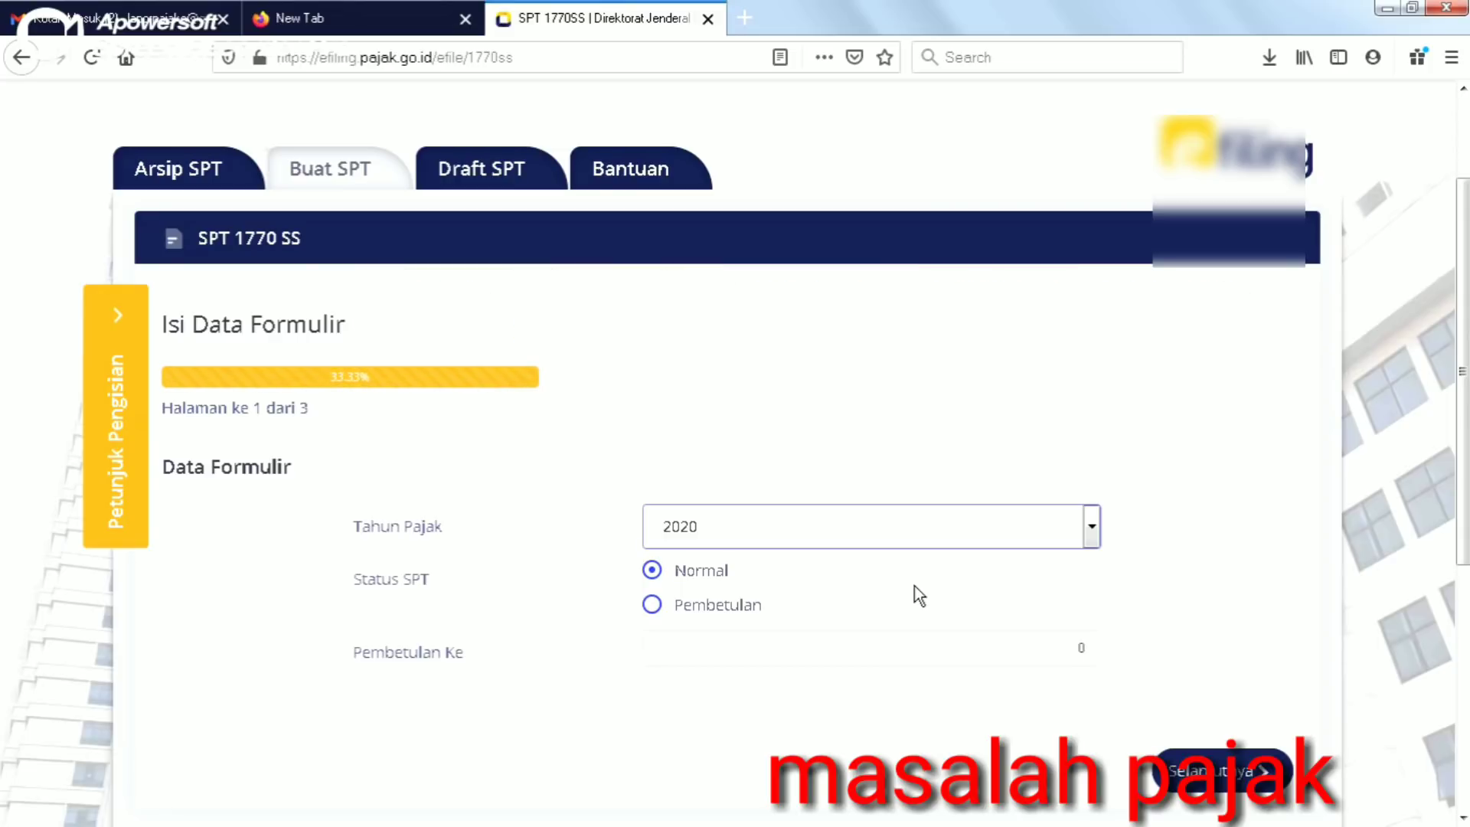
Step: Compare the Pembetulan and Normal options, set Status SPT to Normal, and continue to the Isi SPT page
click(659, 581)
click(654, 601)
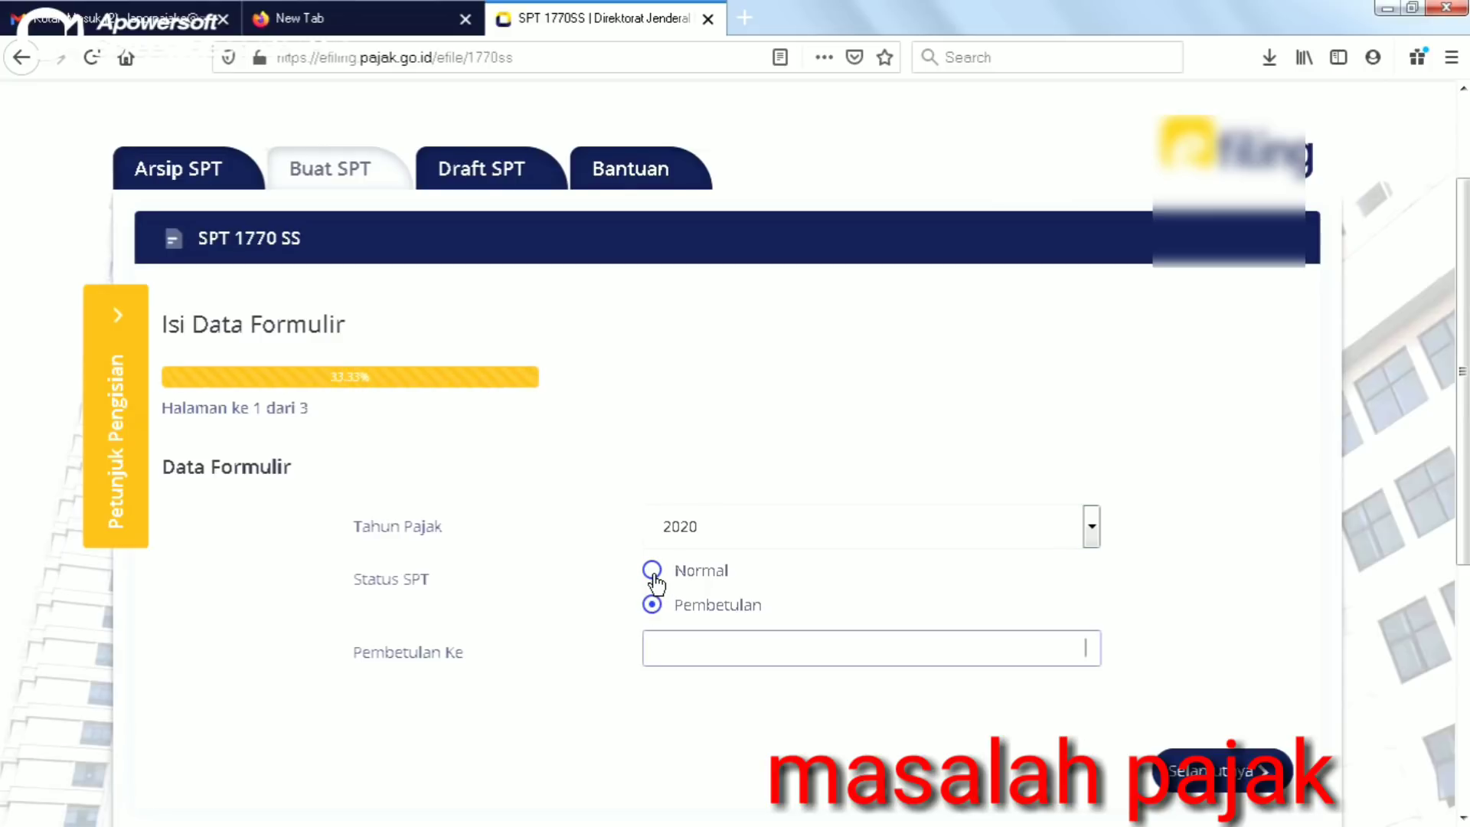
click(652, 576)
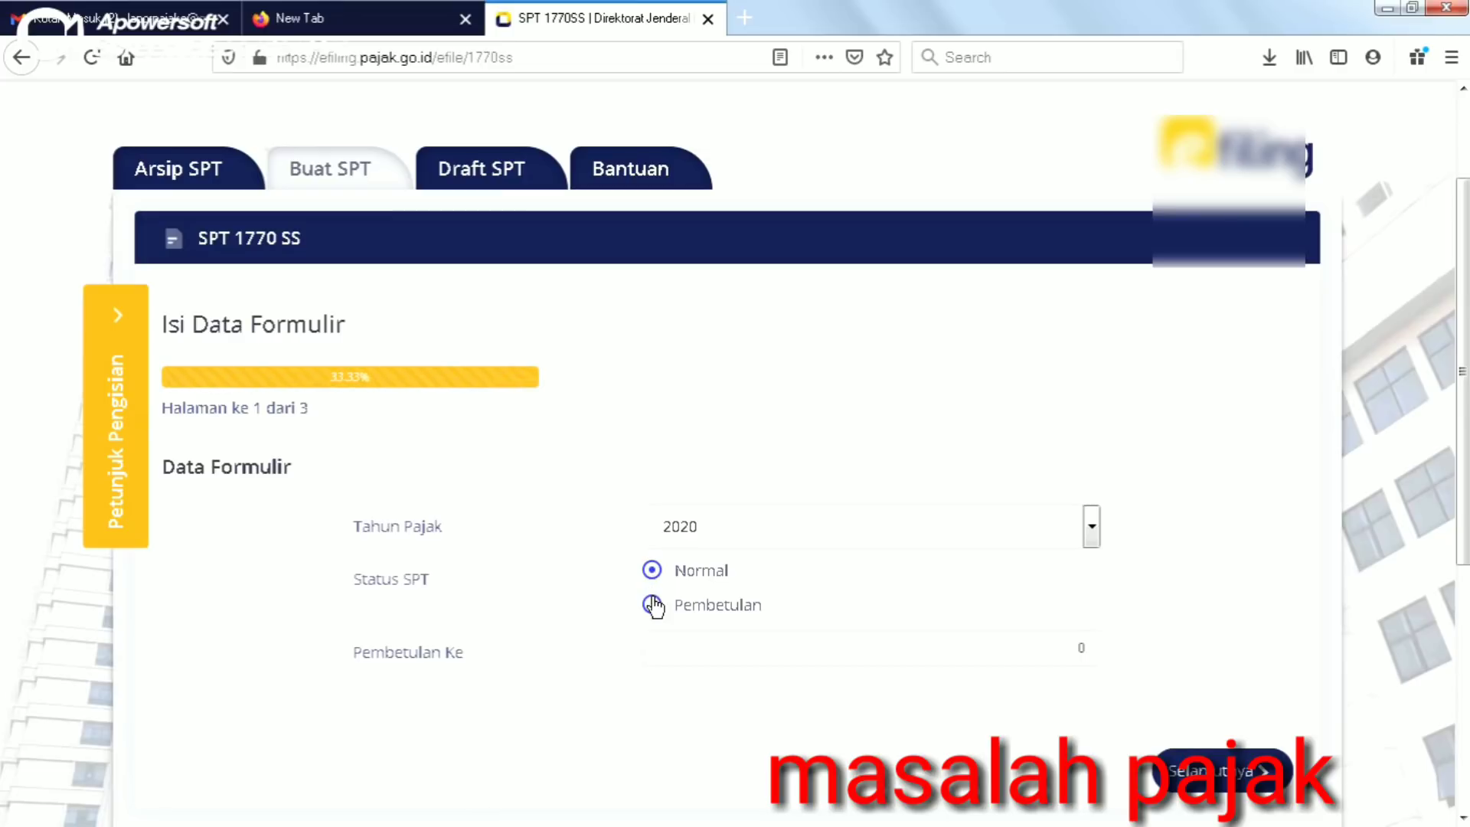
click(653, 606)
click(652, 571)
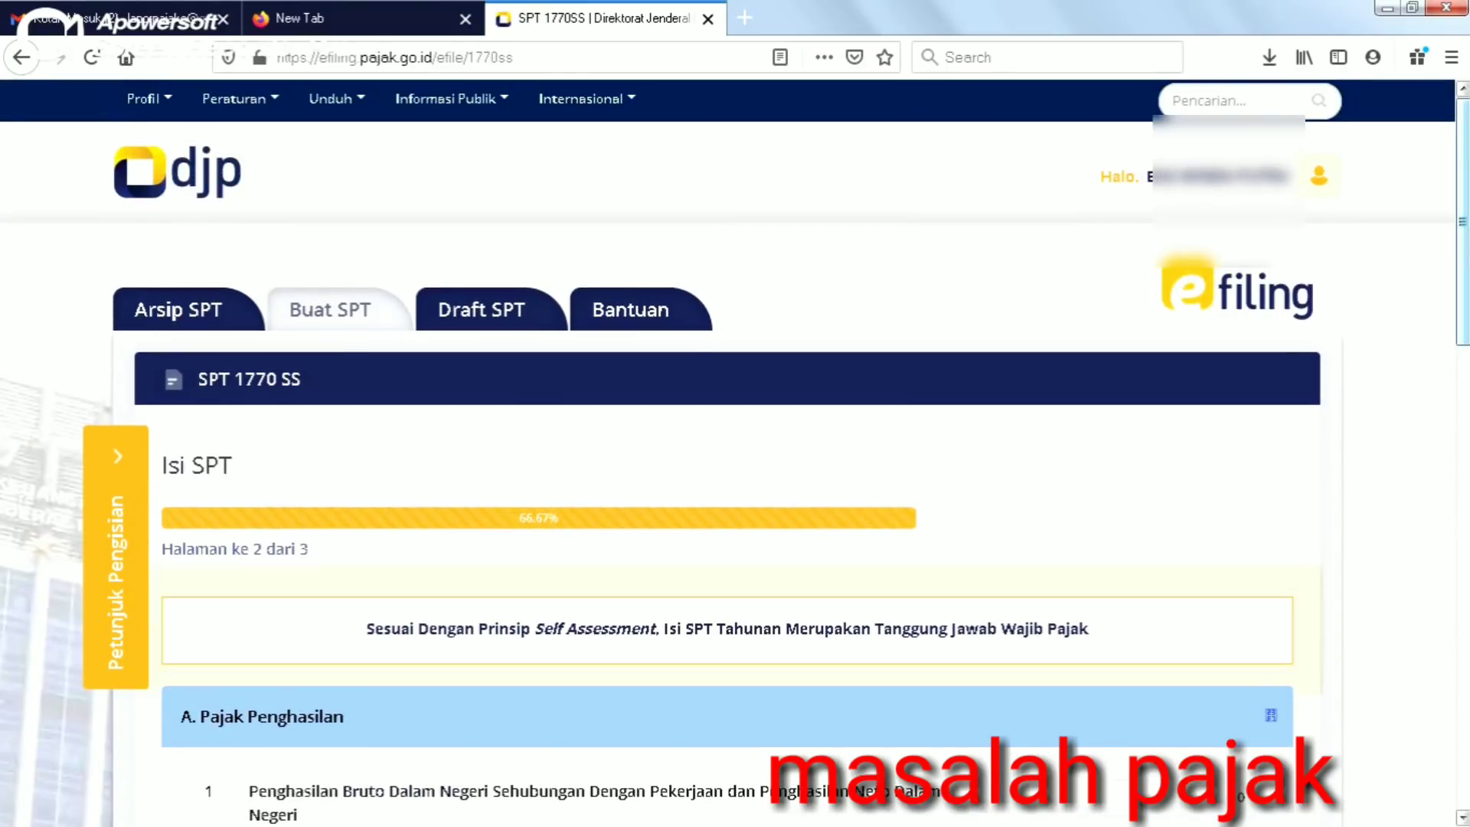
Step: Enter 30.000.000 as Penghasilan Bruto Dalam Negeri in section A, taking the total gross income from Bukti Potong.pdf
drag(1466, 255, 1466, 357)
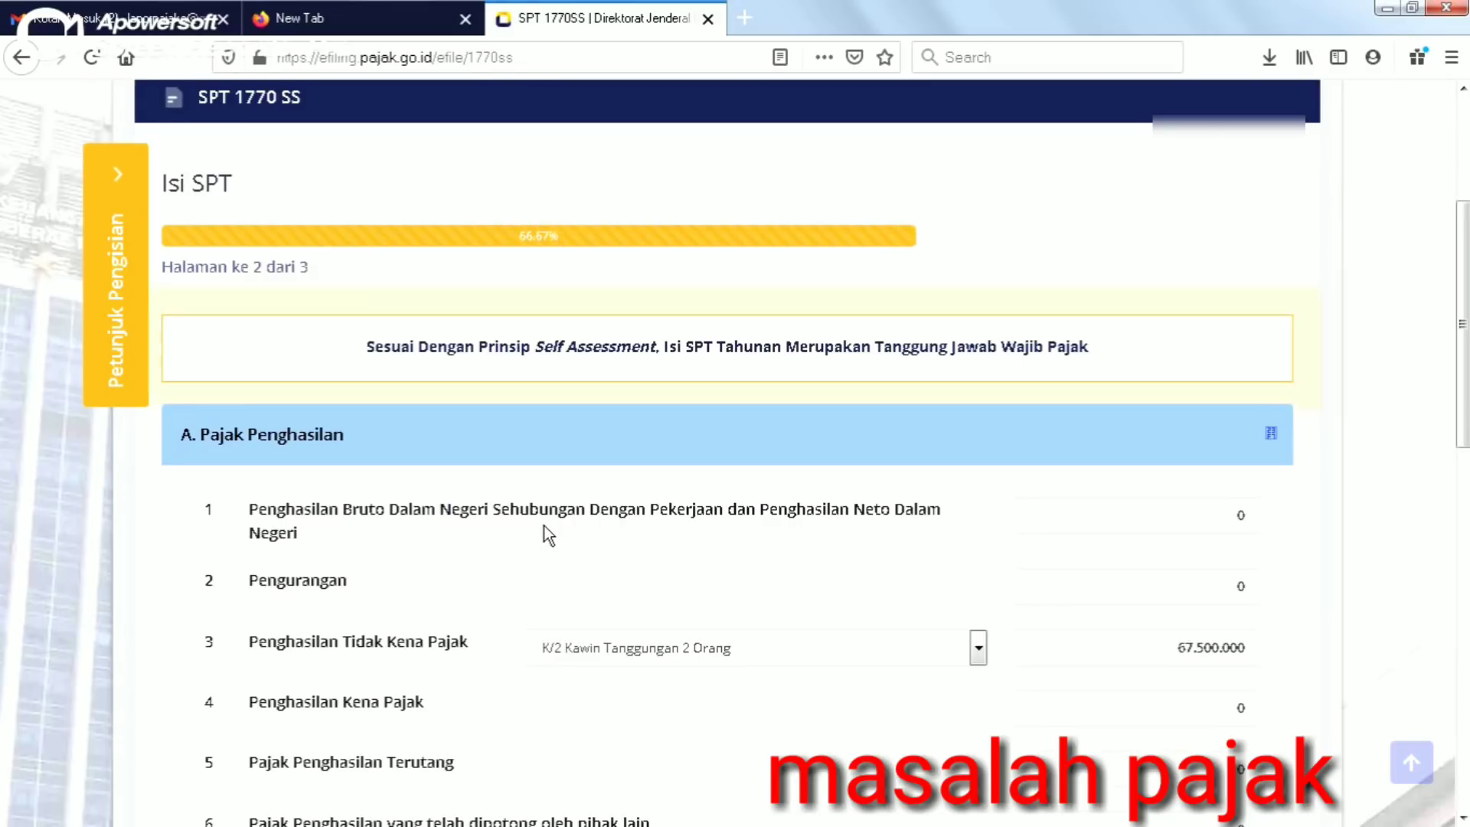
click(1223, 518)
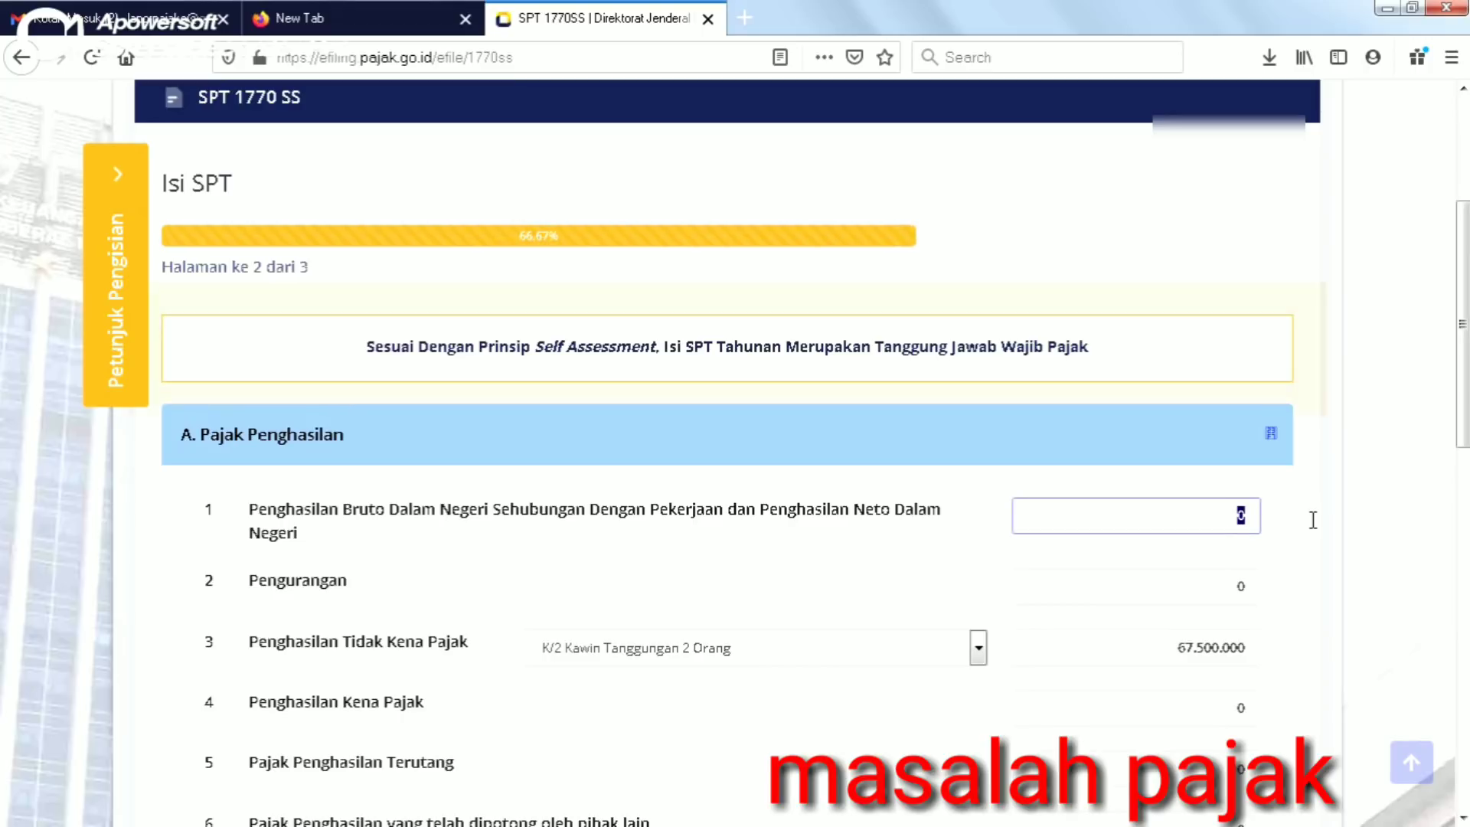
key(alt+Tab)
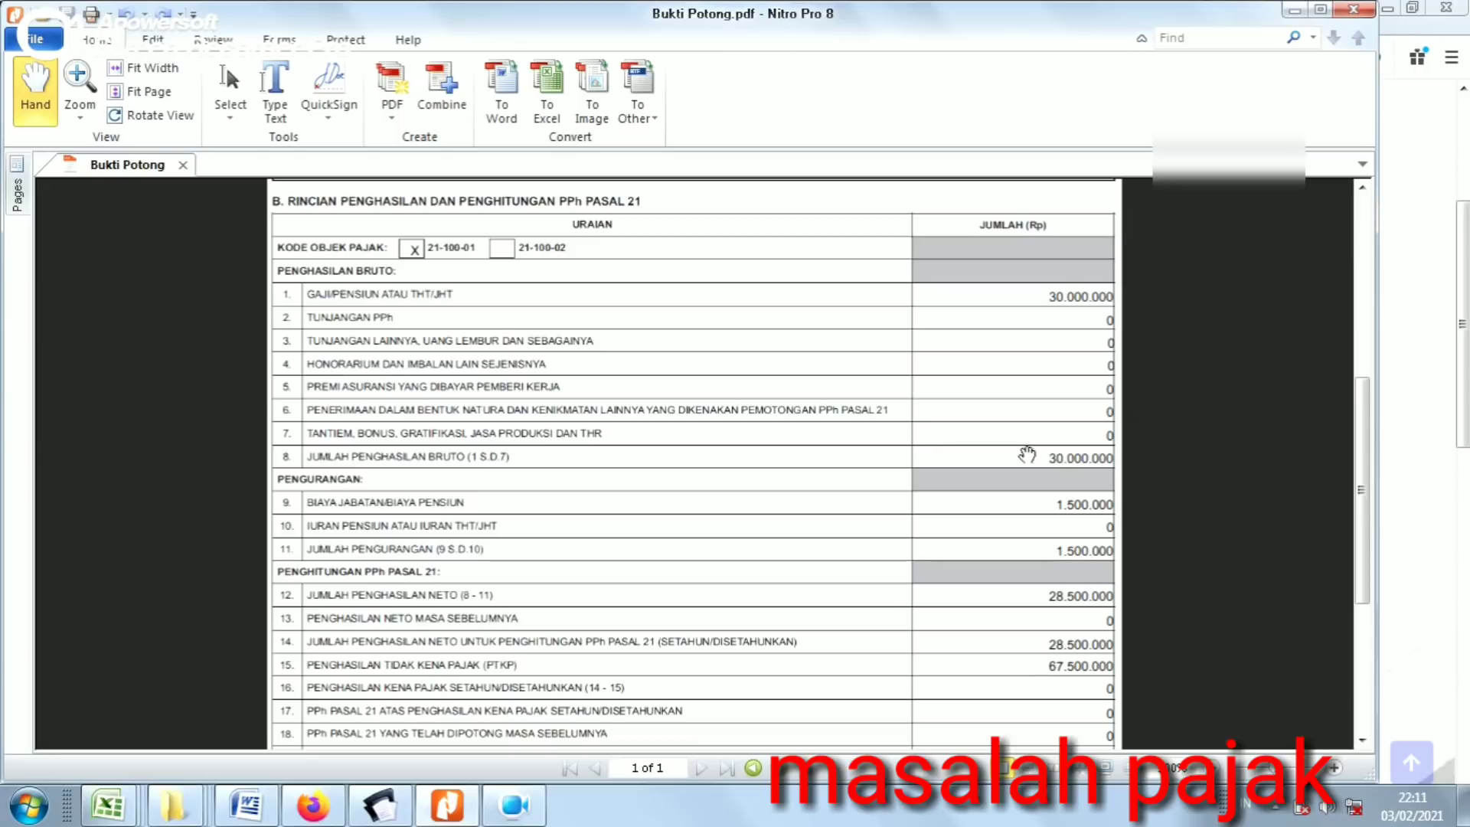
key(alt+Tab)
text(30.0)
text(00.000)
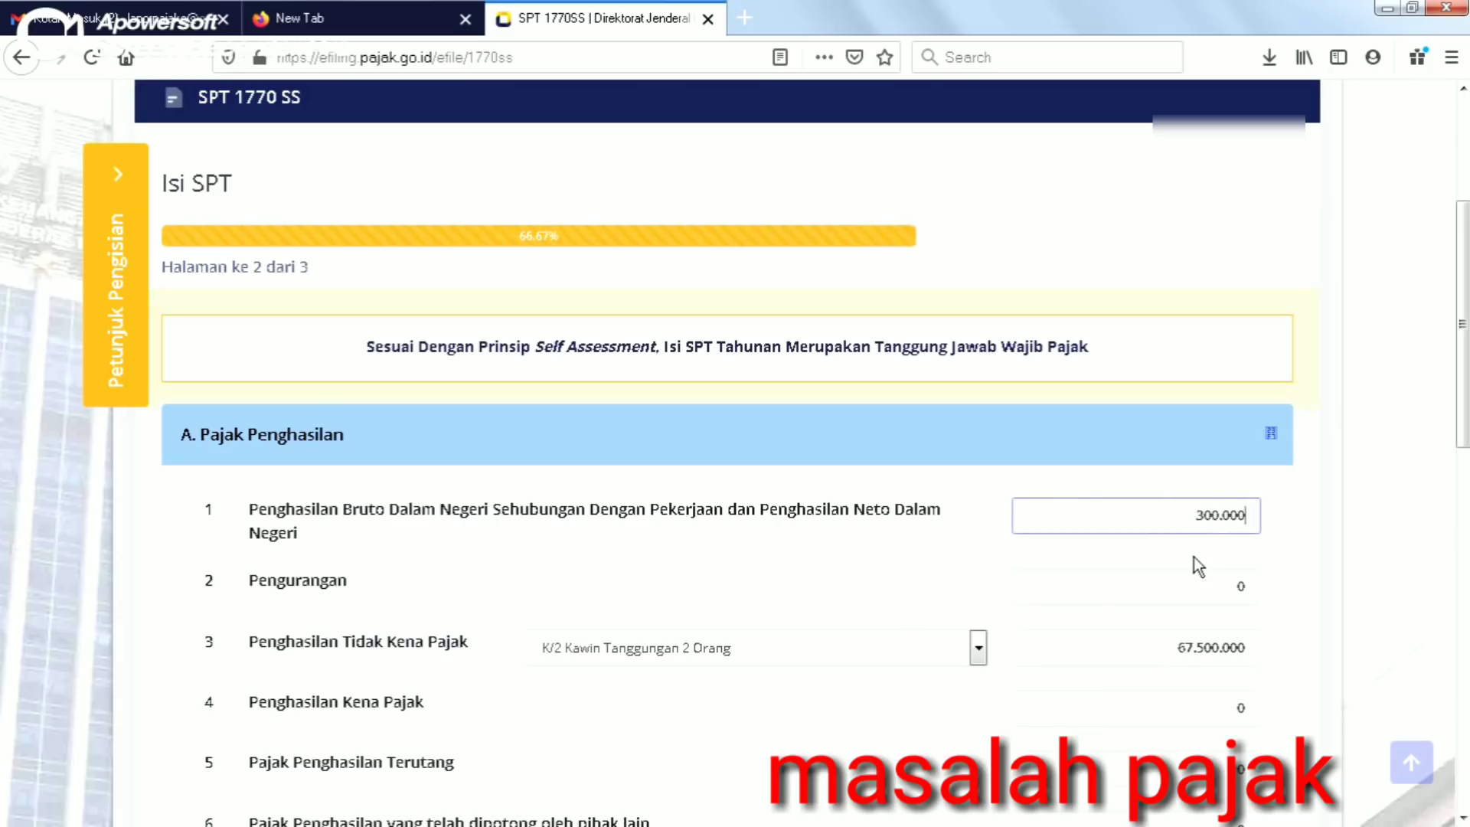
key(Tab)
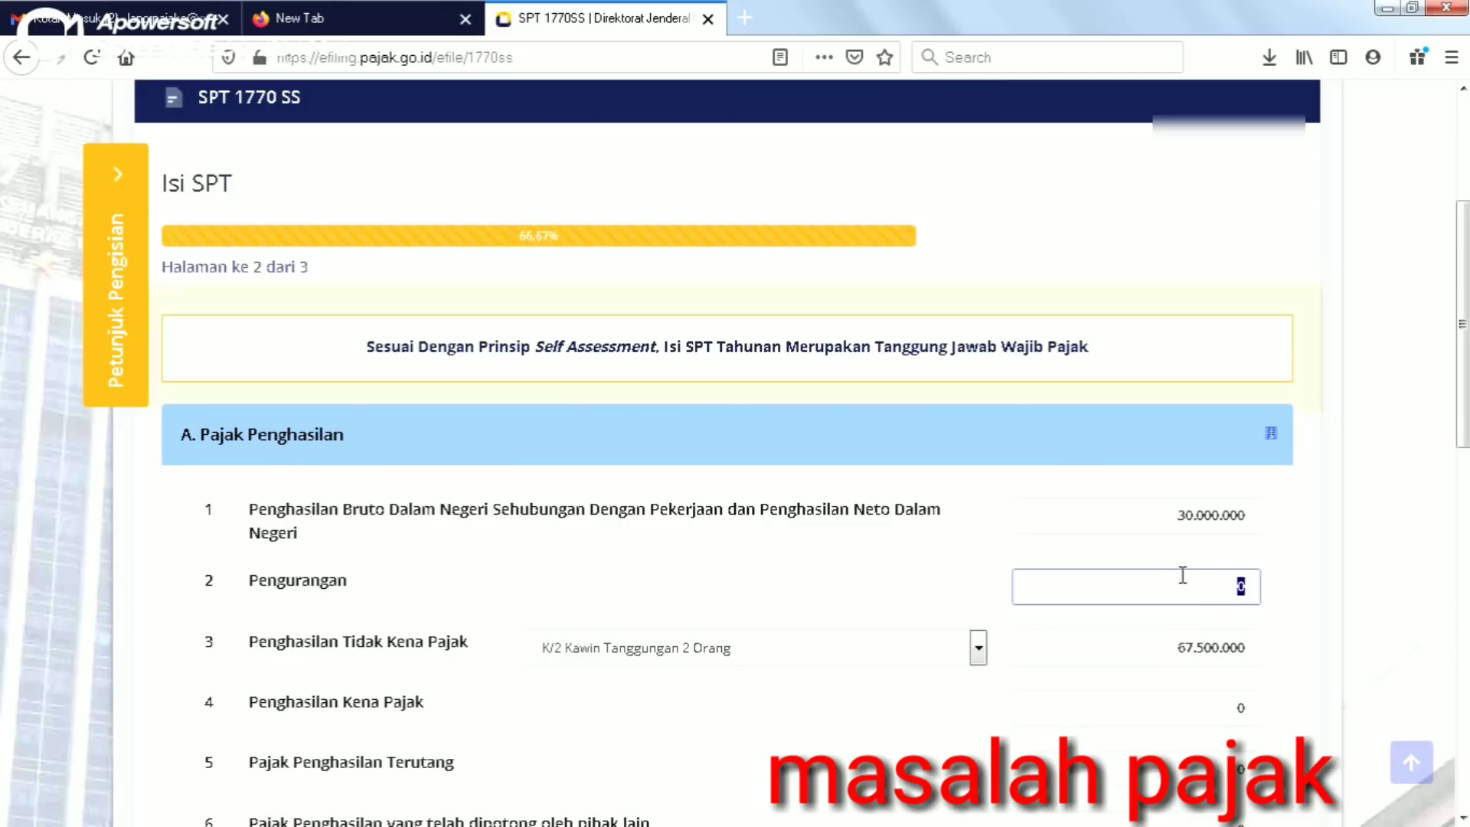
Step: Enter 1.500.000 as Pengurangan in section A, taking the total deductions from Bukti Potong.pdf in Nitro Pro
key(alt+Tab)
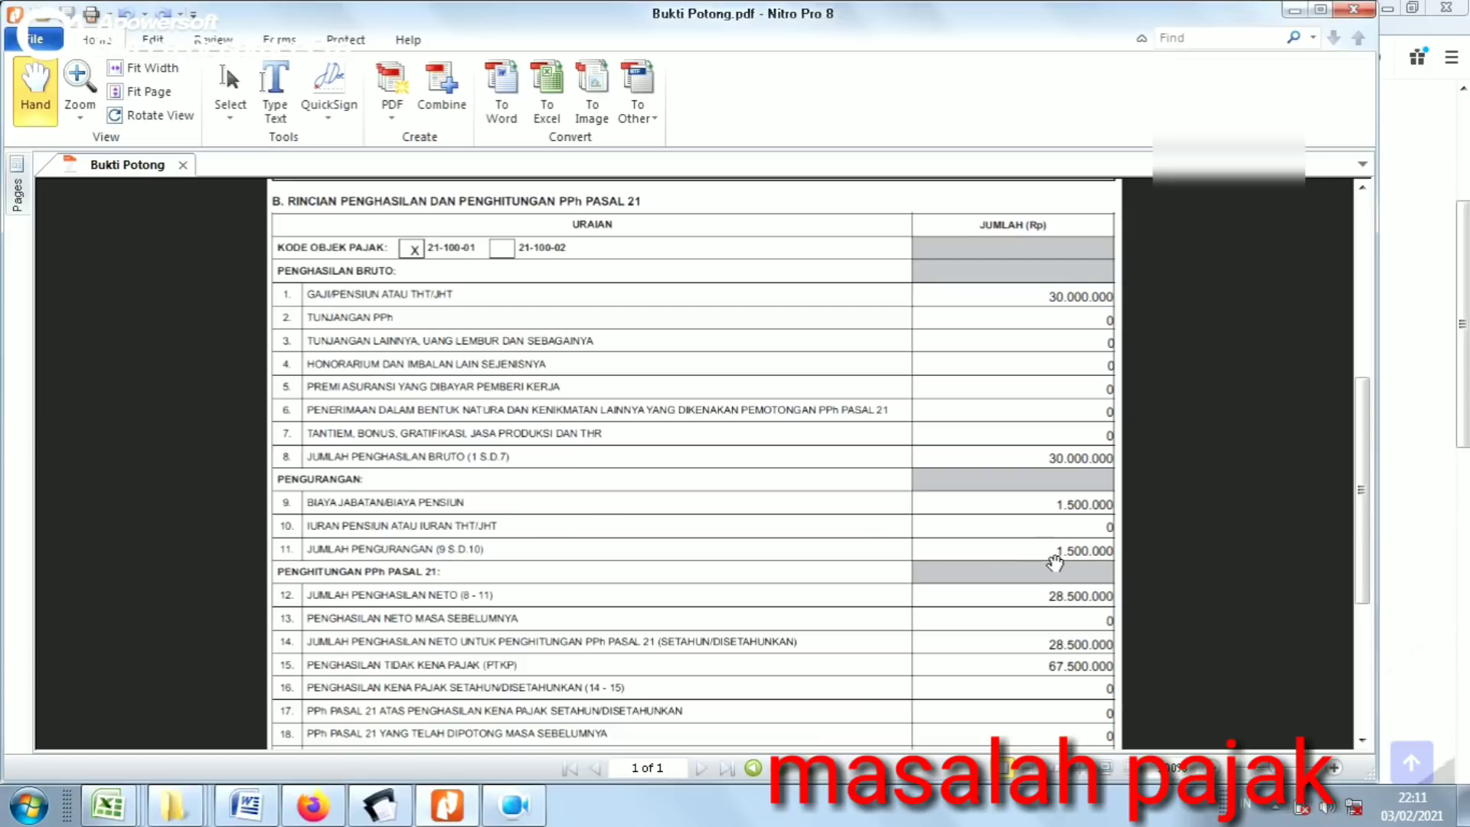
key(alt+Tab)
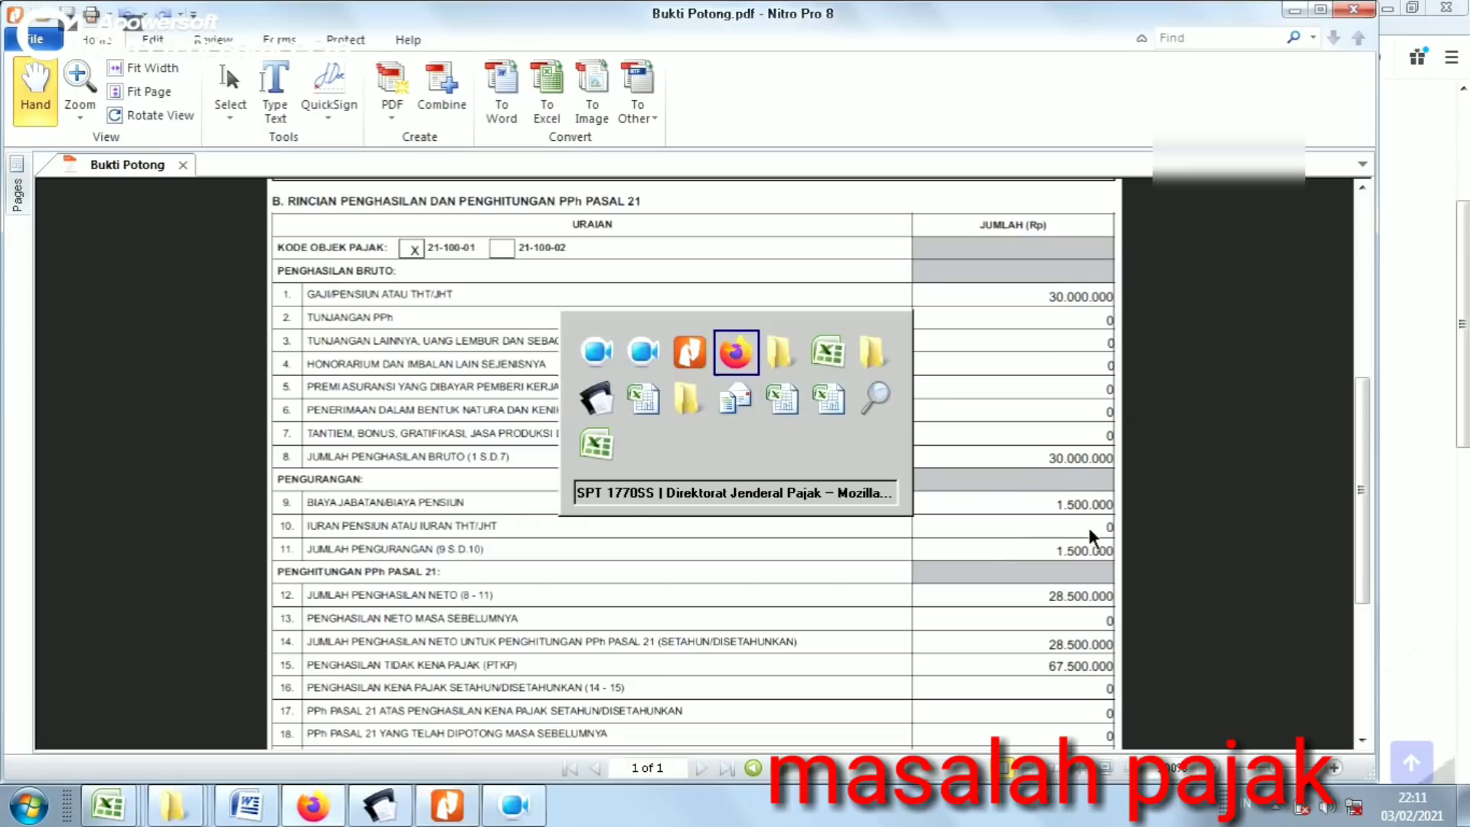
text(1500000)
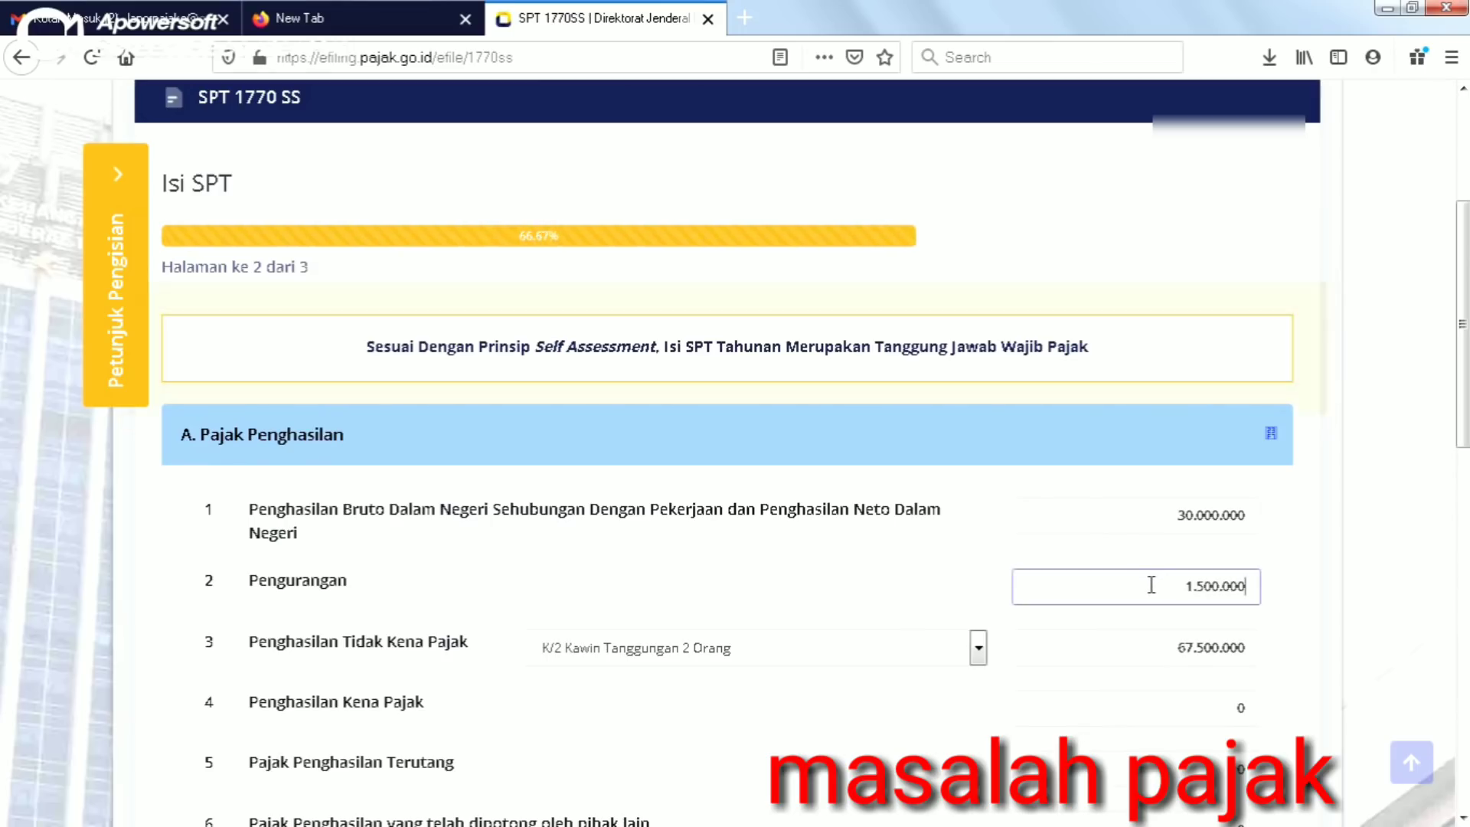
key(Tab)
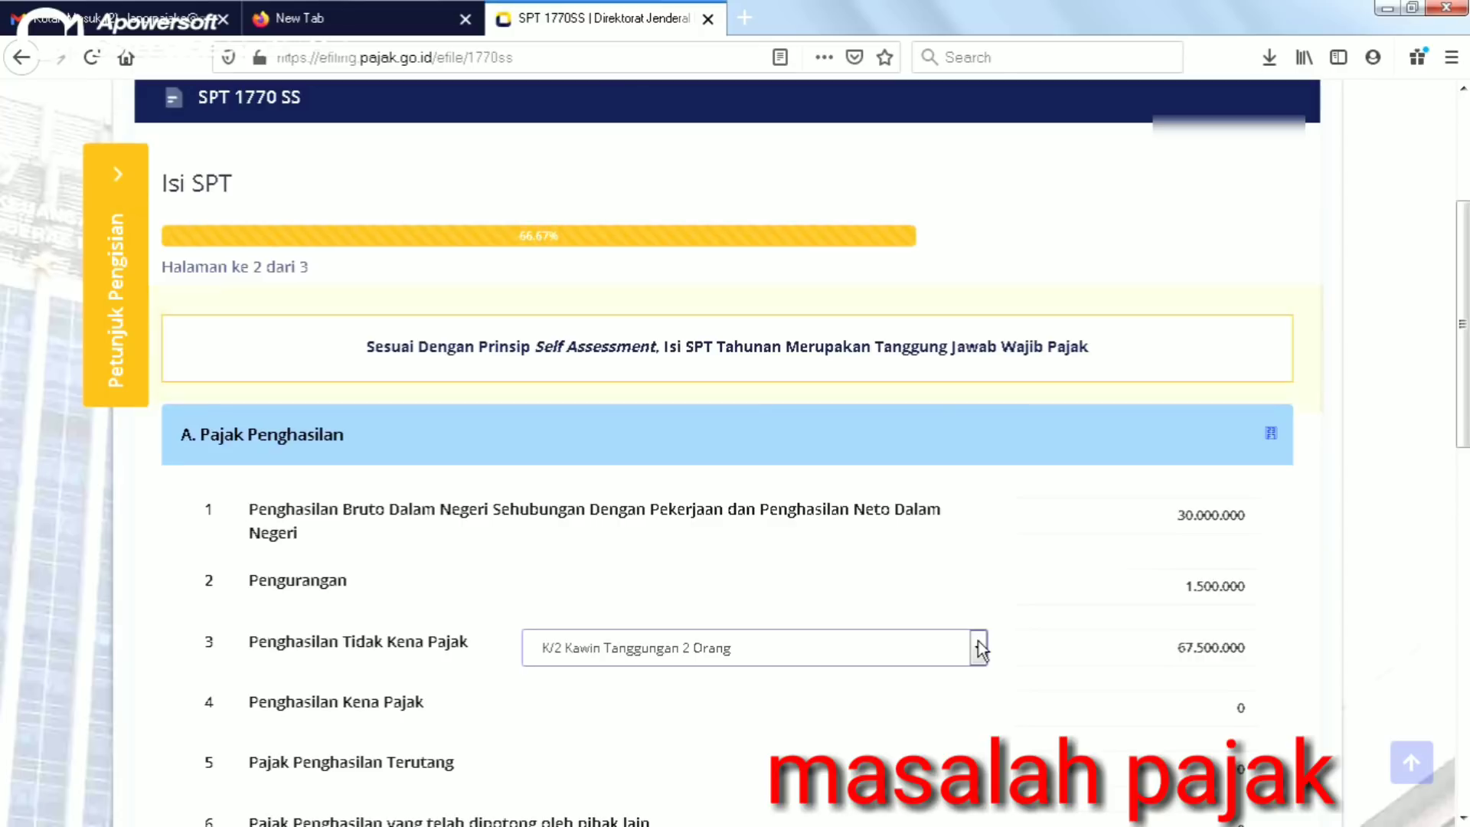
Step: Check the family status for PTKP in Bukti Potong.pdf, and set Penghasilan Tidak Kena Pajak to K/2 Kawin Tanggungan 2 Orang
key(alt+Tab)
key(alt+Tab)
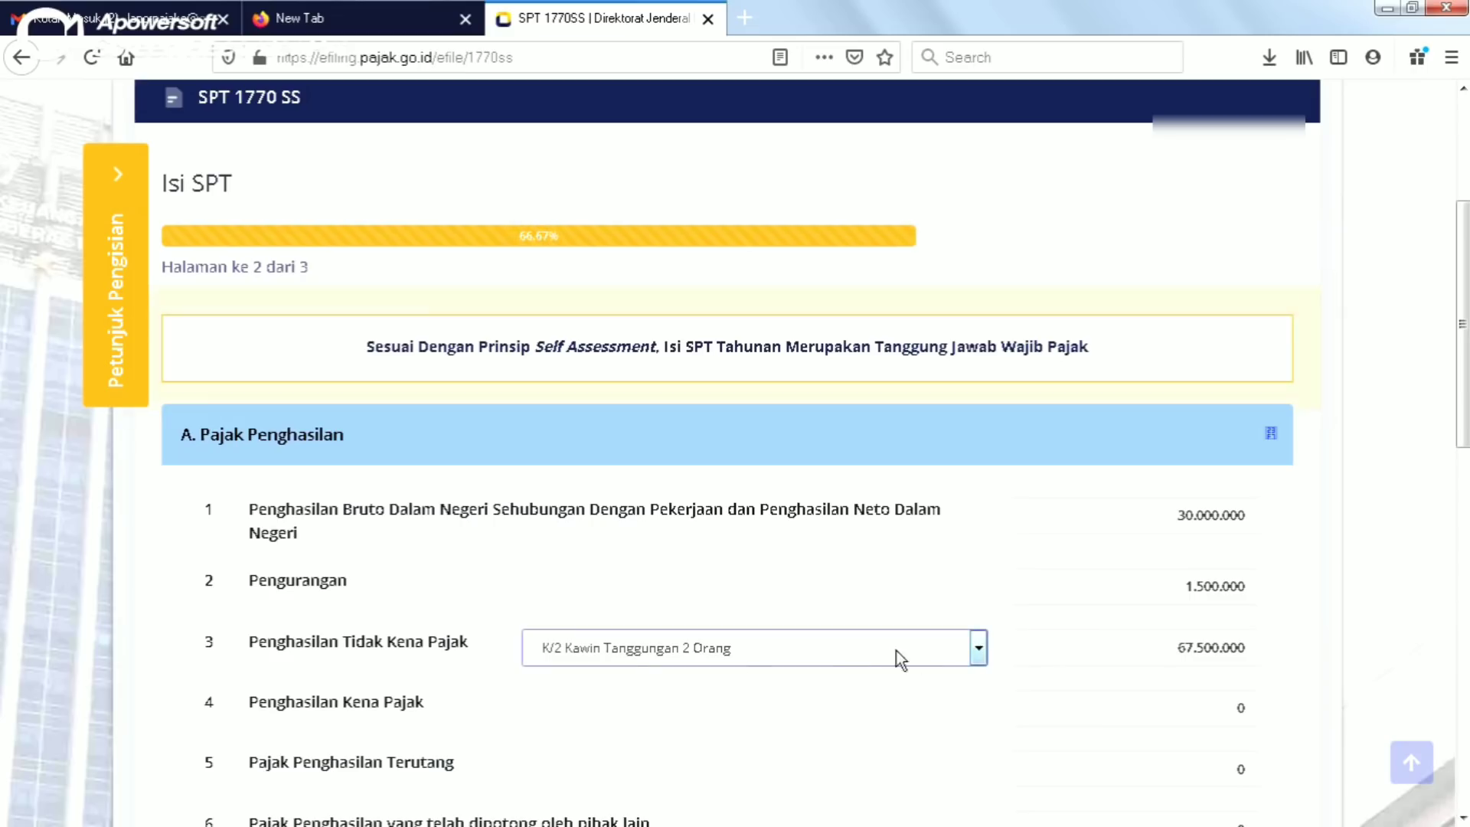
key(alt+Tab)
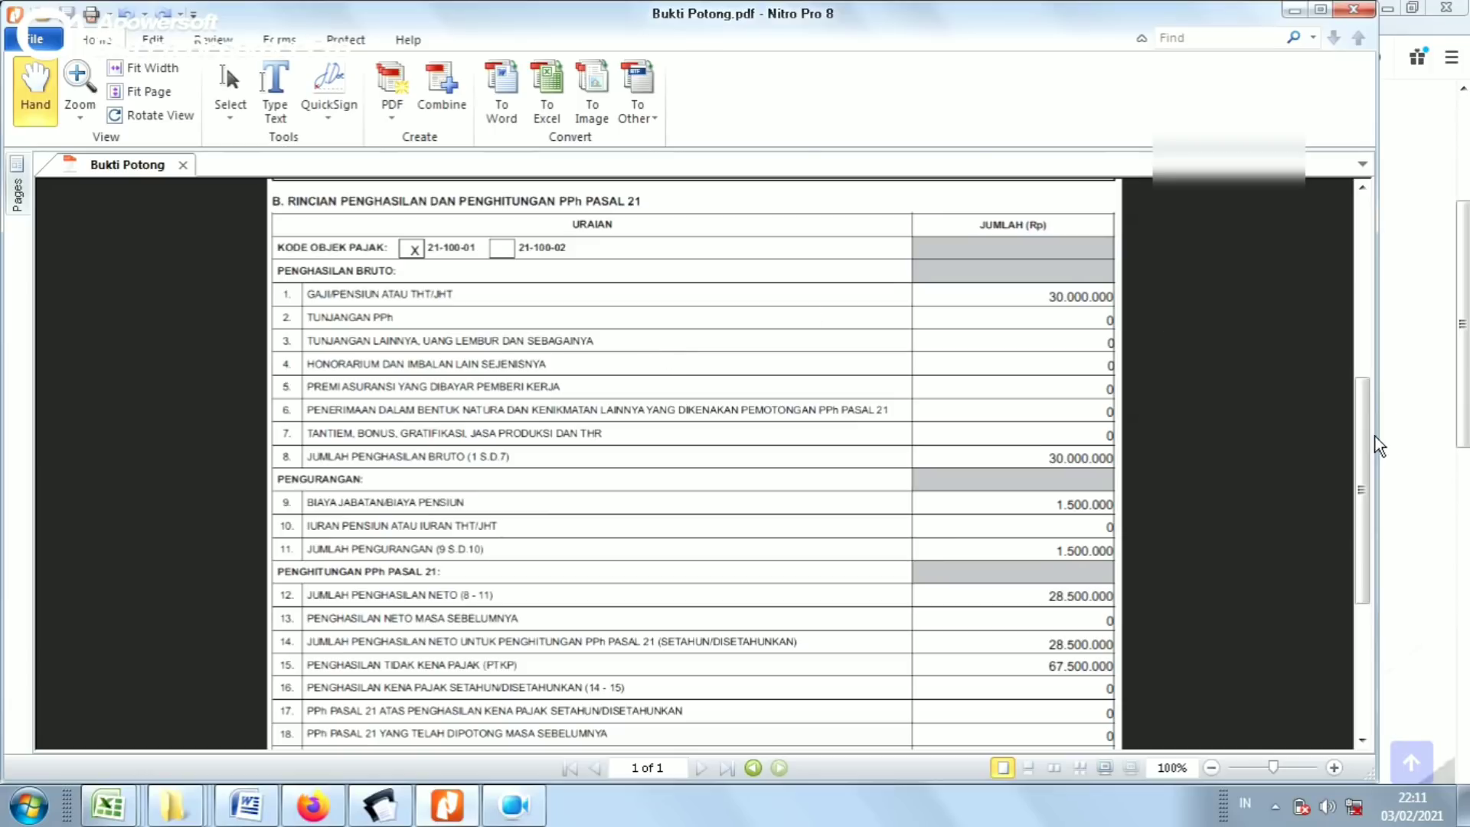
drag(1365, 448, 1367, 371)
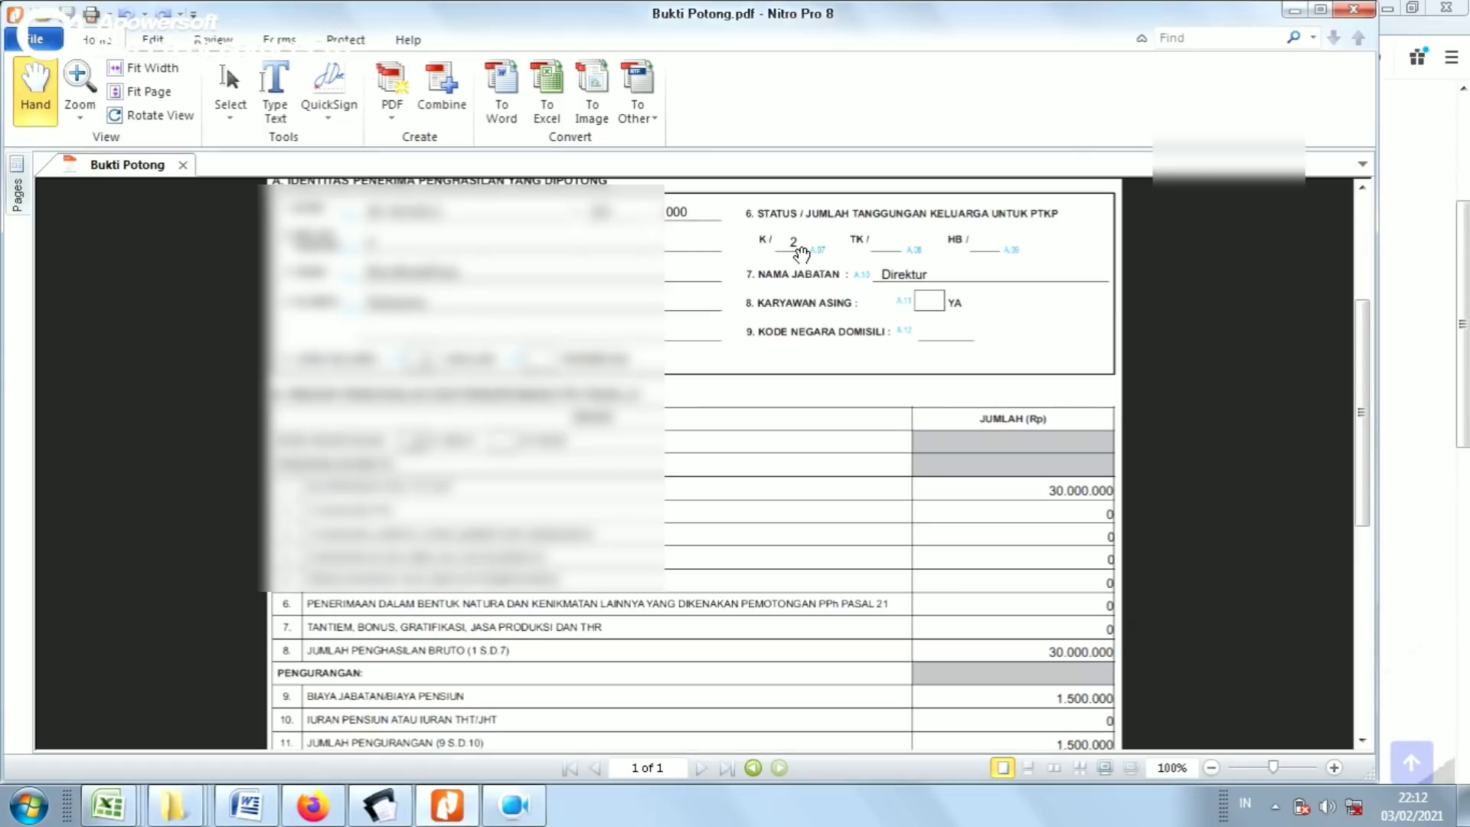
key(alt+Tab)
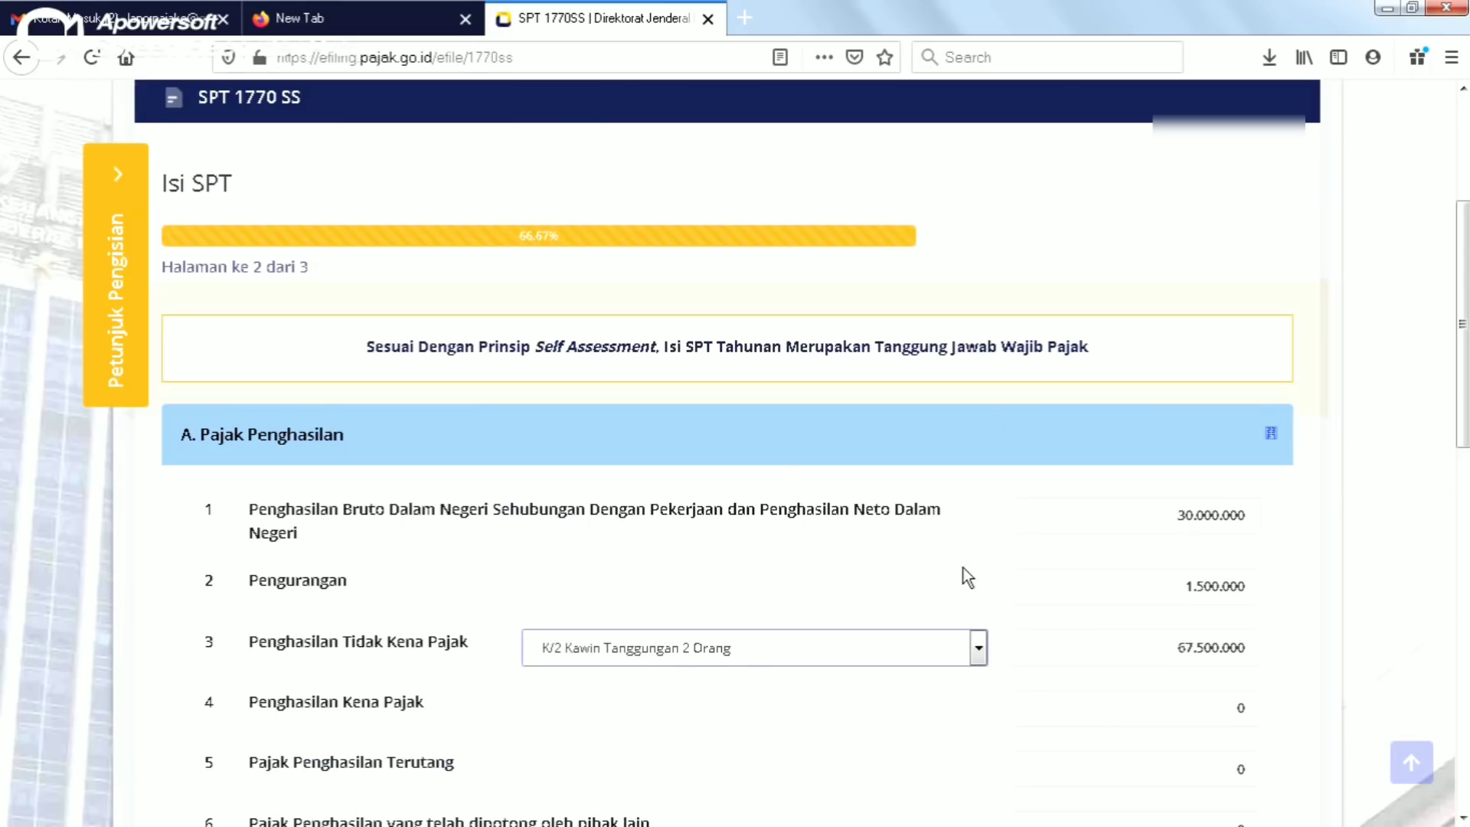
click(976, 646)
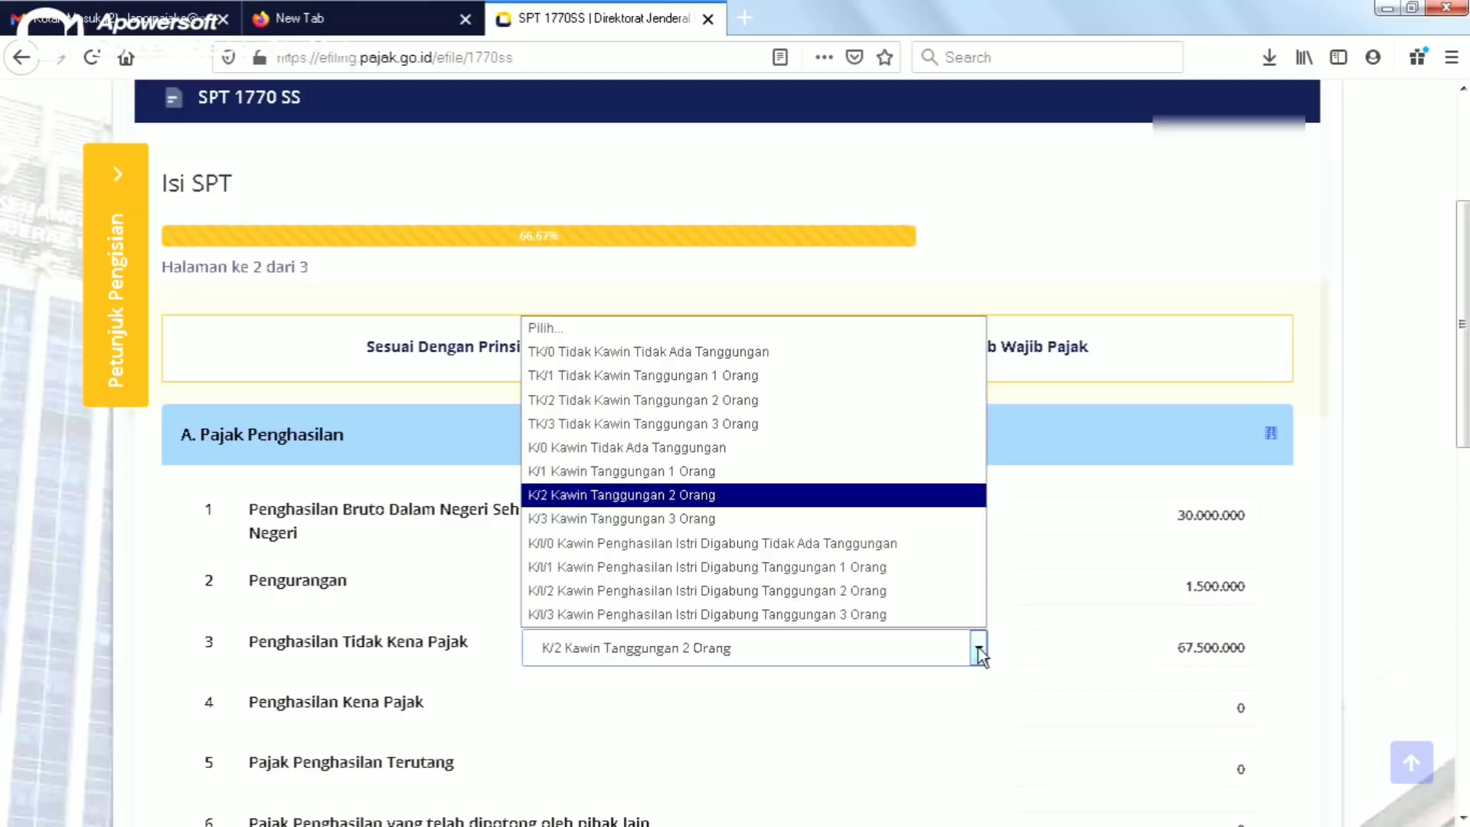
click(638, 496)
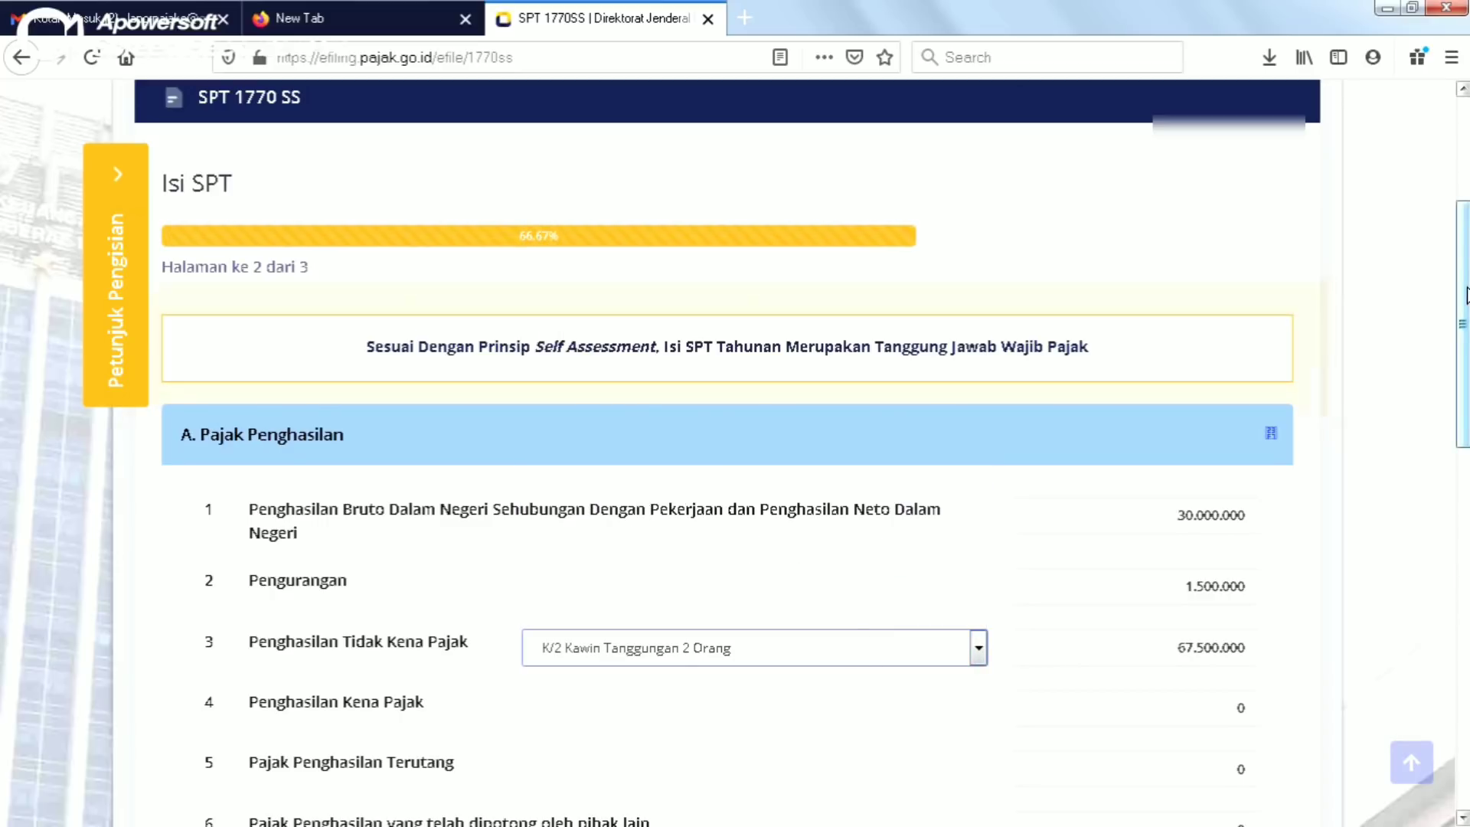
scroll(1462, 306, down, 2)
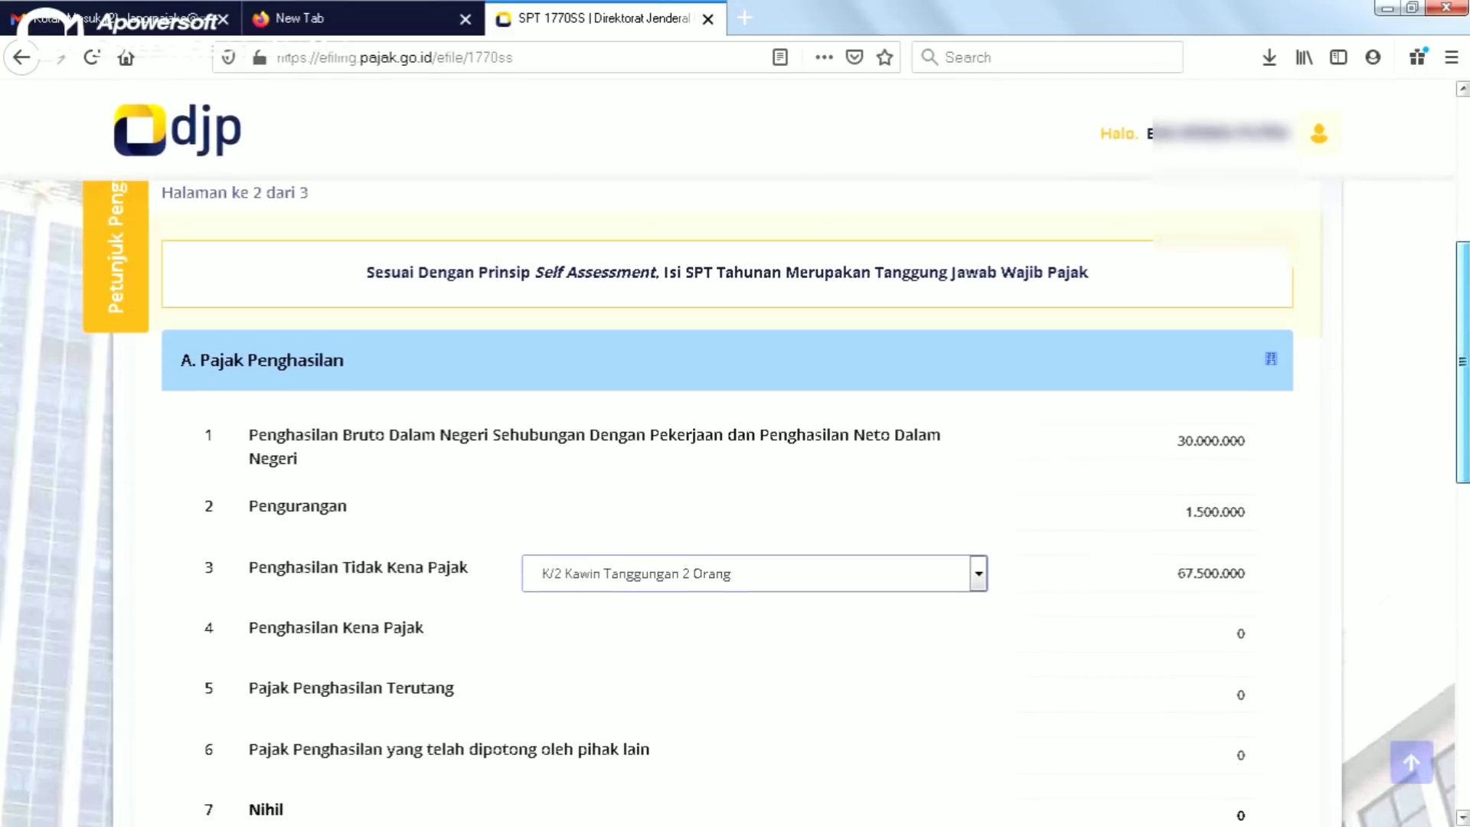
scroll(1462, 344, down, 2)
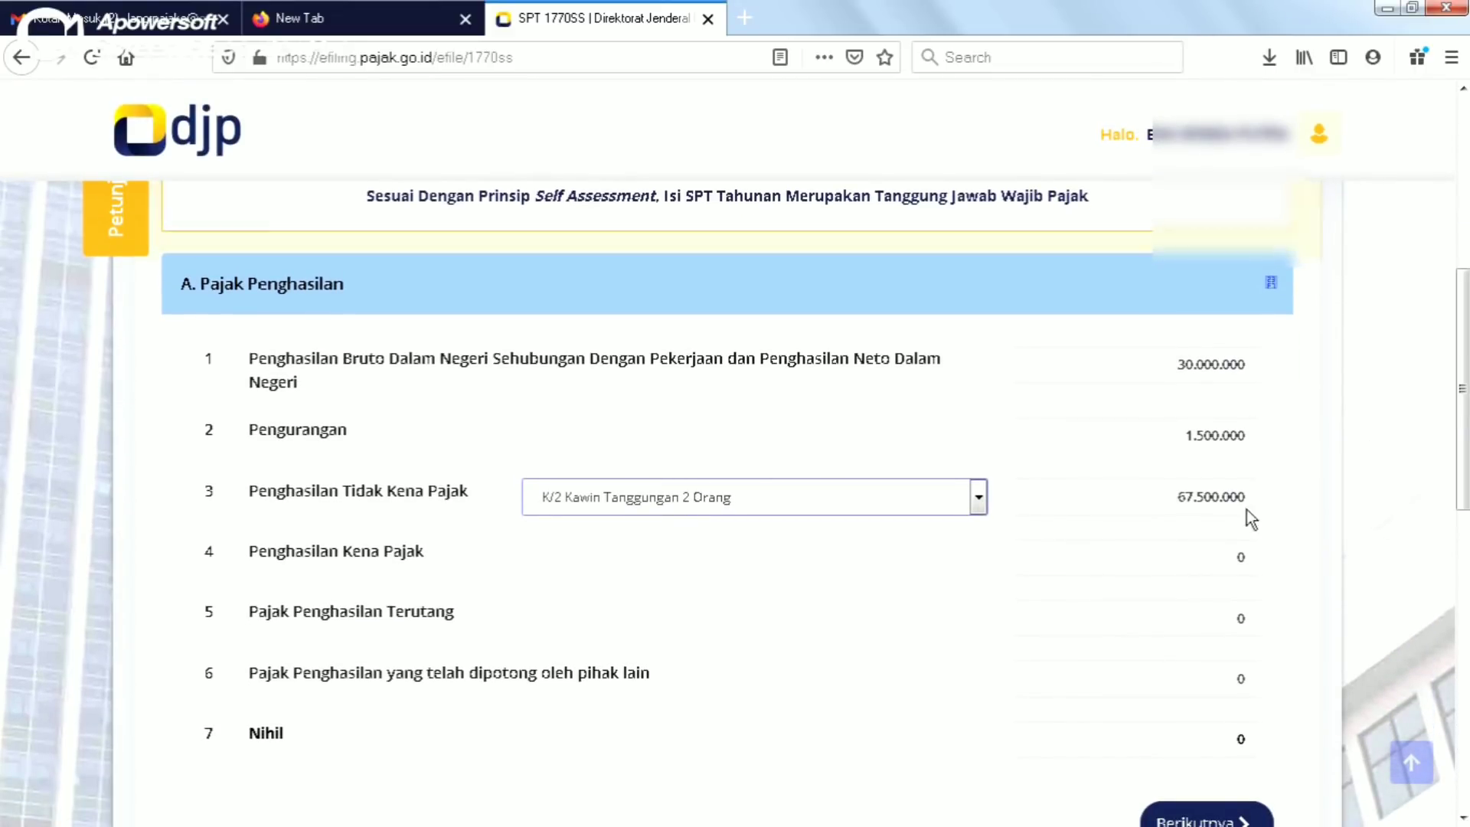
click(1179, 497)
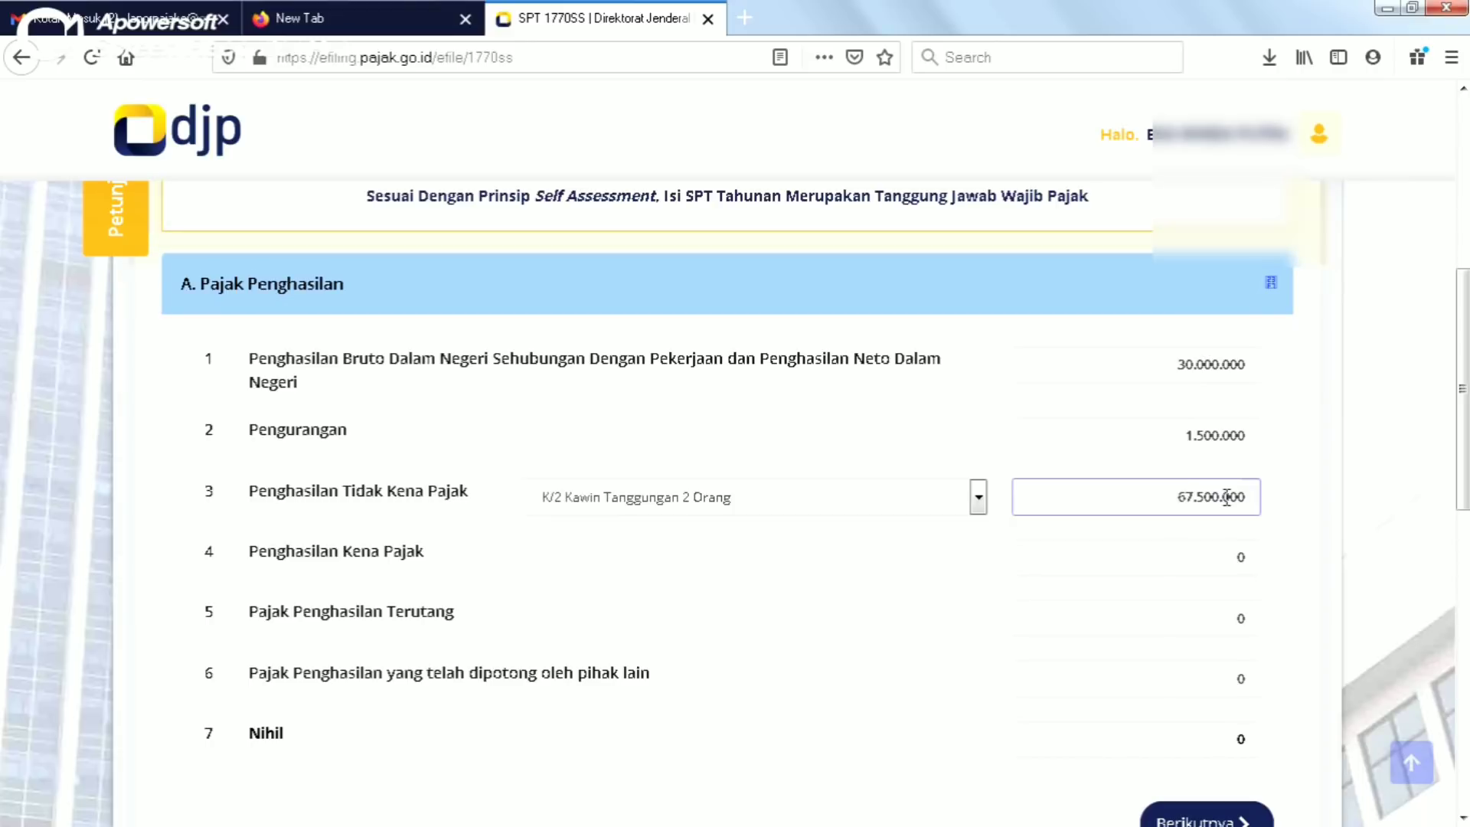
drag(1467, 426, 1467, 450)
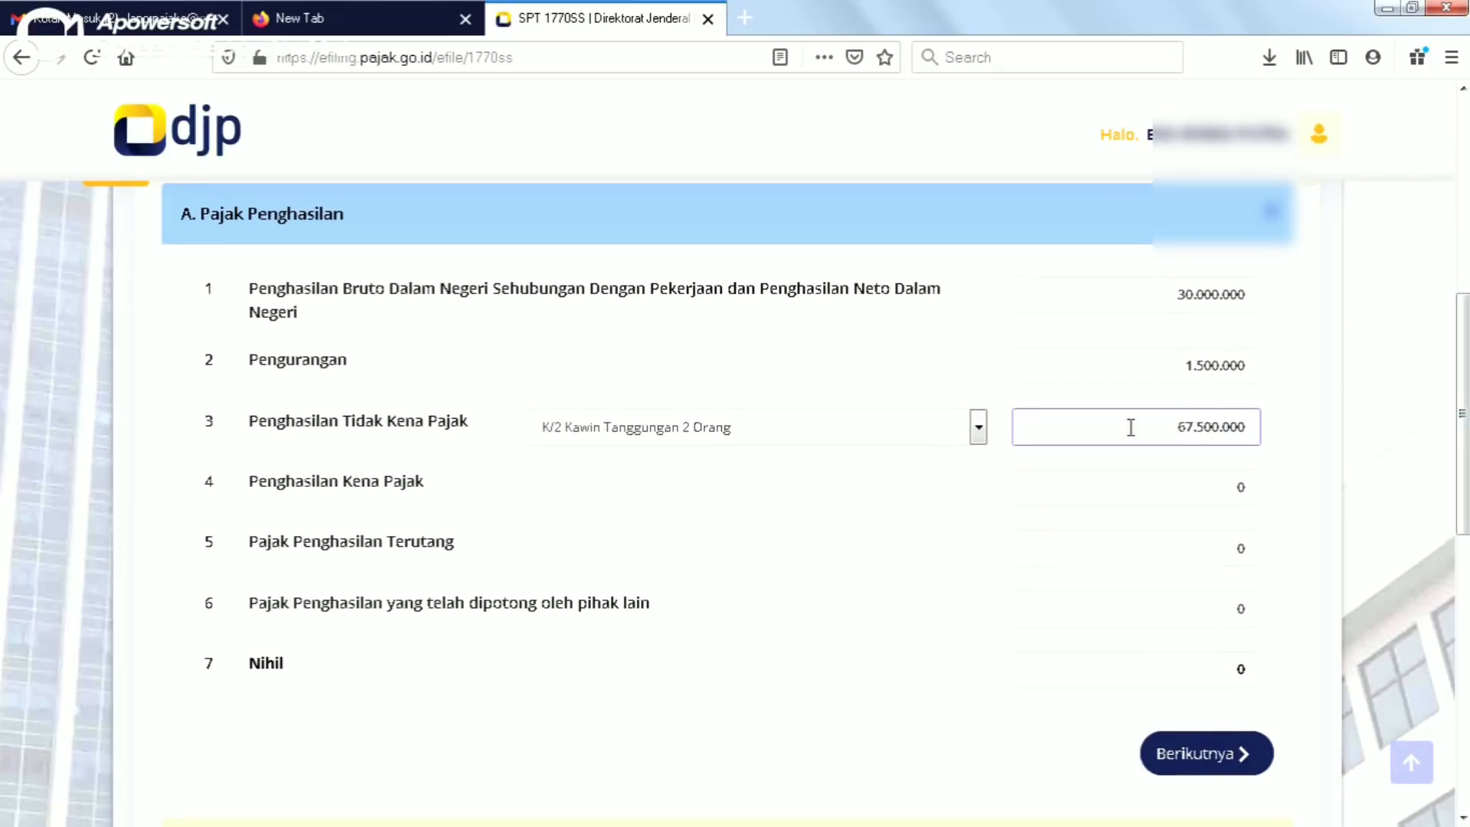
Step: Try TK/0 Tidak Kawin Tidak Ada Tanggungan for Penghasilan Tidak Kena Pajak, and restore K/2 Kawin Tanggungan 2 Orang
click(969, 440)
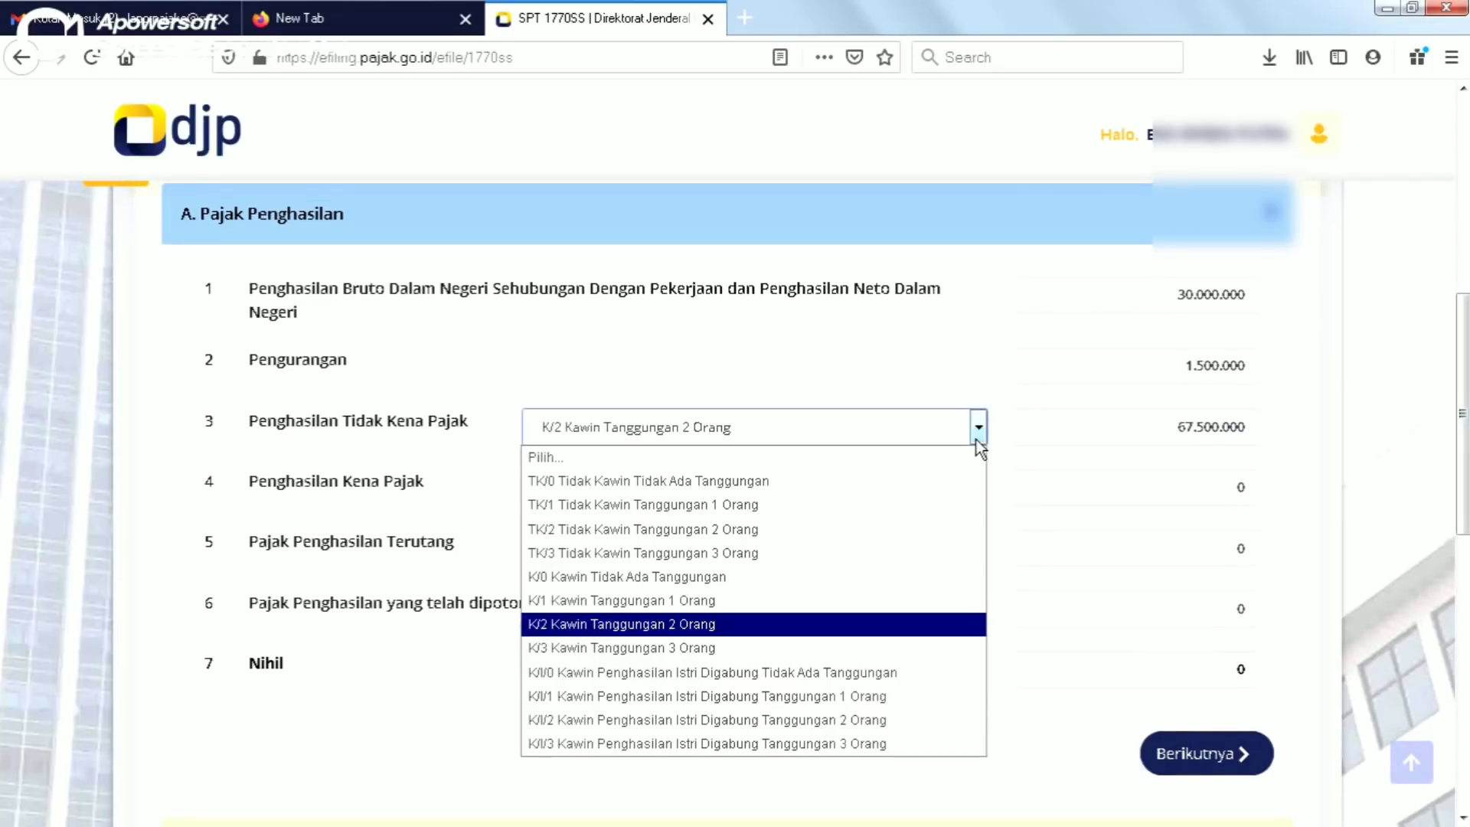
click(828, 482)
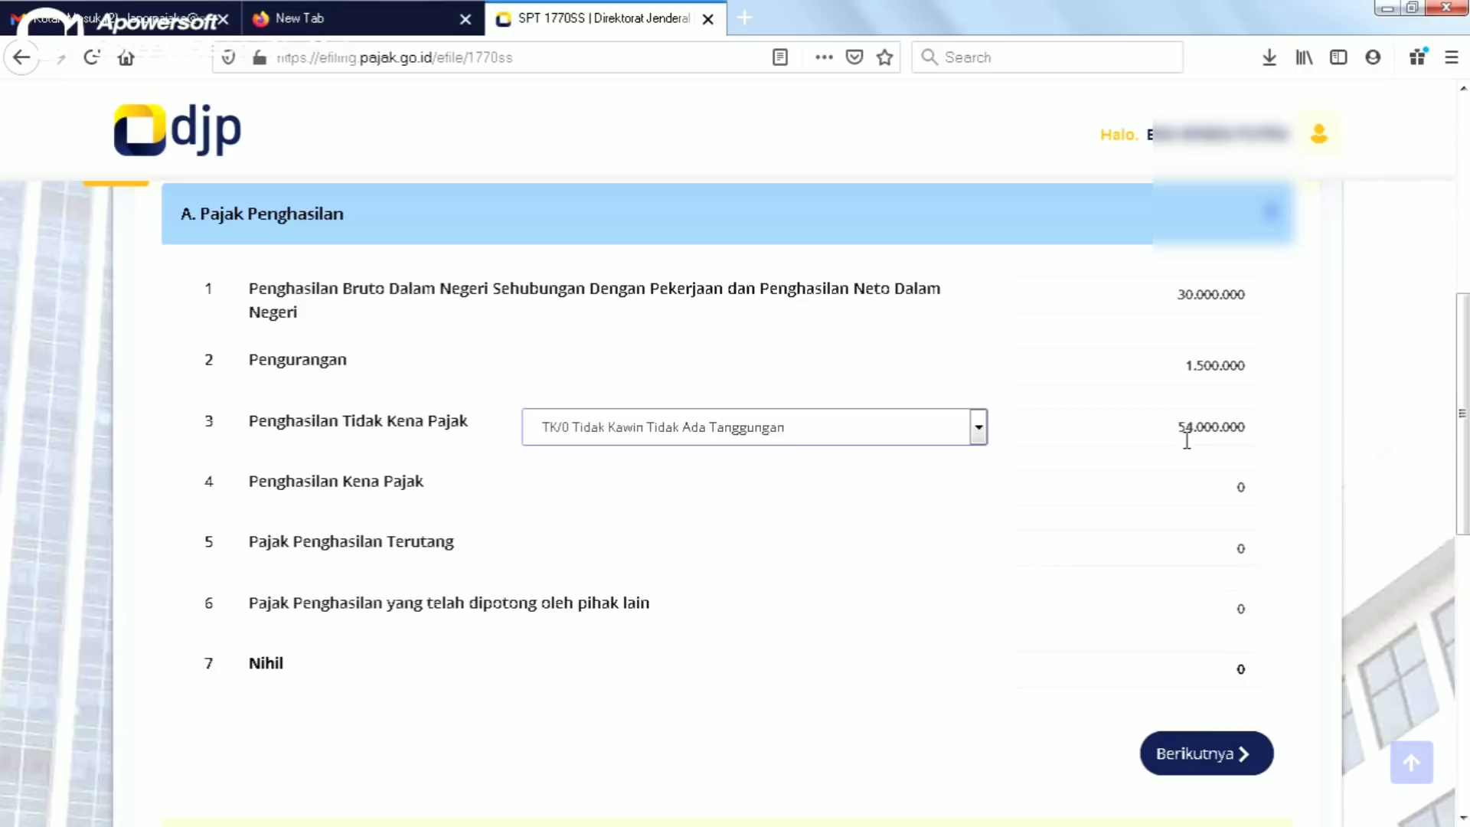
click(979, 428)
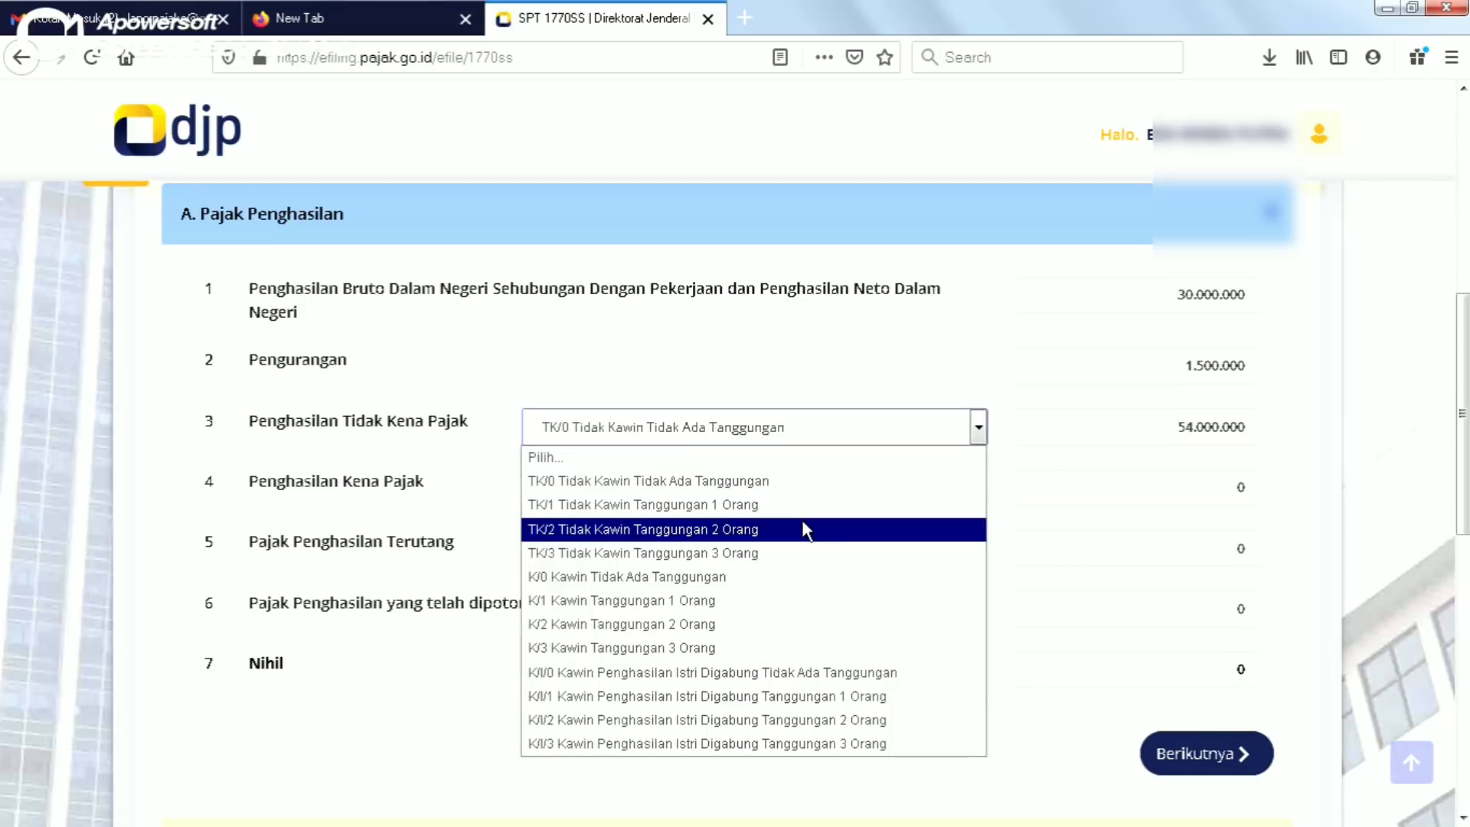
click(685, 620)
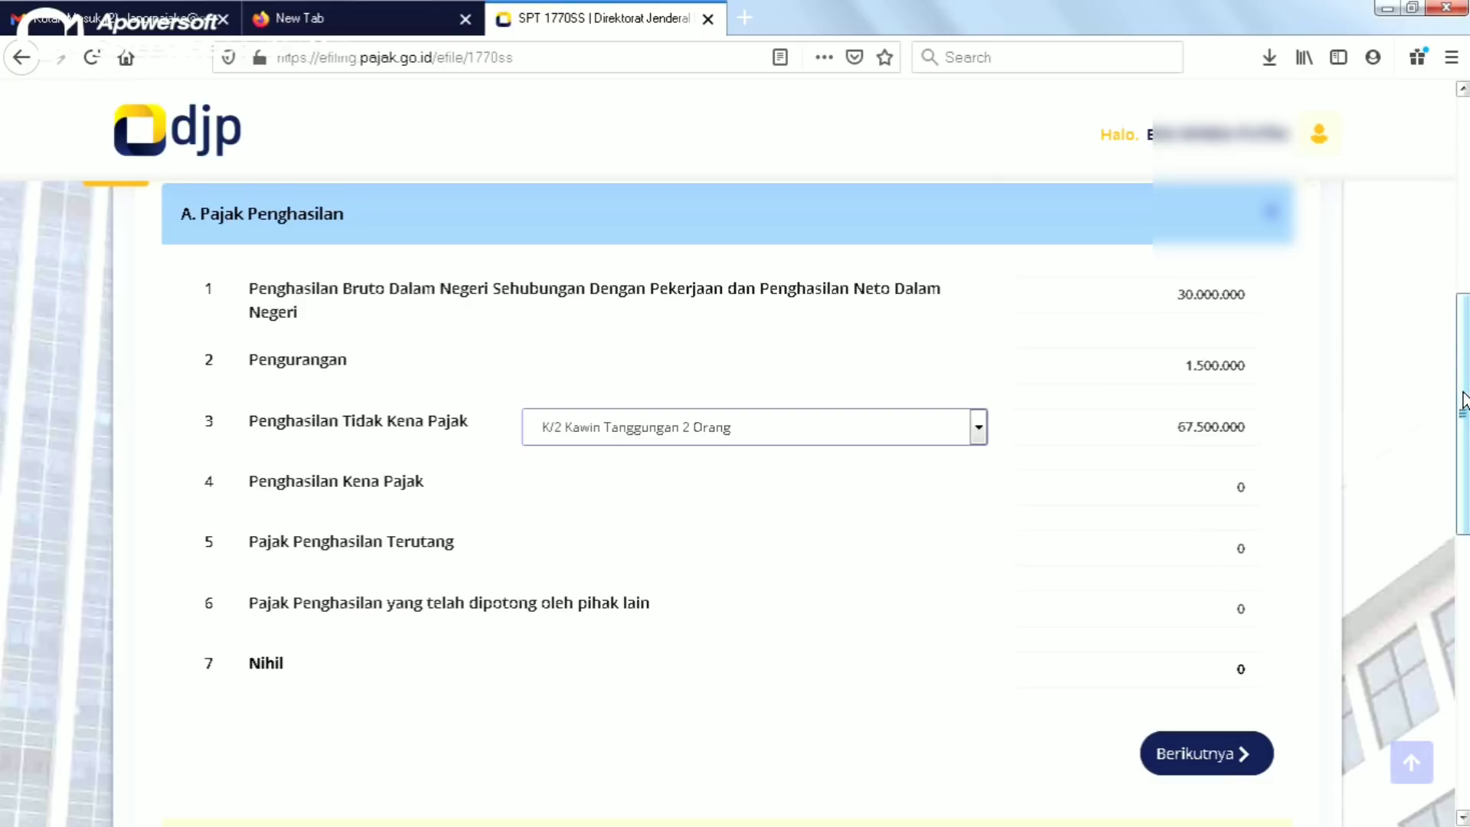
Step: Finish section A and continue to section B on final-taxed and tax-exempt income
scroll(1251, 511, down, 1)
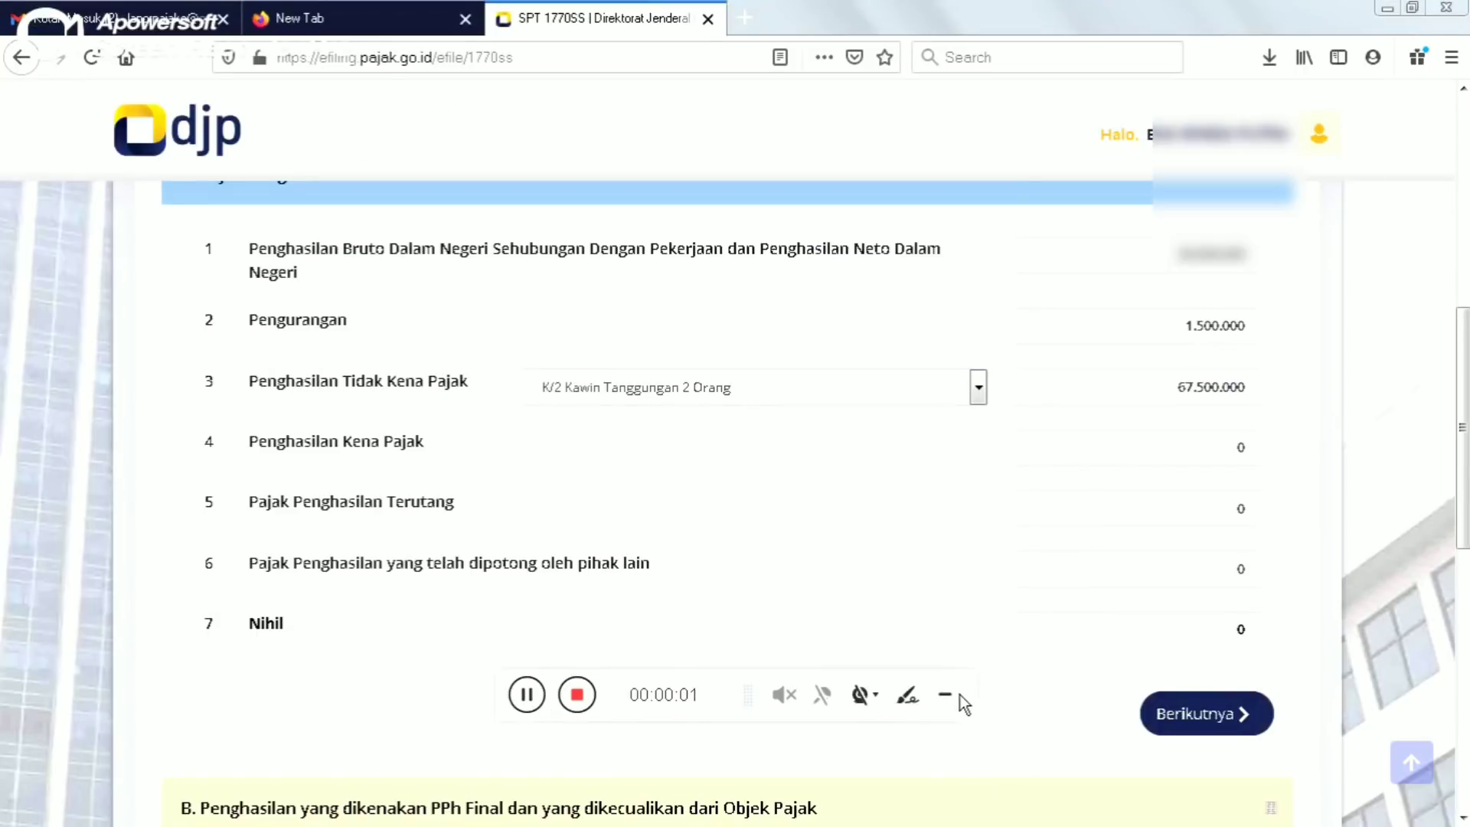
click(957, 696)
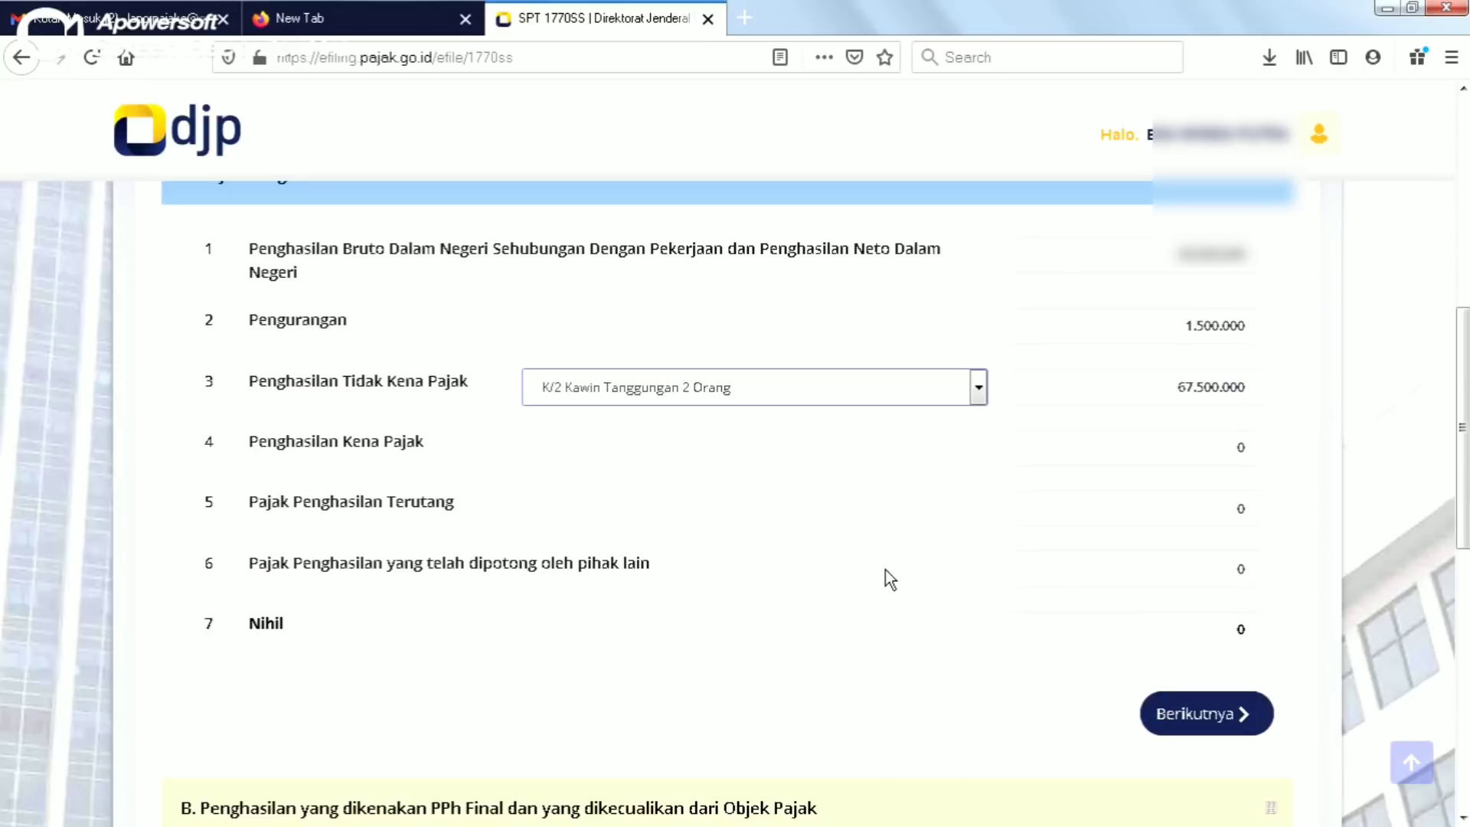
click(1212, 719)
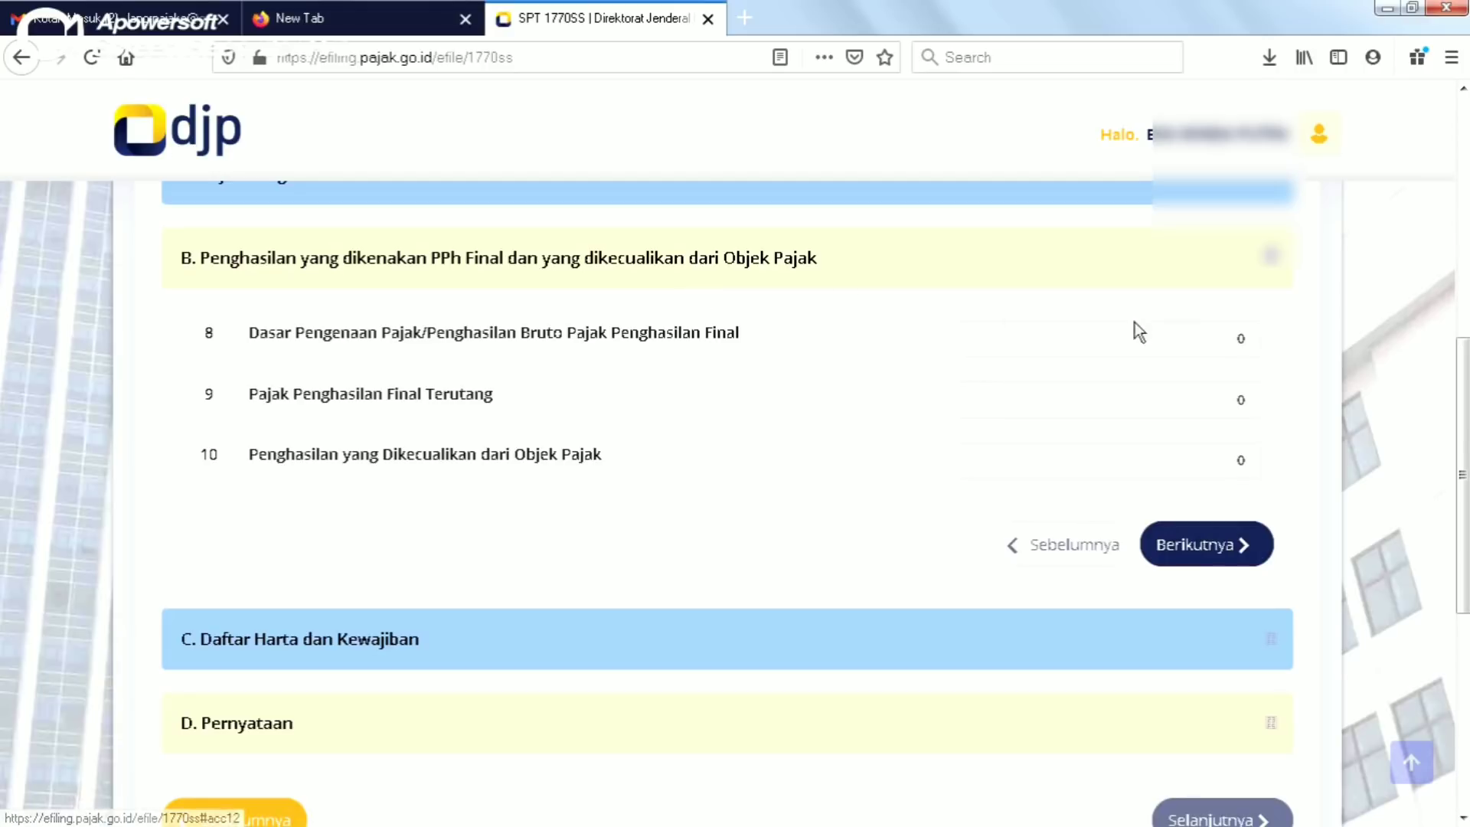
Step: Review the final income tax base and Pajak Penghasilan Final Terutang in section B, leave them at 0, and continue to section C
scroll(1464, 351, up, 2)
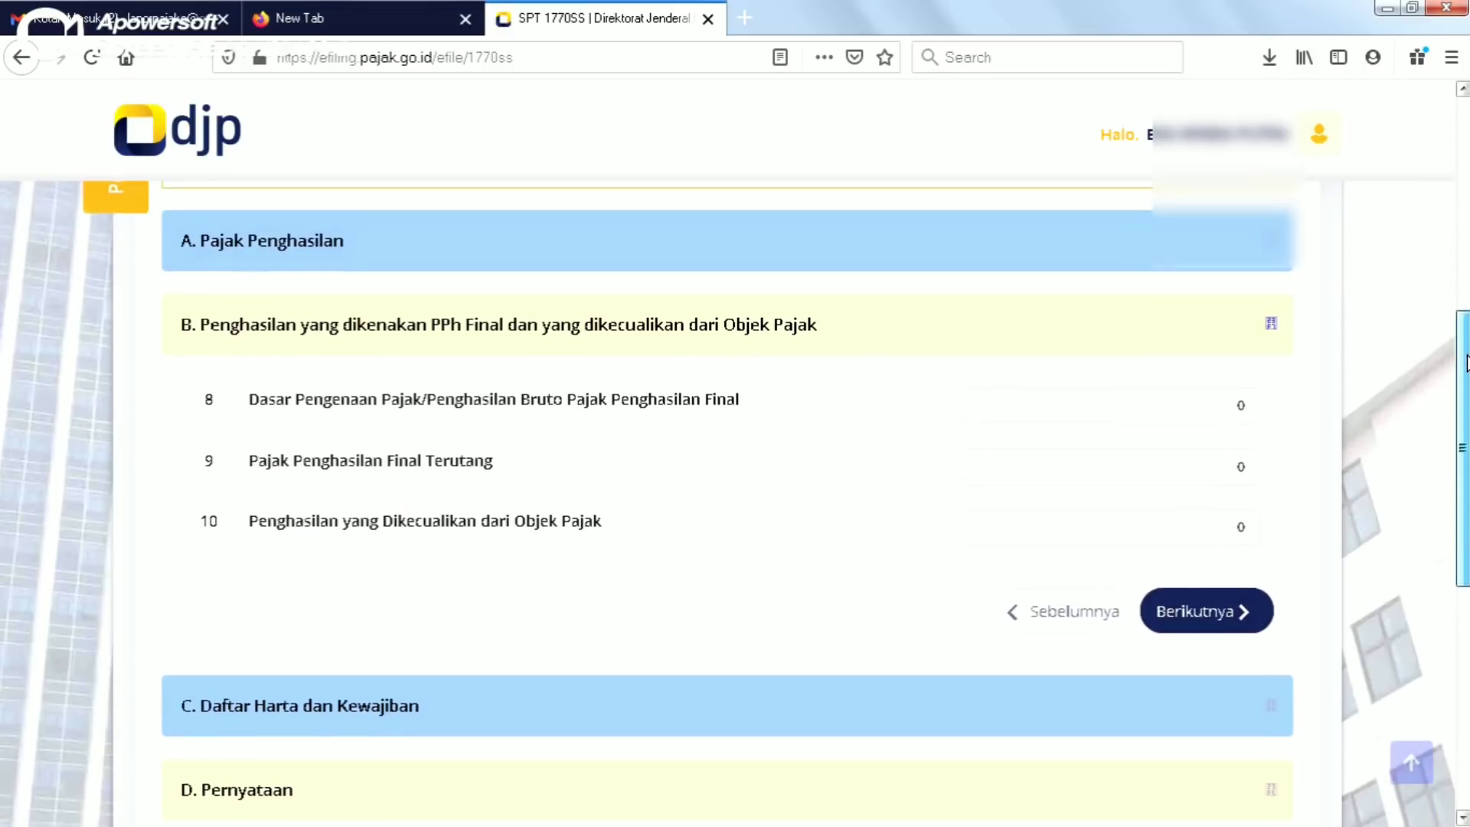
click(1119, 443)
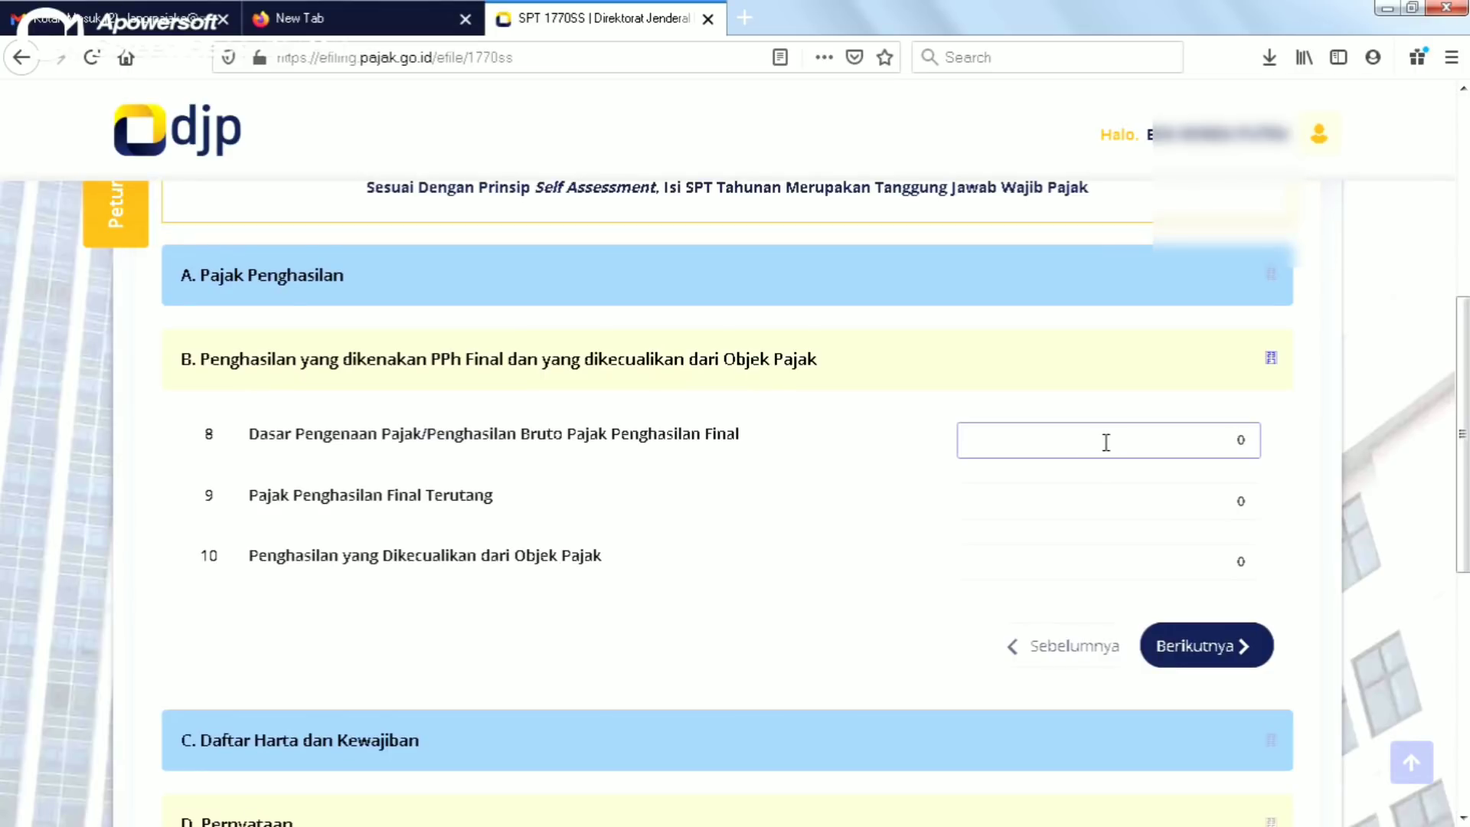
drag(1106, 440, 1336, 426)
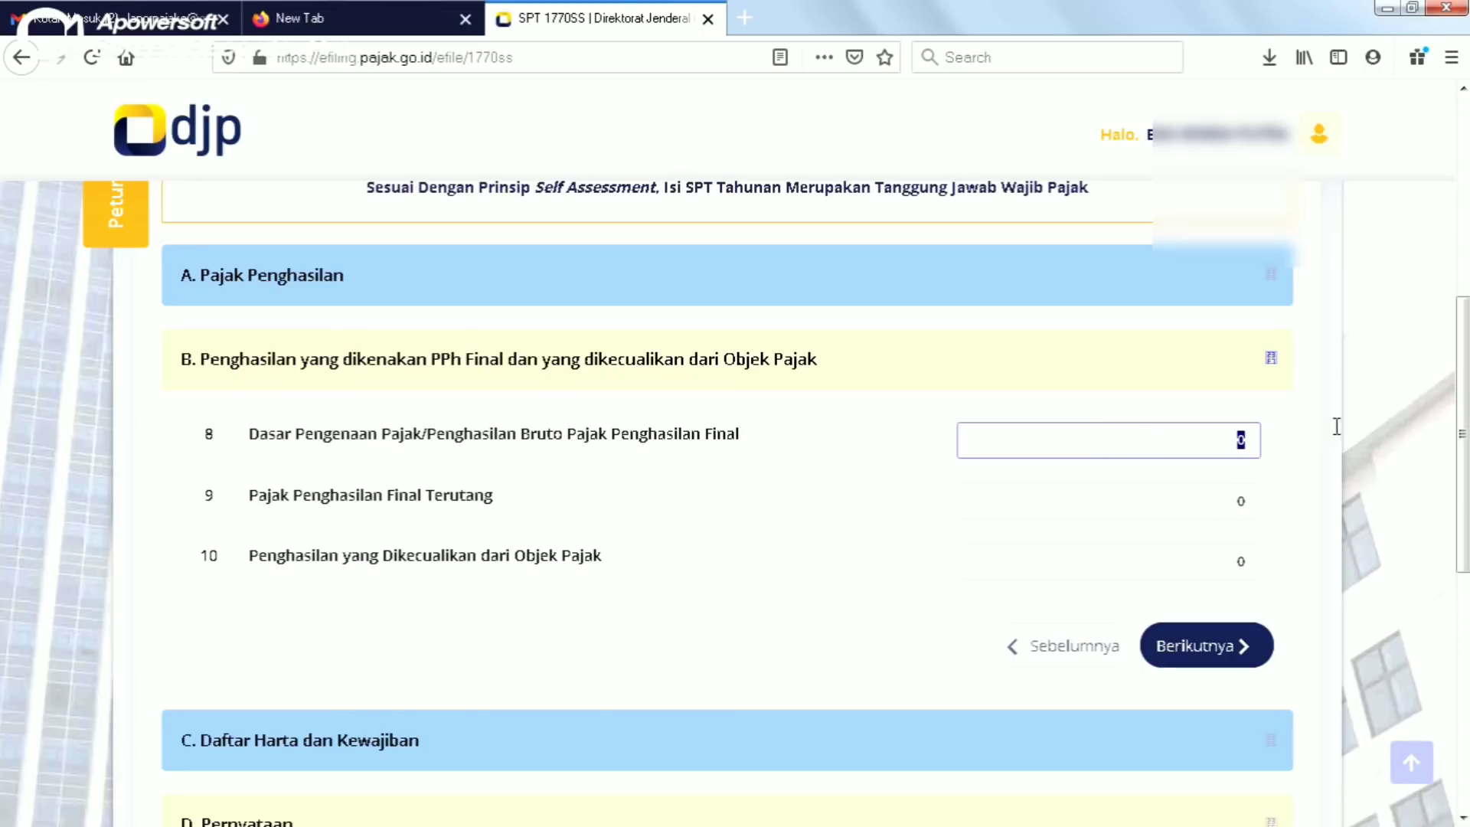
click(1228, 441)
click(1186, 502)
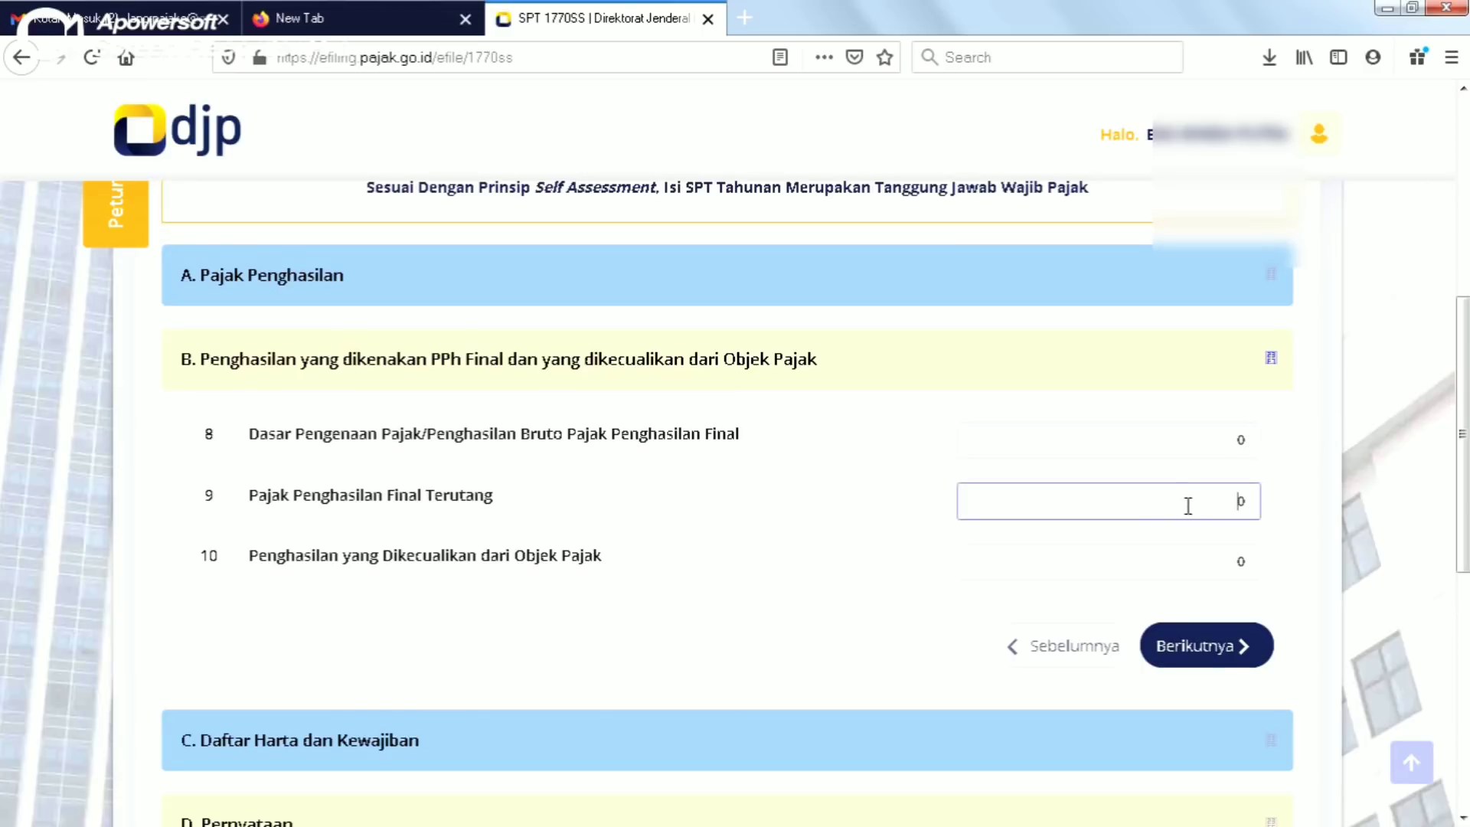
drag(1251, 502, 1215, 502)
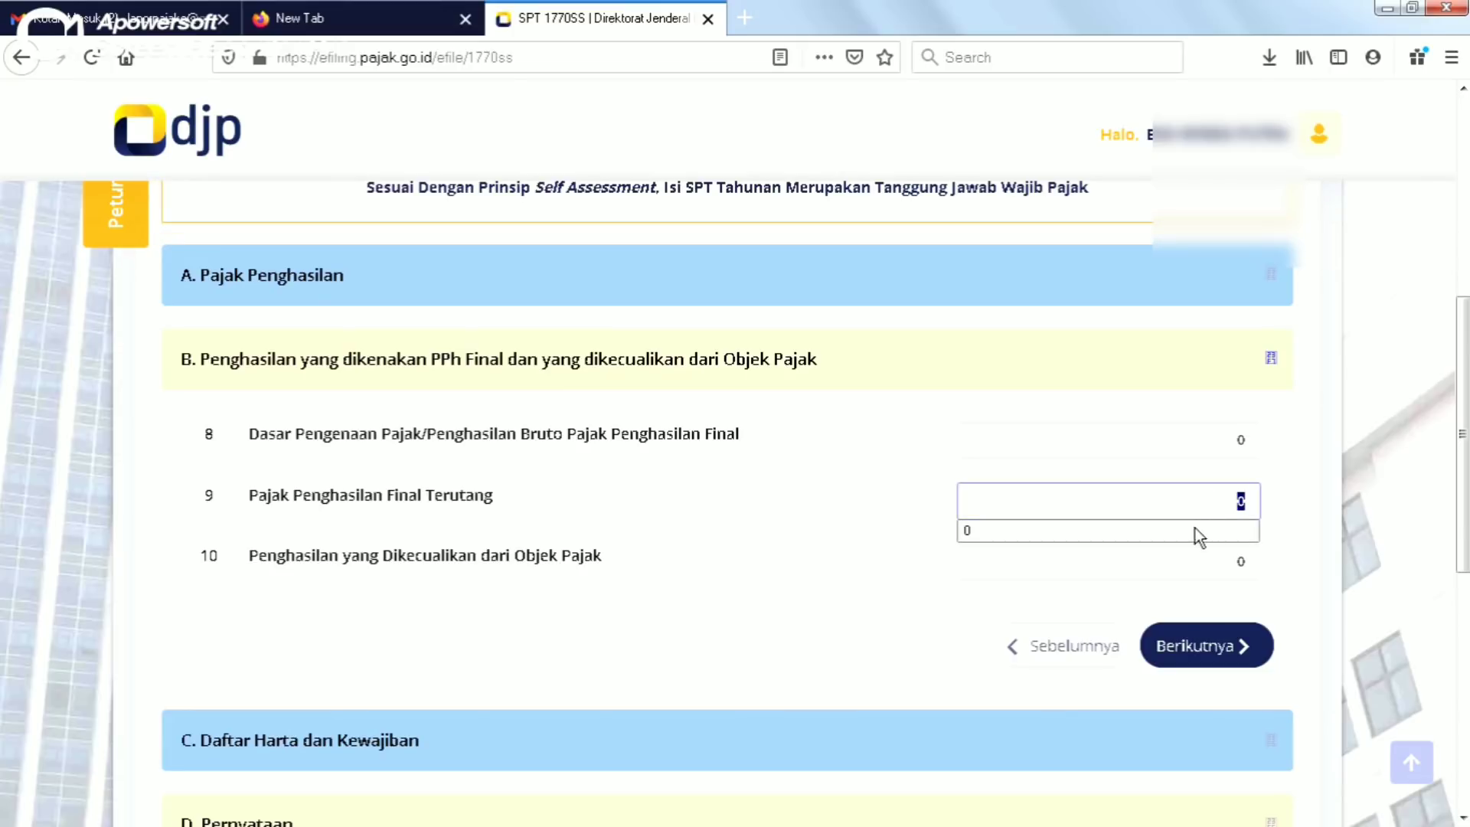
click(1157, 453)
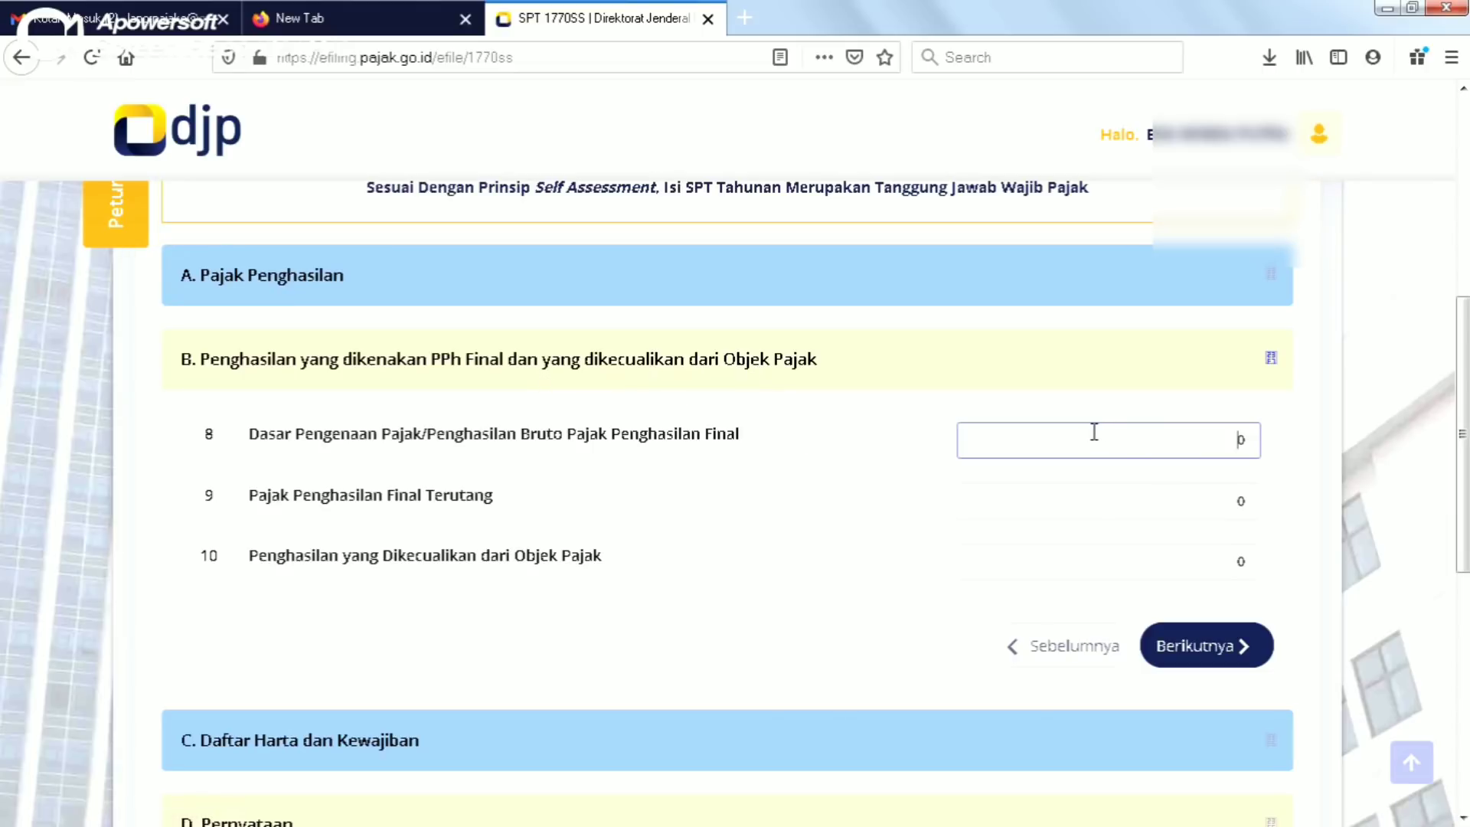
click(1134, 493)
click(1152, 450)
drag(1154, 450, 1277, 448)
click(1208, 663)
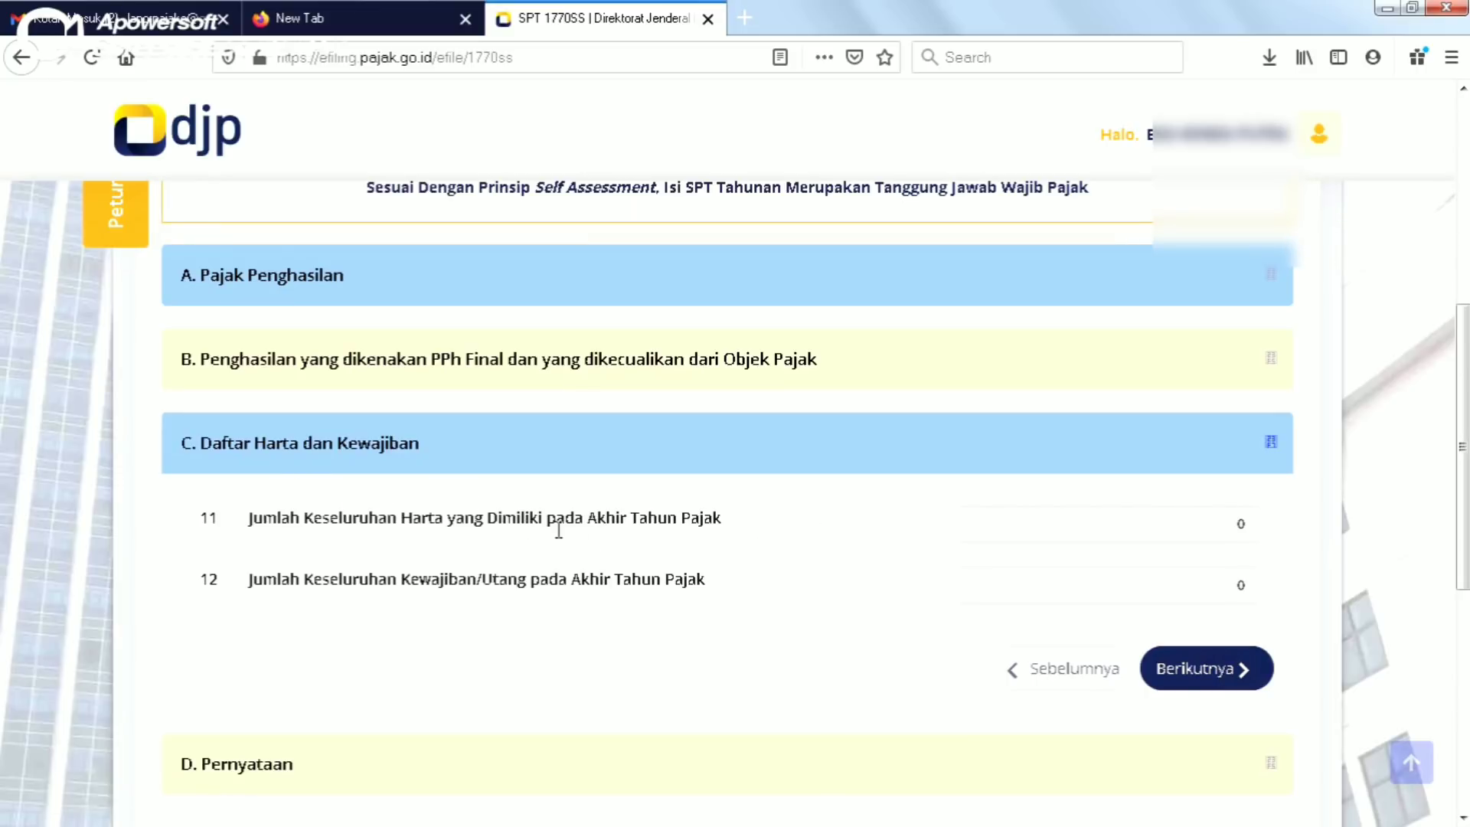
Step: Enter 200.000.000 as Jumlah Keseluruhan Harta yang Dimiliki pada Akhir Tahun Pajak in section C
click(1240, 524)
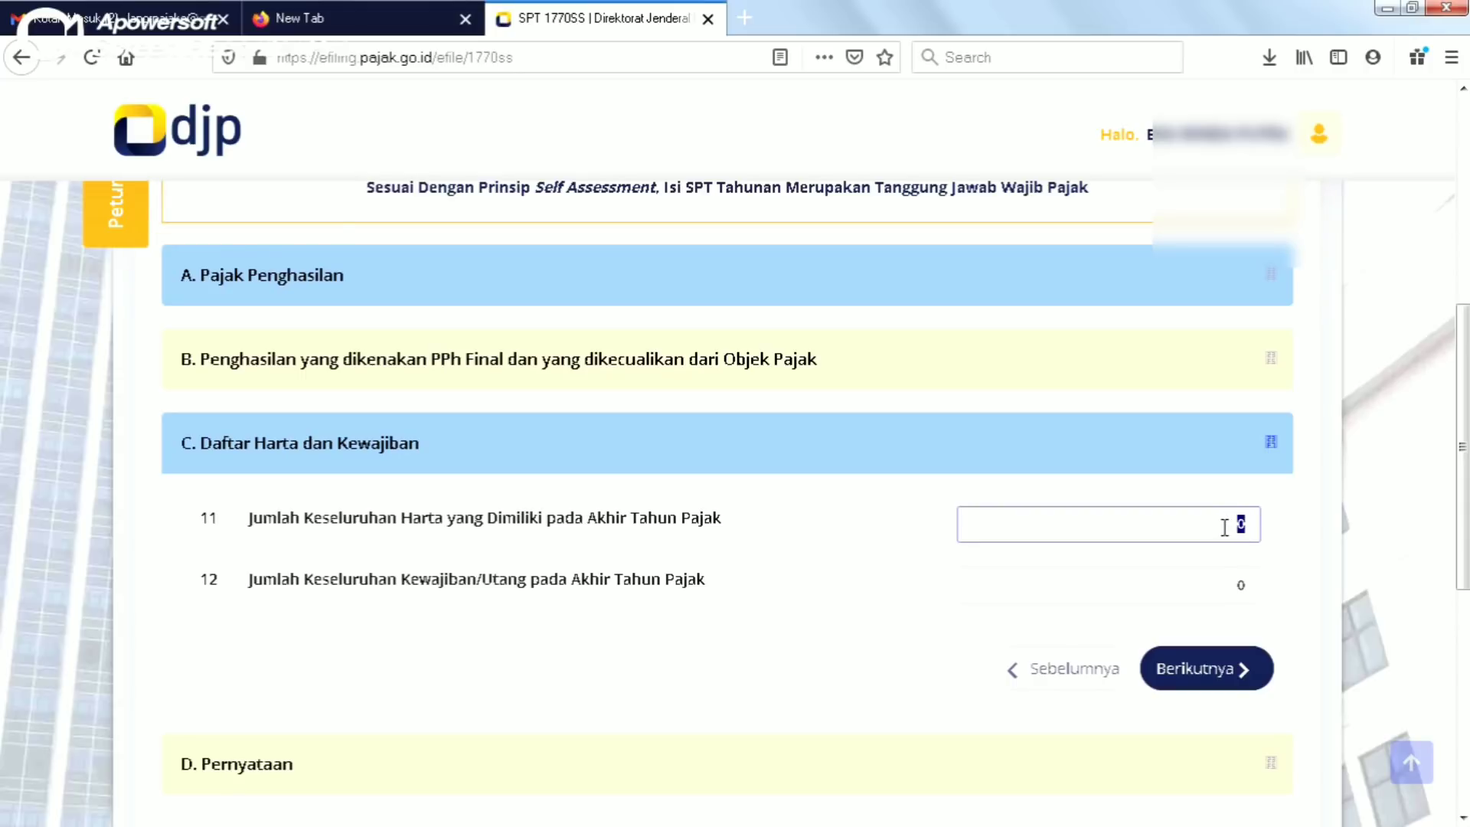
key(Tab)
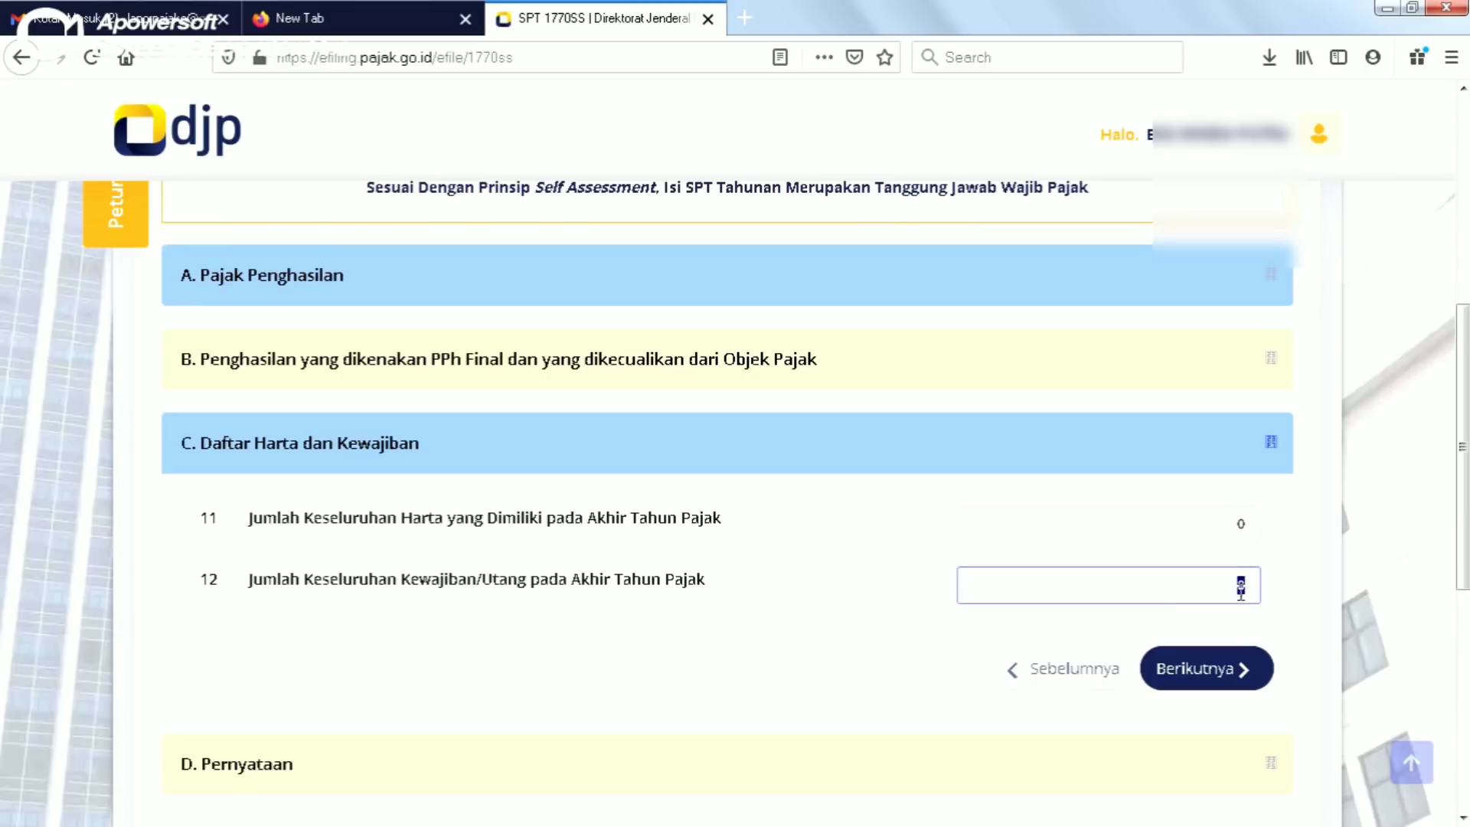
click(1213, 517)
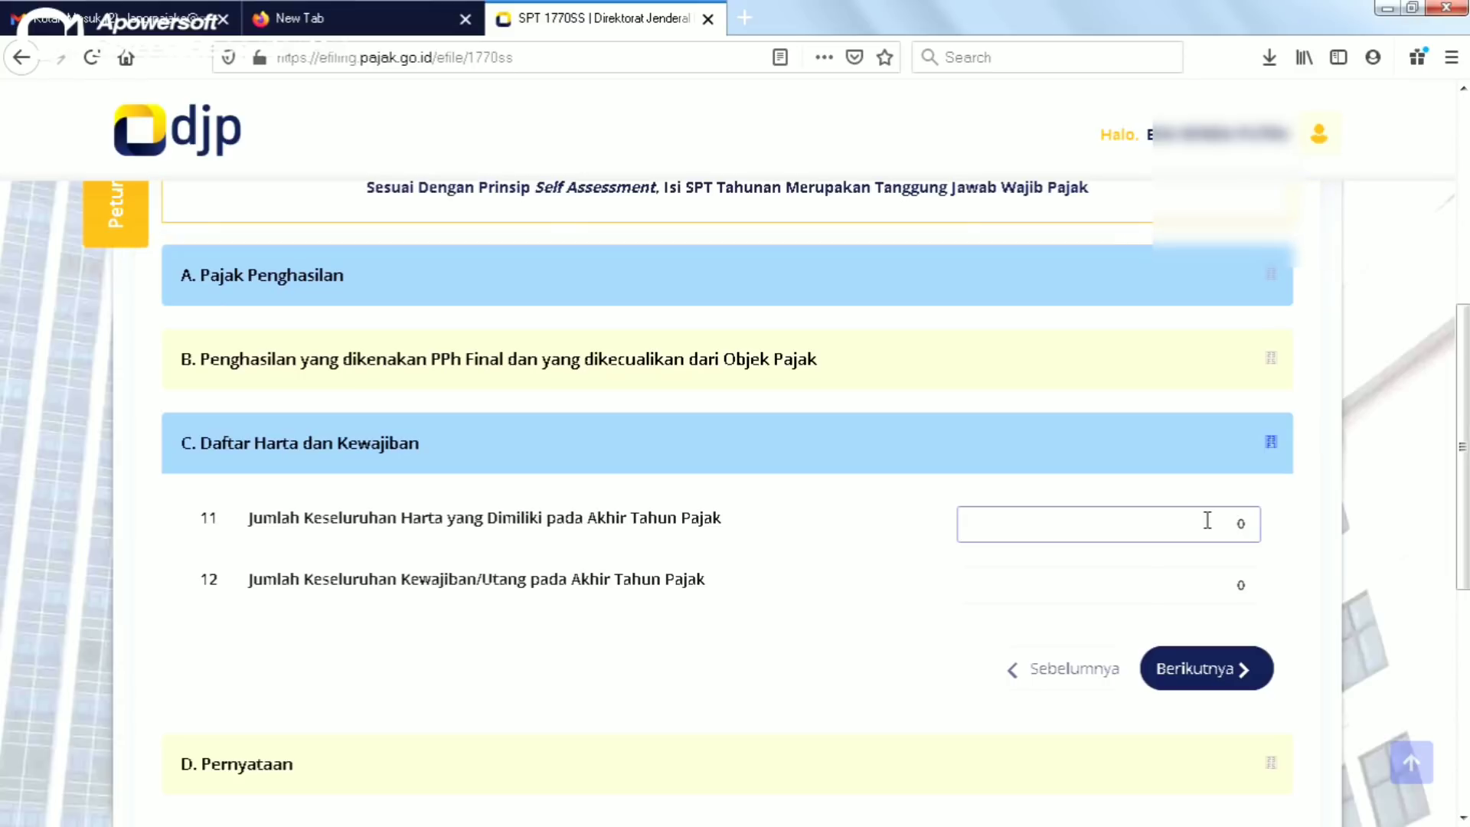
drag(1207, 520, 1277, 528)
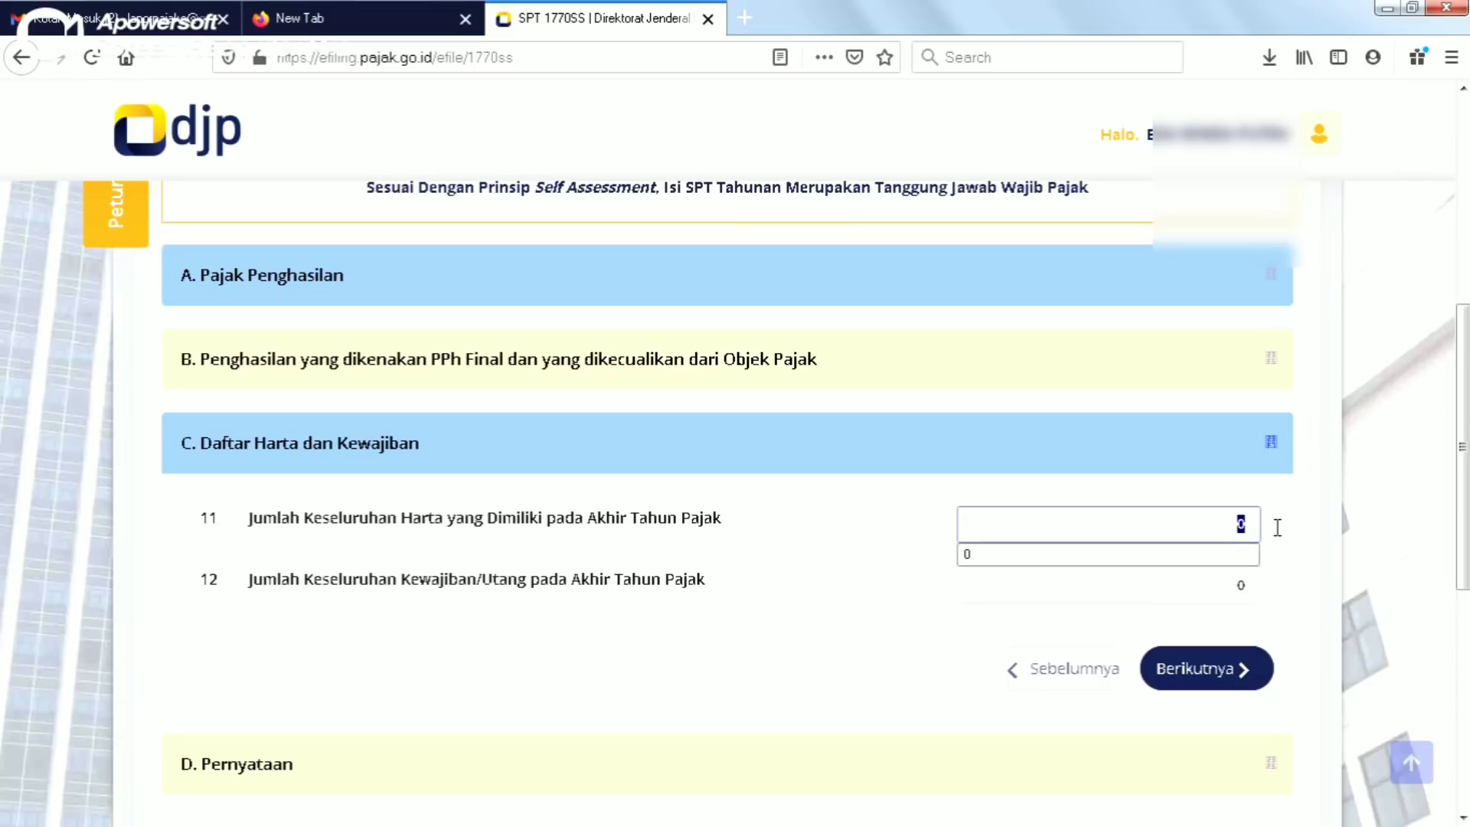
text(200.000.000)
click(1205, 587)
click(1146, 517)
click(1122, 519)
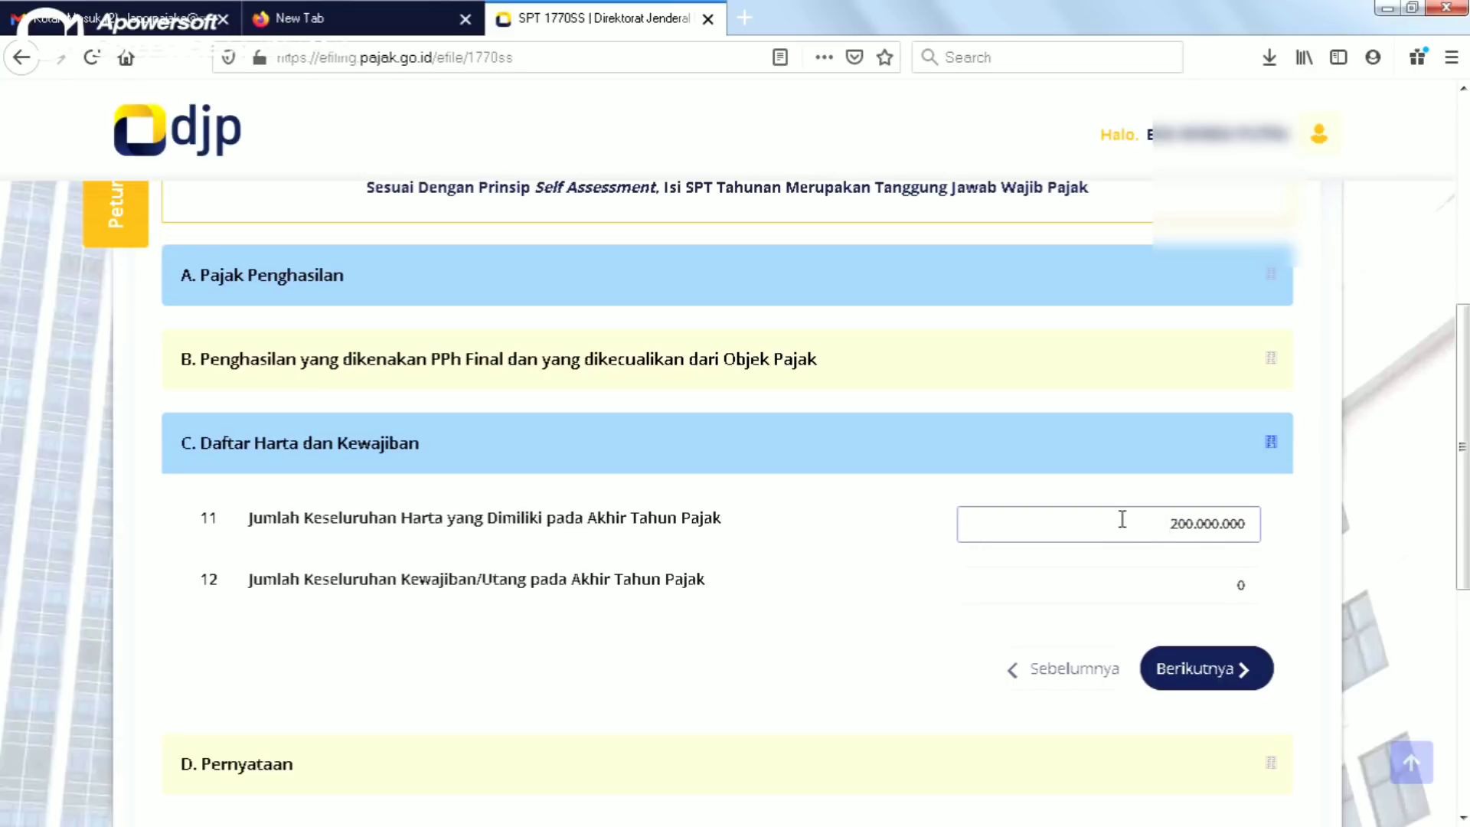
Step: Enter 100.000.000 as Jumlah Keseluruhan Kewajiban/Utang pada Akhir Tahun Pajak in section C
click(1115, 592)
double_click(1114, 588)
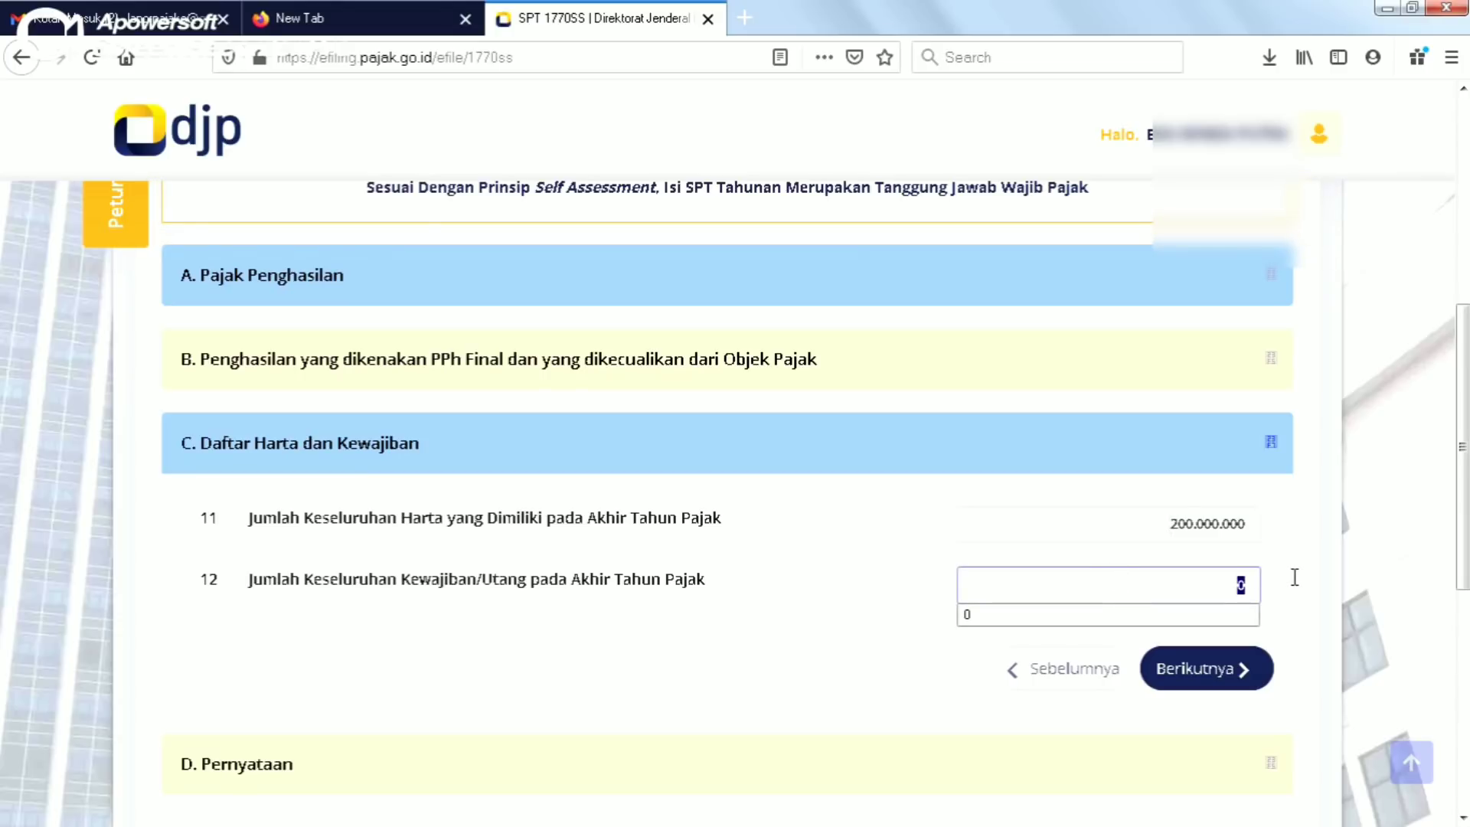
text(100.000.000)
click(1136, 528)
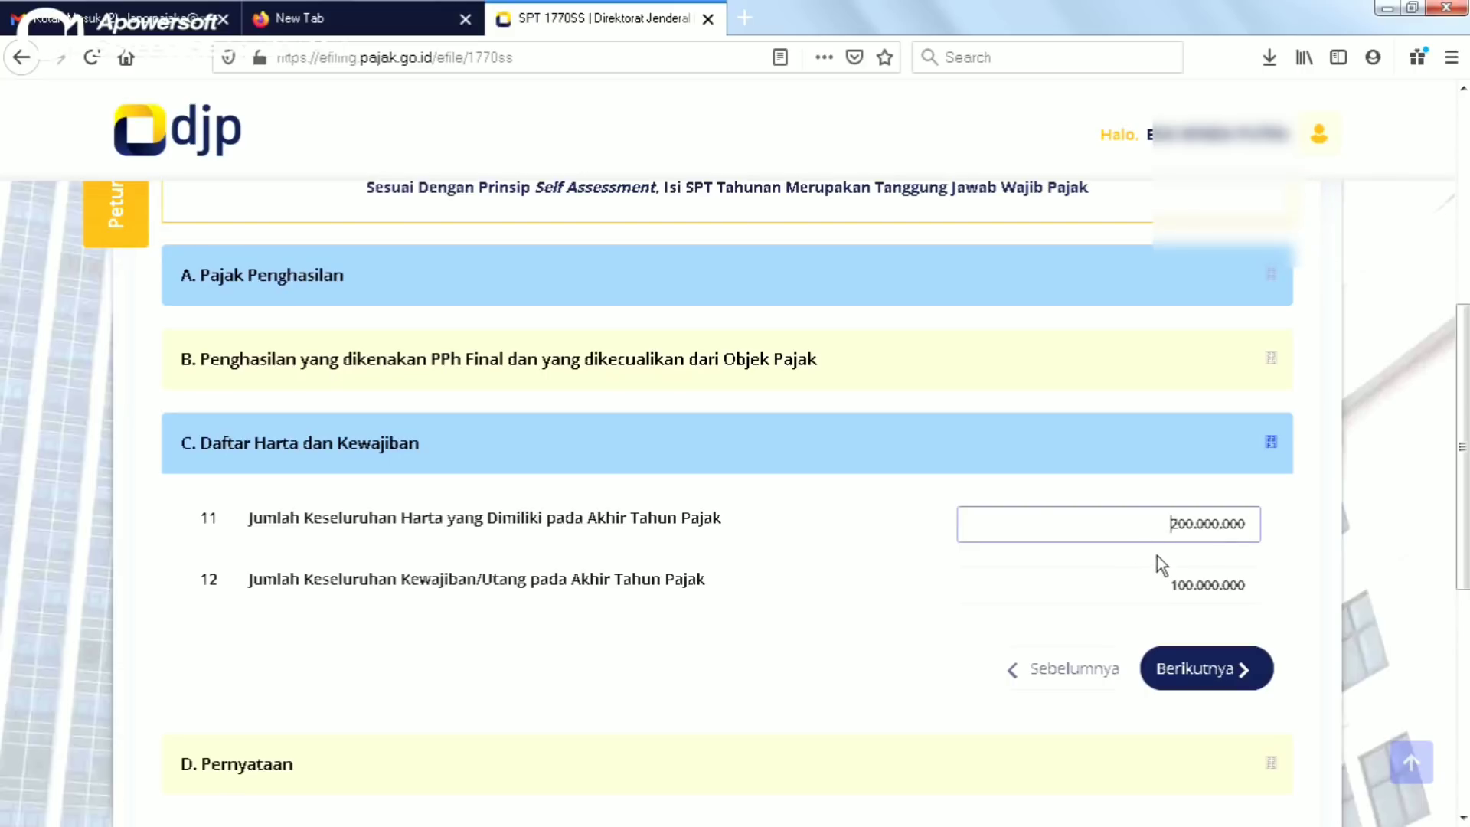
Step: Review the total assets and total liabilities entered for the end of the tax year in section C
drag(1154, 527, 1269, 528)
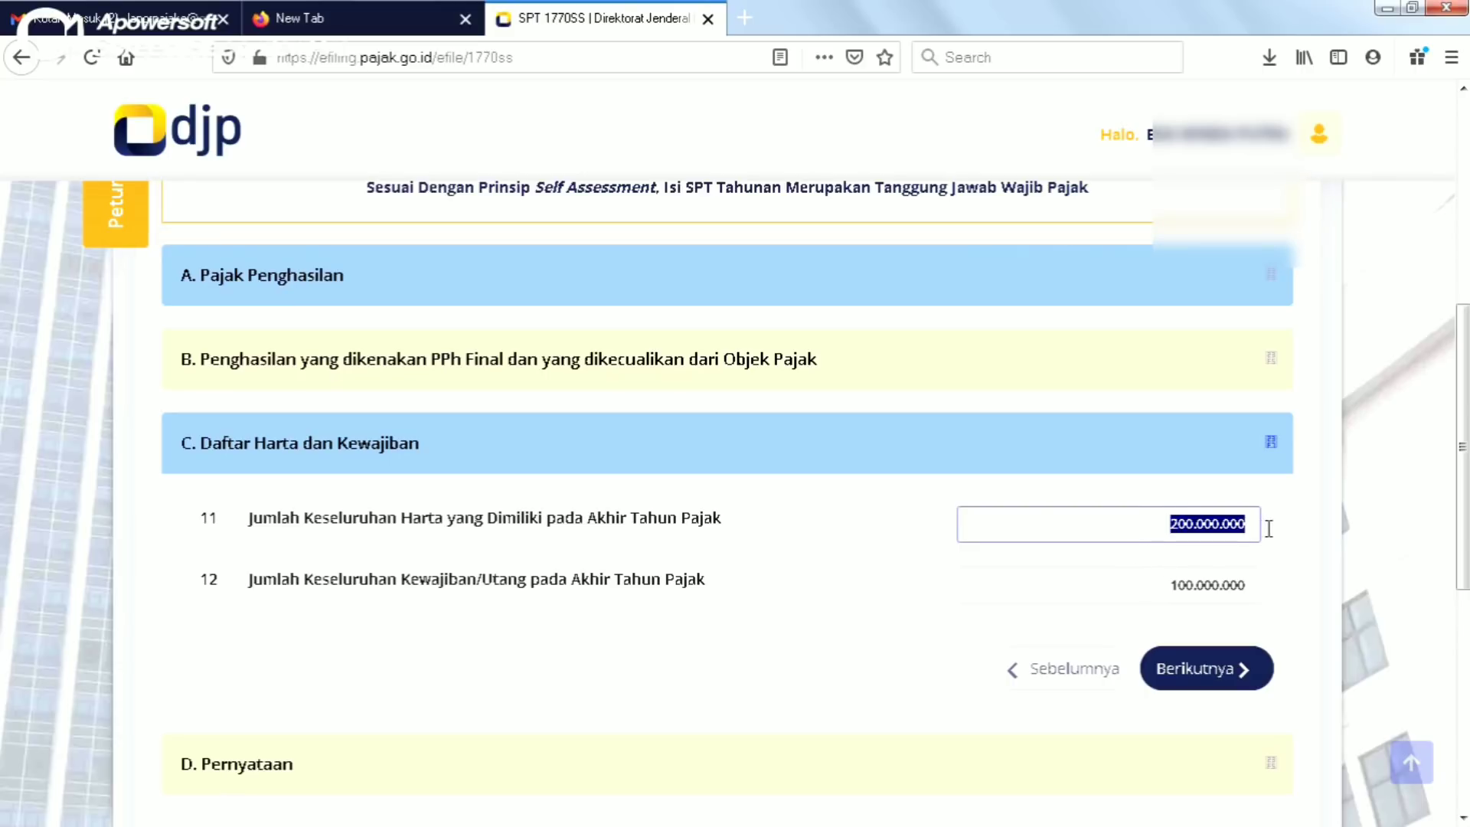
drag(1167, 578, 1315, 590)
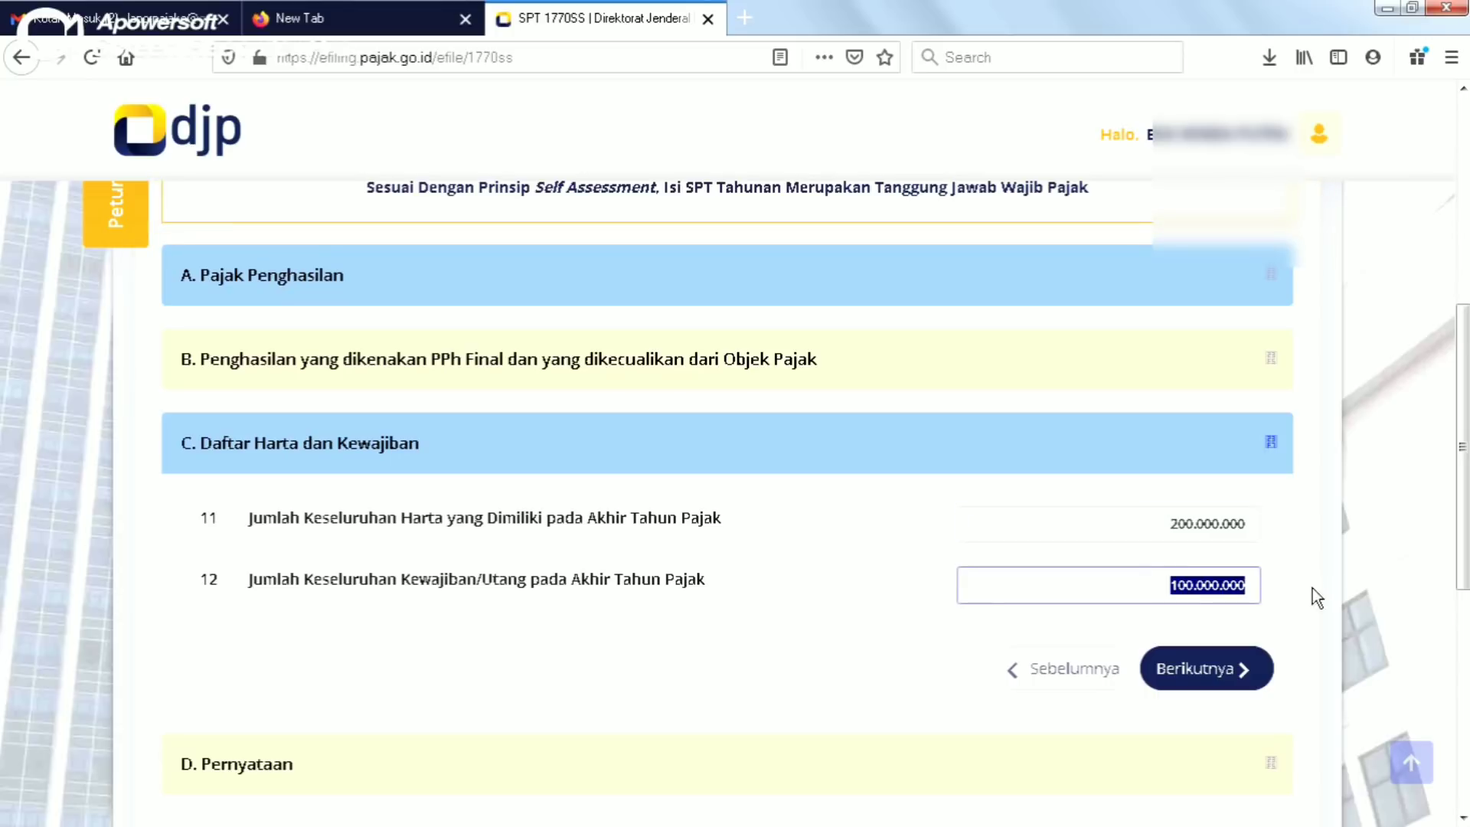
click(1140, 523)
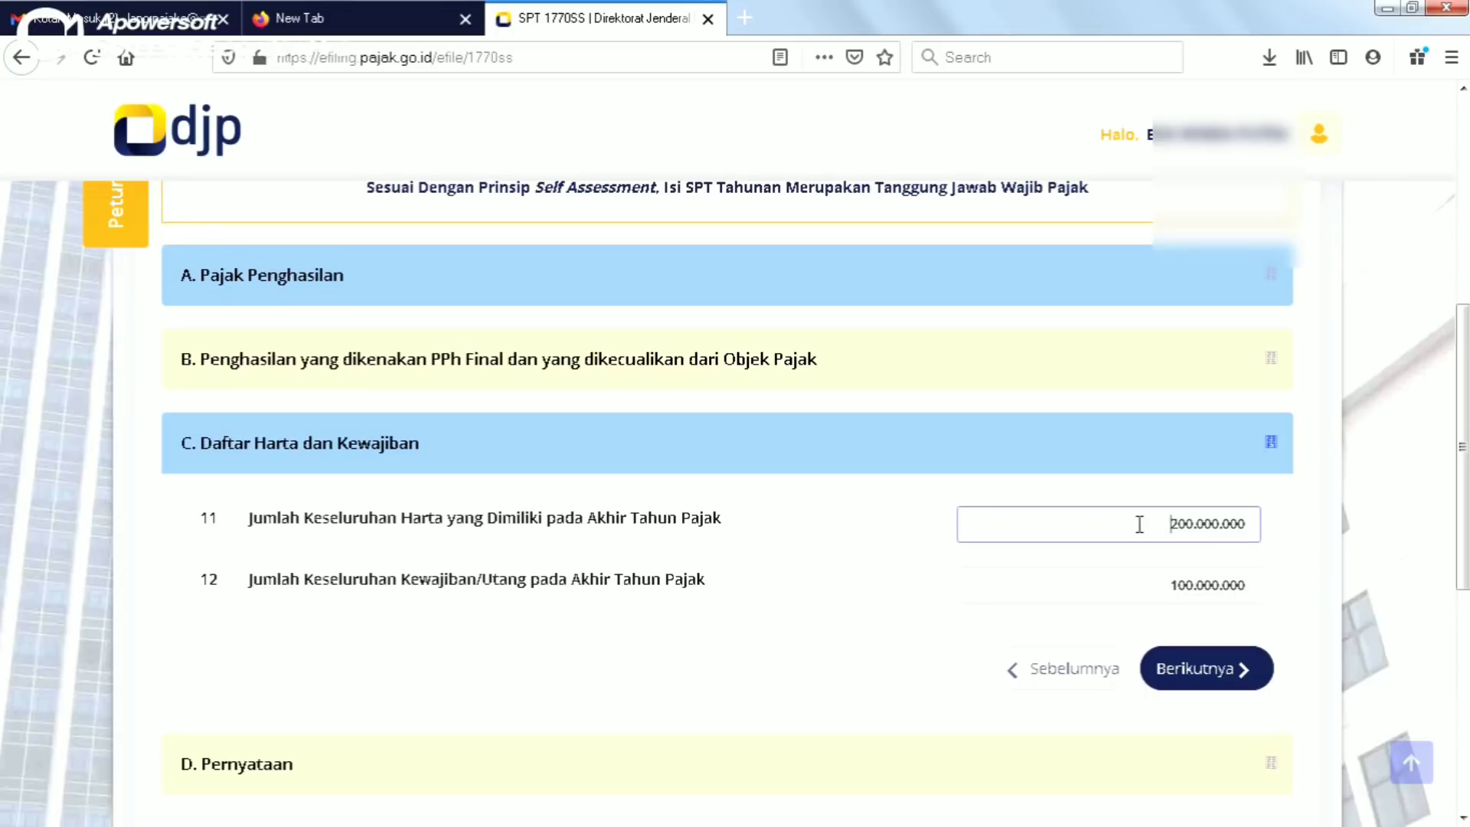
click(1158, 590)
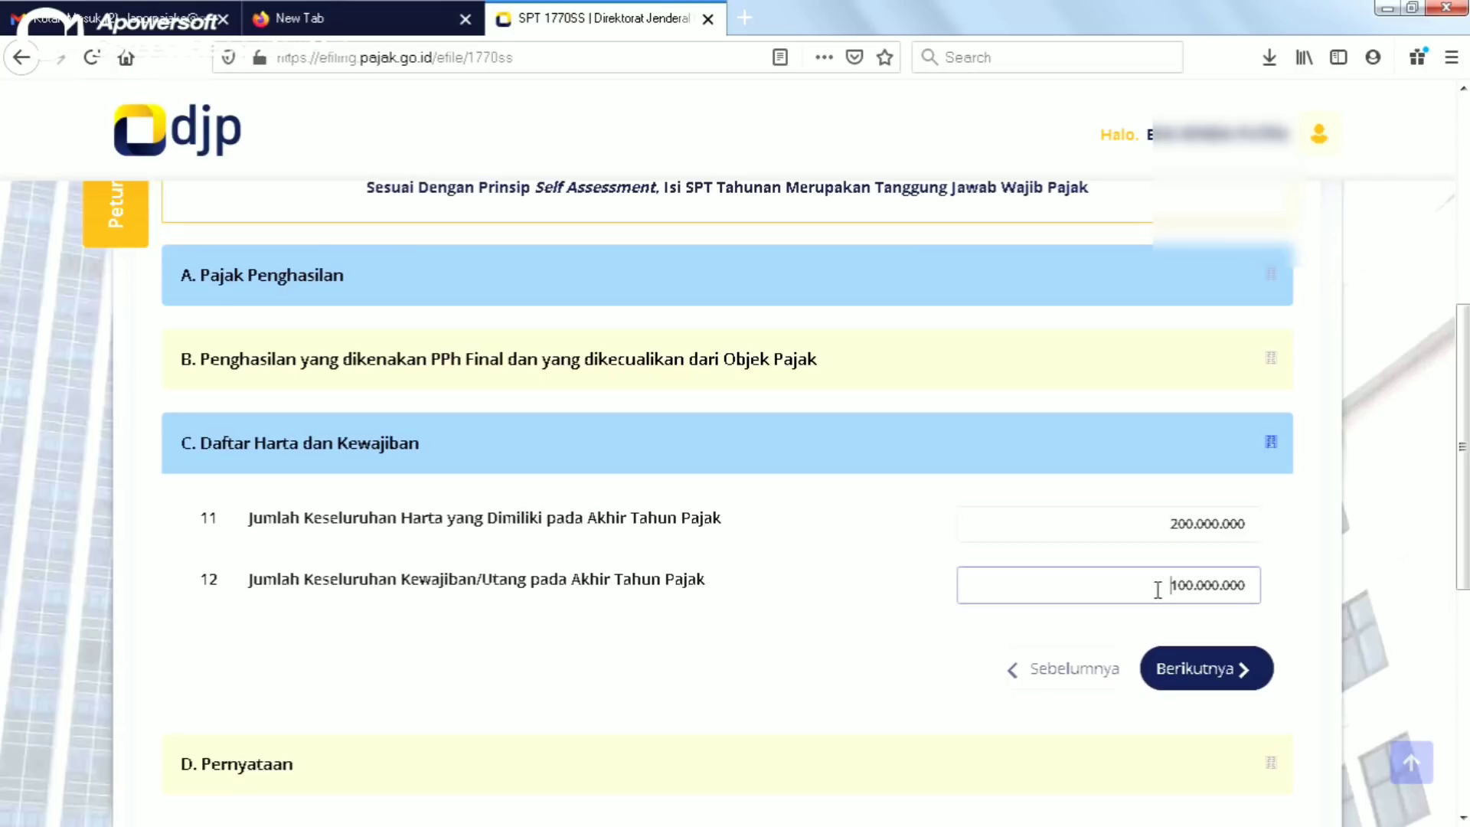
click(1154, 523)
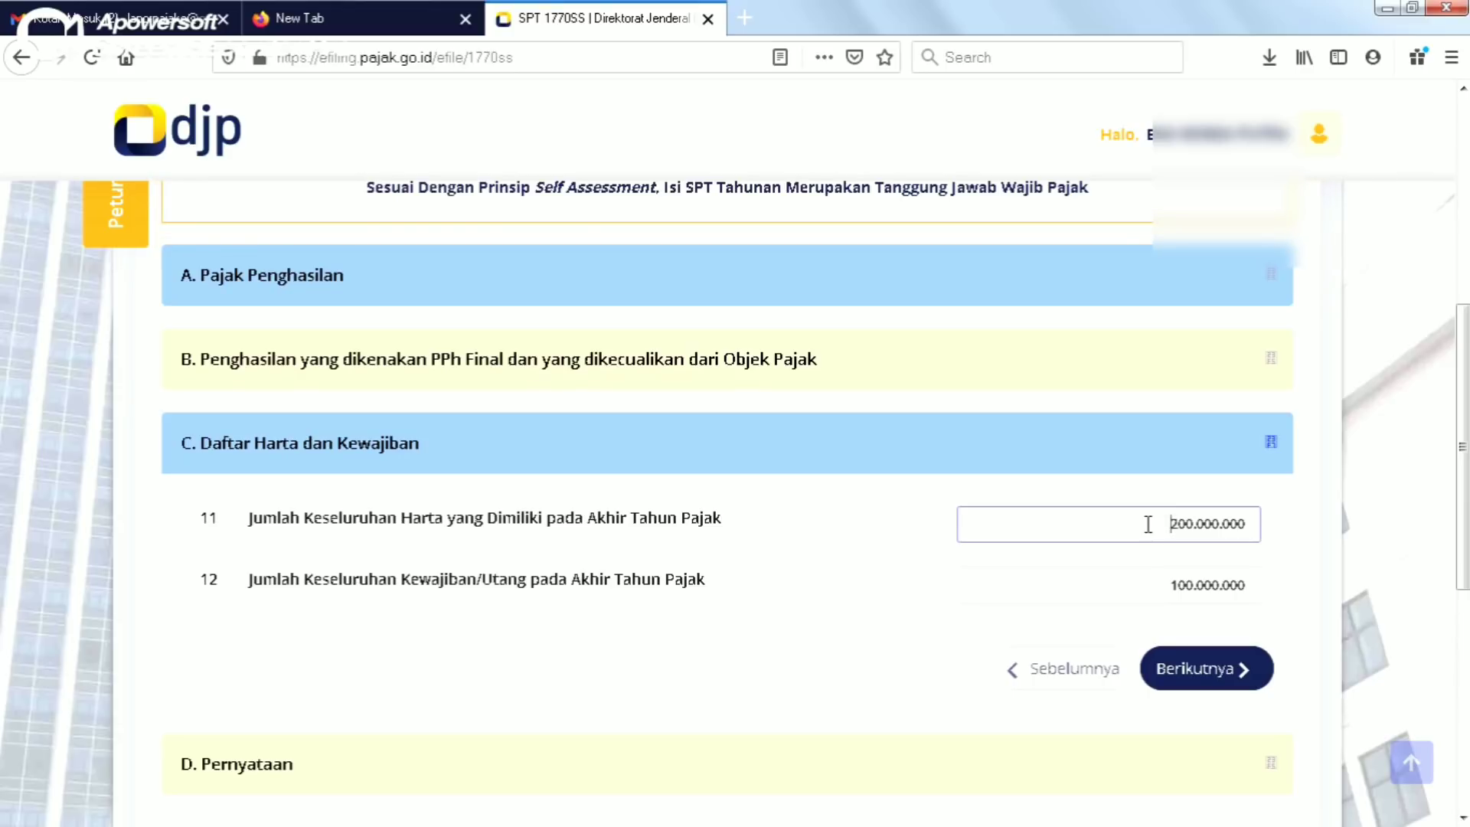
click(1144, 591)
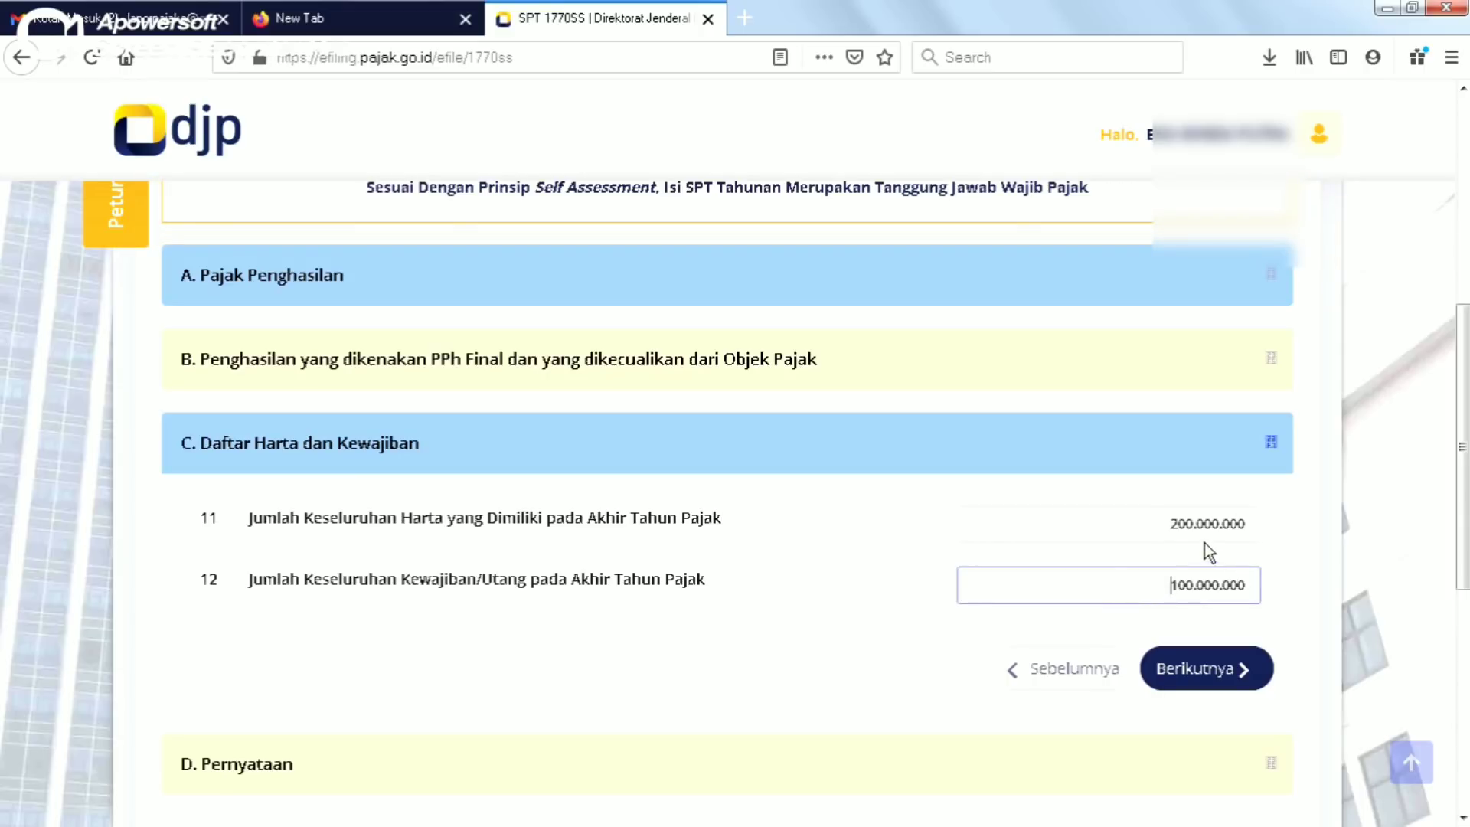
click(1157, 529)
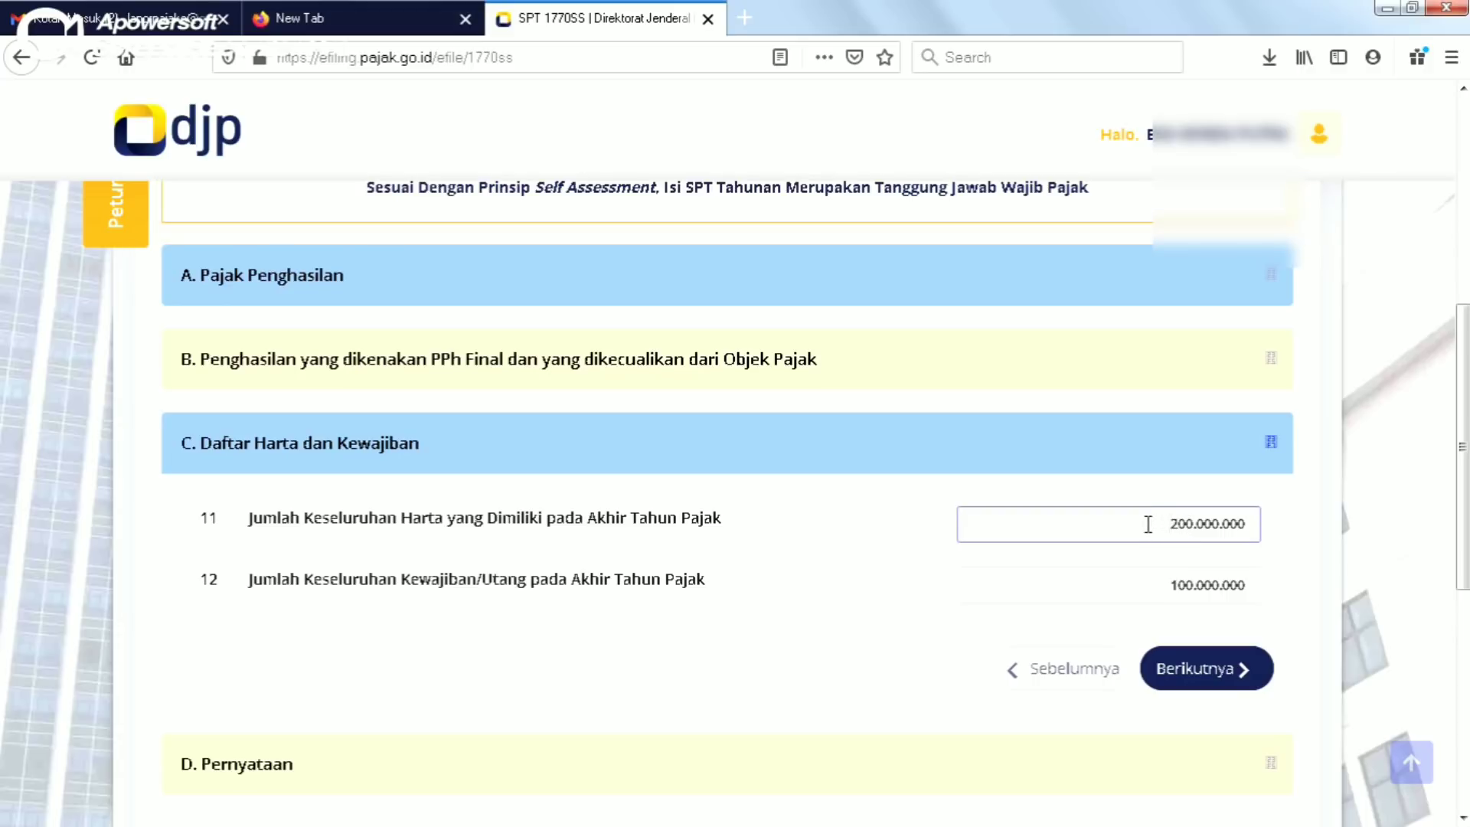
drag(1148, 524, 1309, 521)
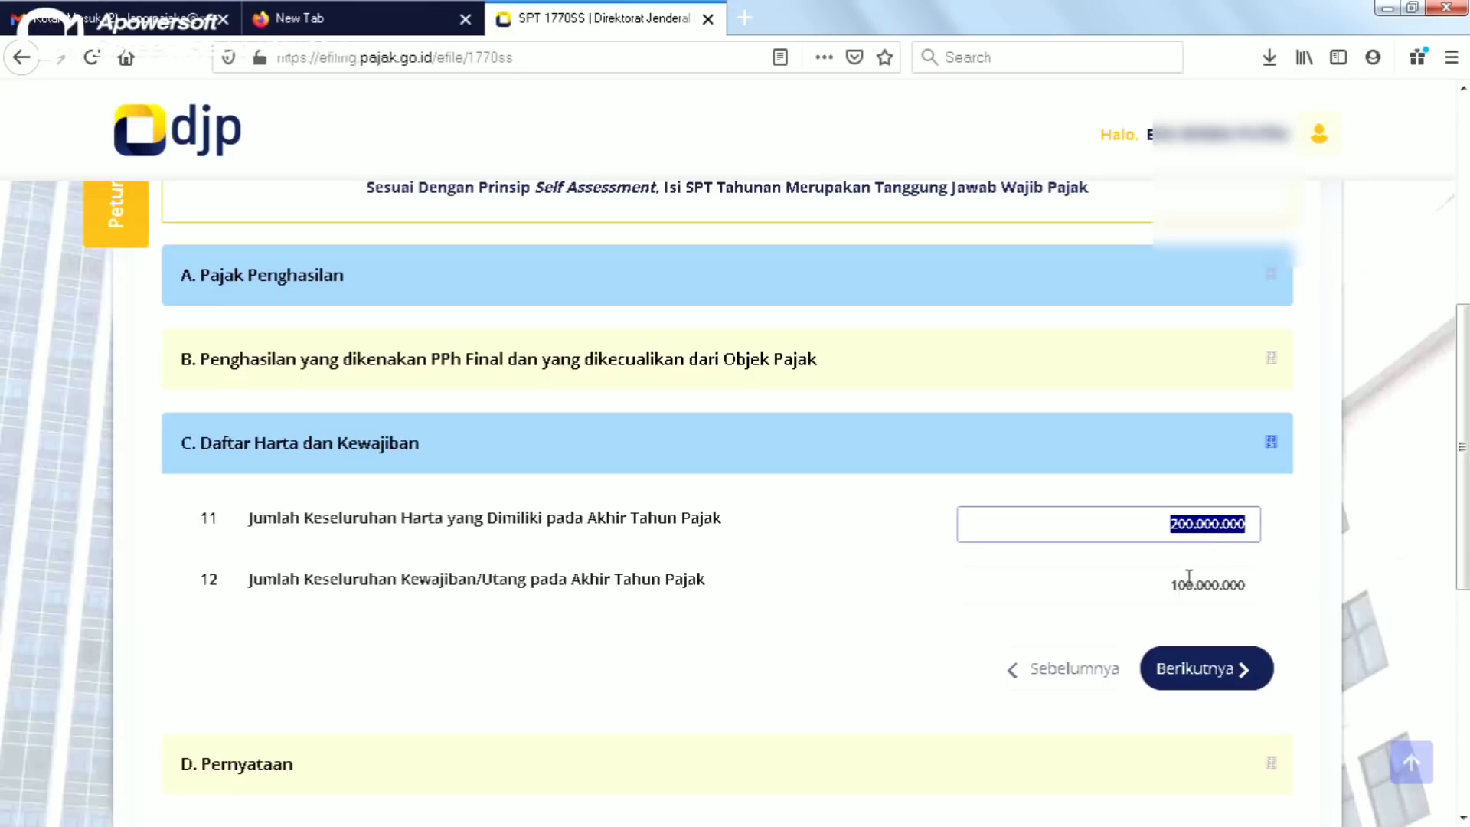
drag(1154, 587, 1291, 594)
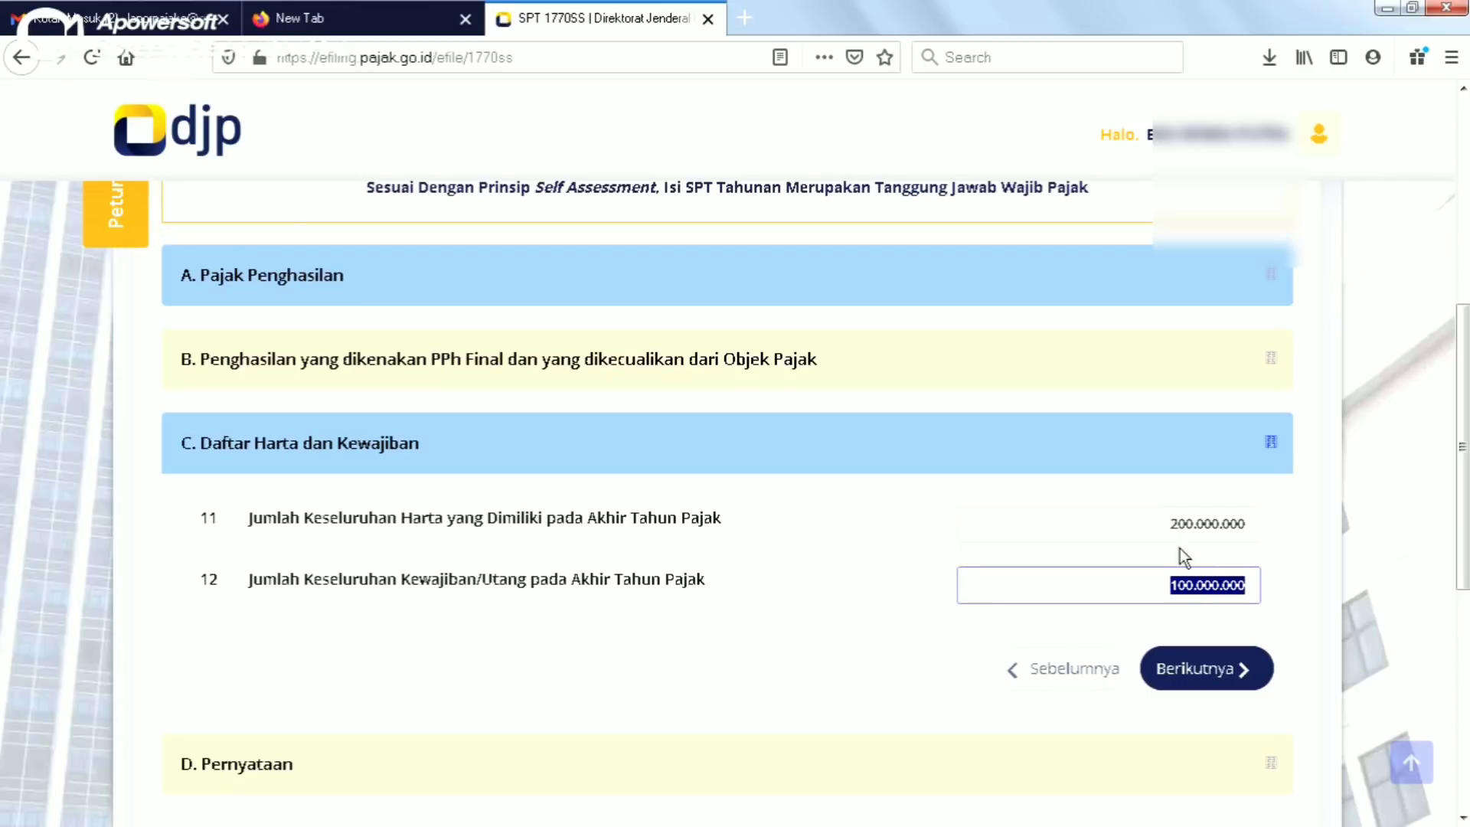
drag(1164, 525, 1319, 534)
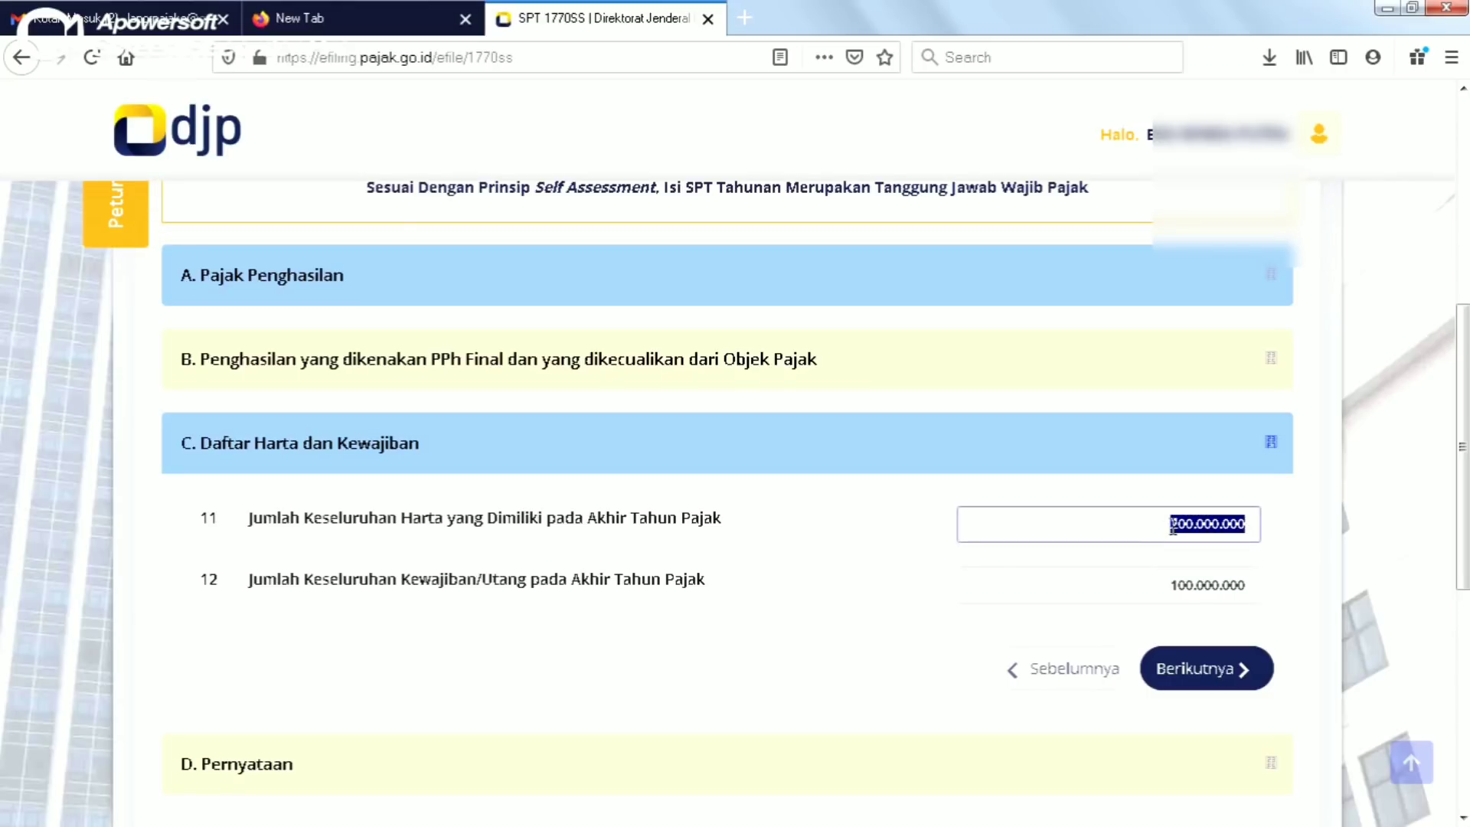
click(1141, 525)
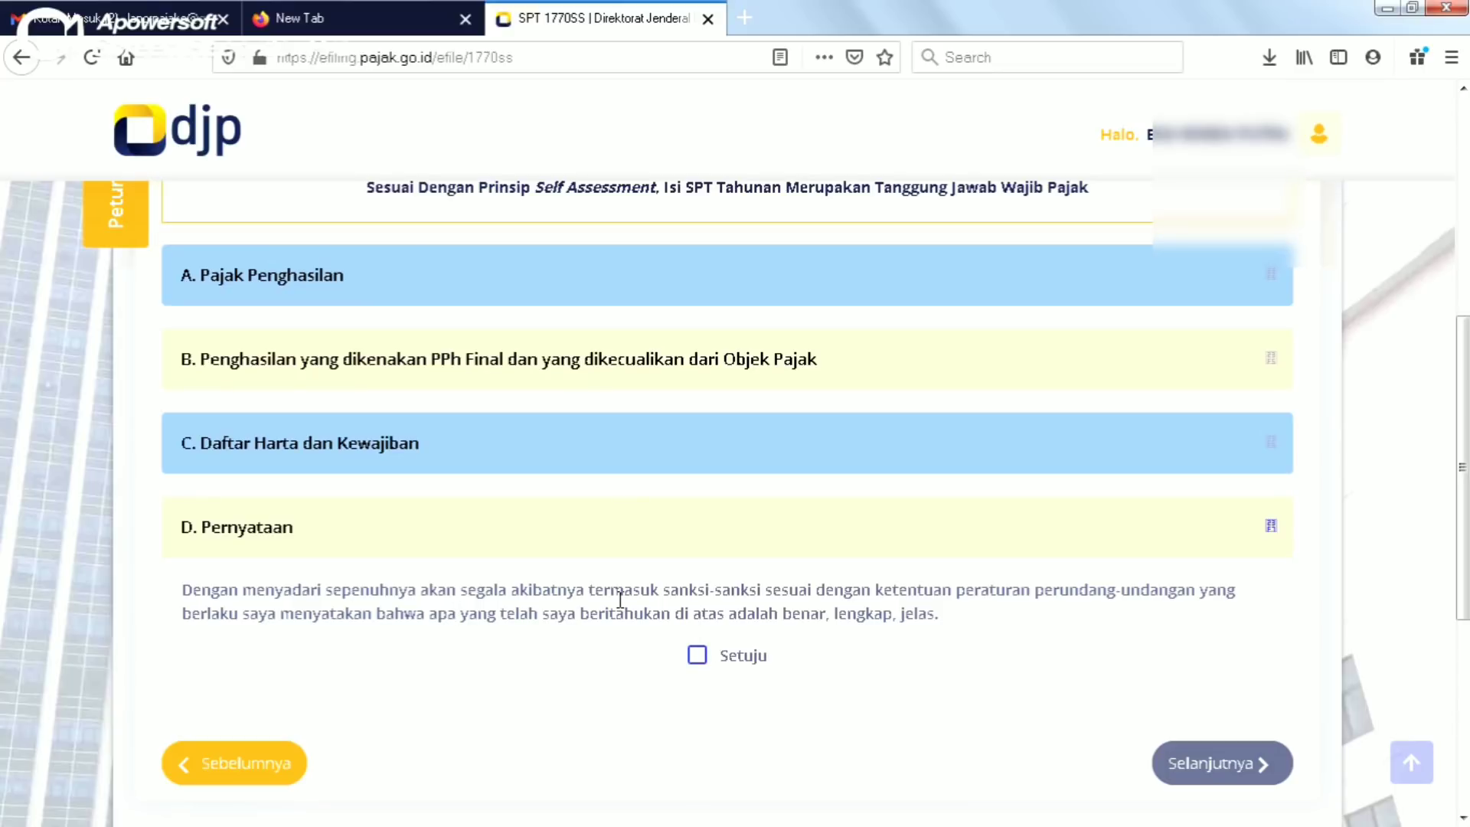
Step: Agree (Setuju) to the statement in section D and continue to the Kirim SPT page
click(697, 656)
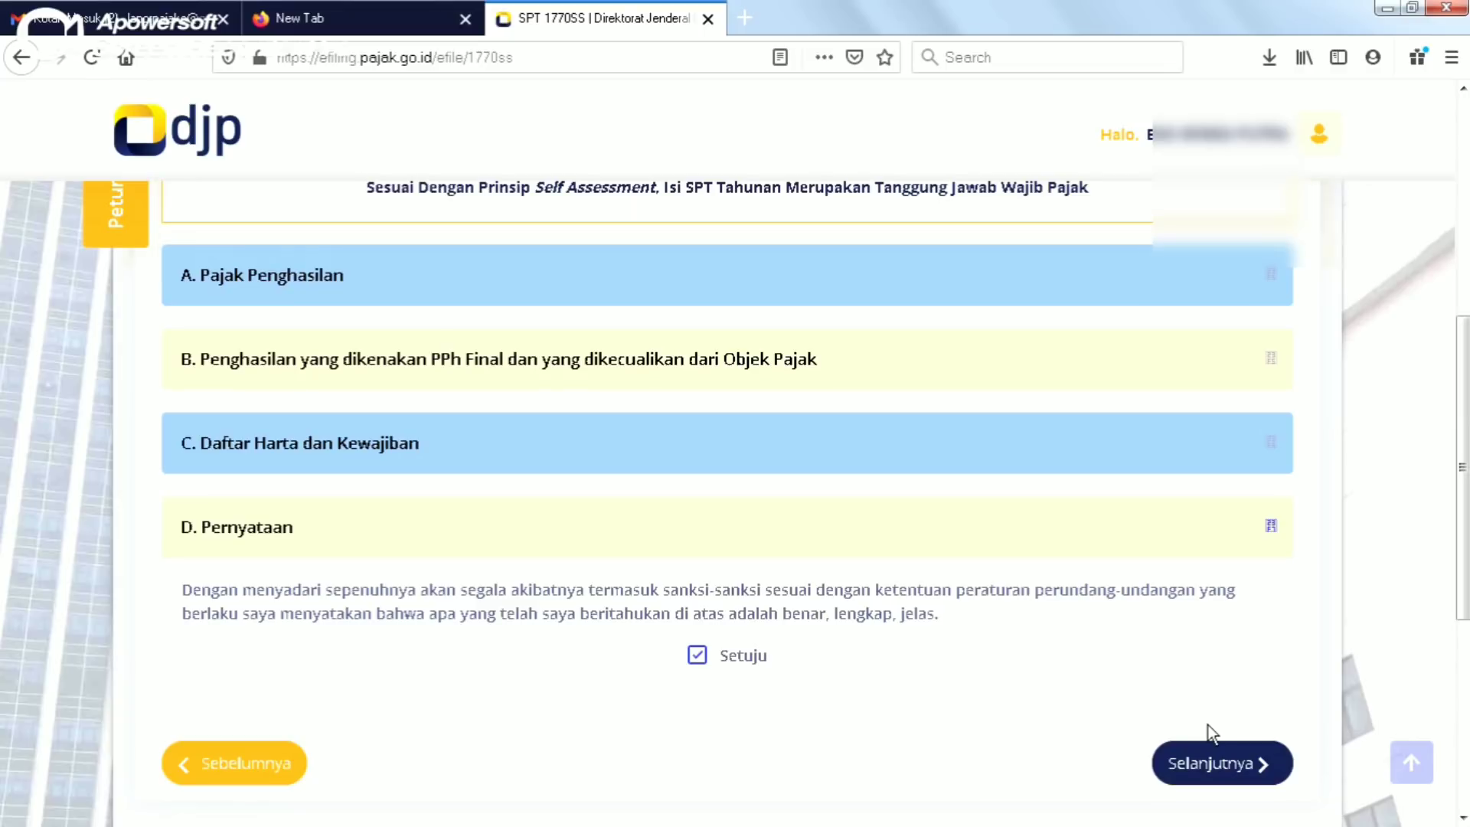
click(1219, 765)
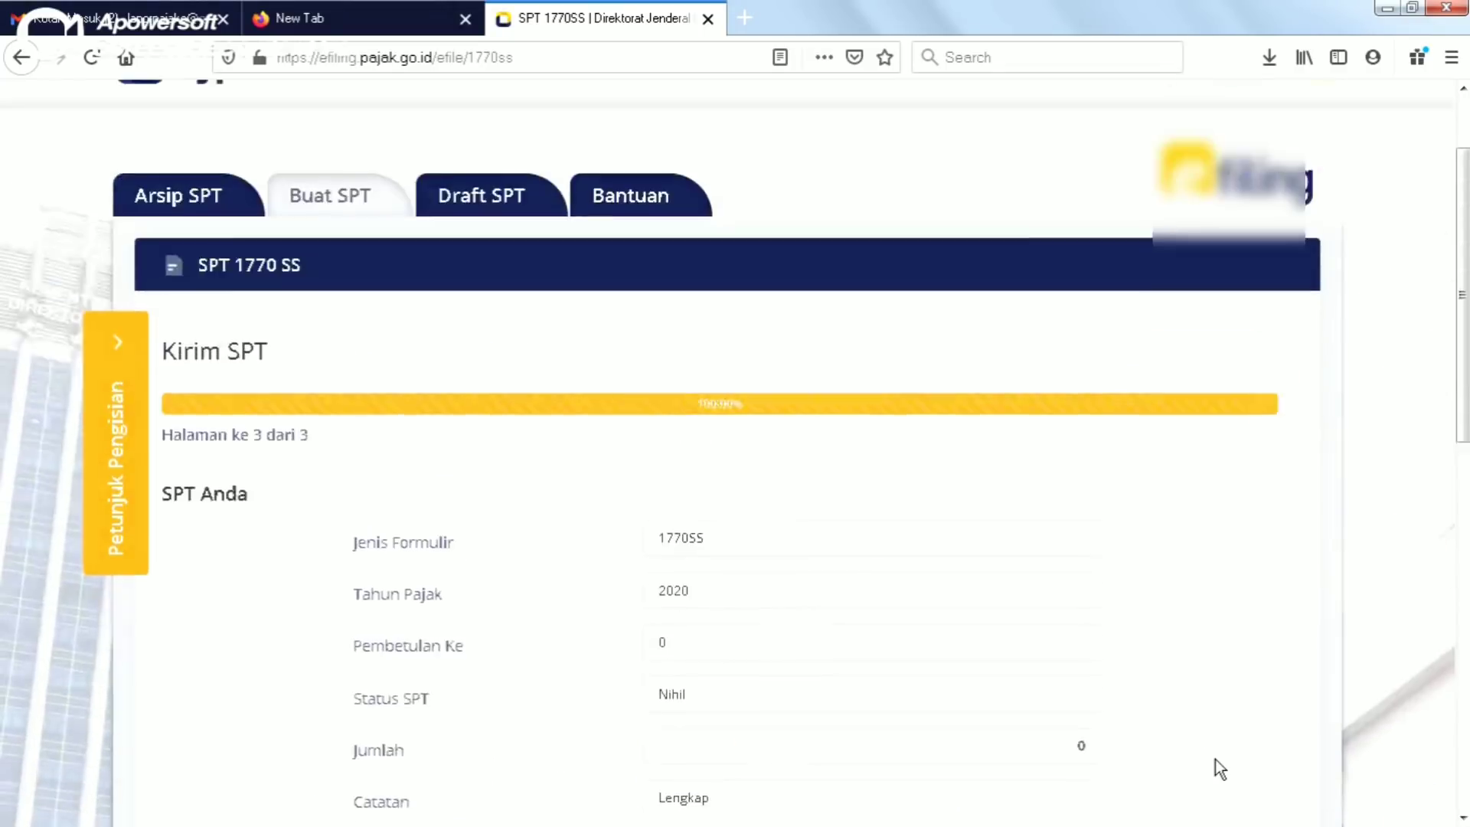
Step: Review the SPT Anda summary, checking the form type, tax year, correction number, SPT status, amount and notes
drag(1463, 329, 1463, 470)
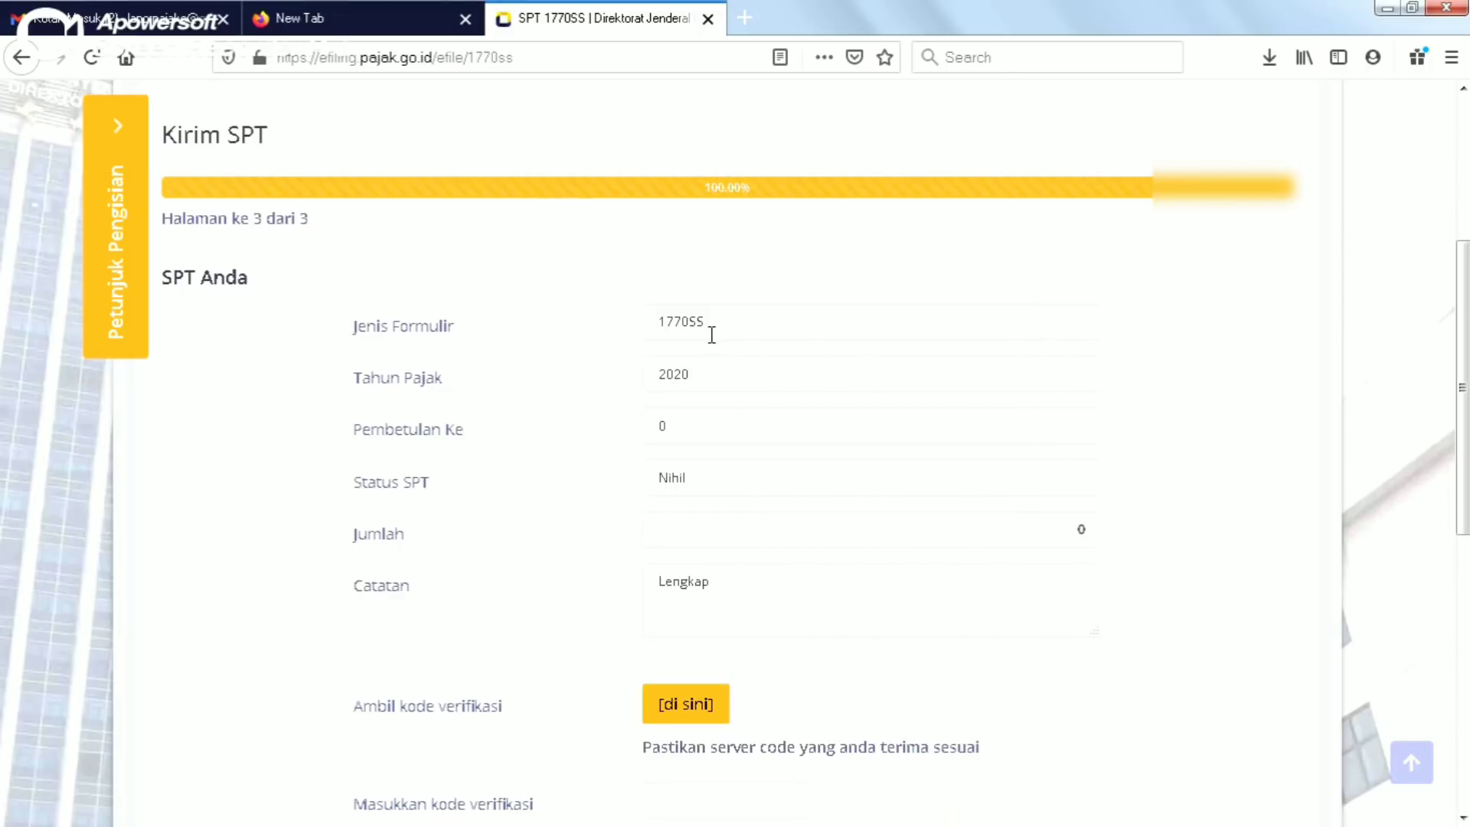
drag(662, 375, 703, 381)
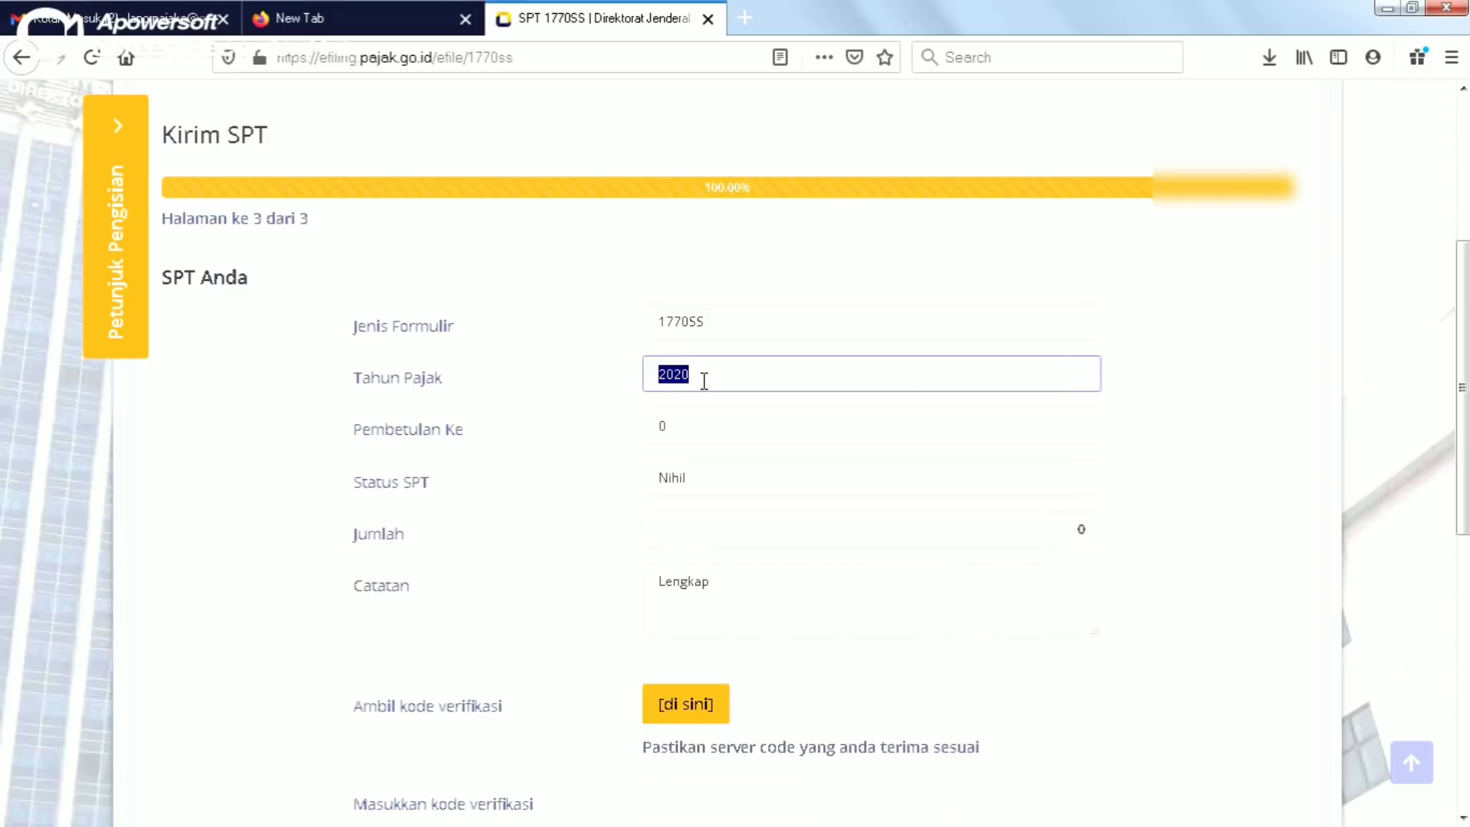
click(704, 380)
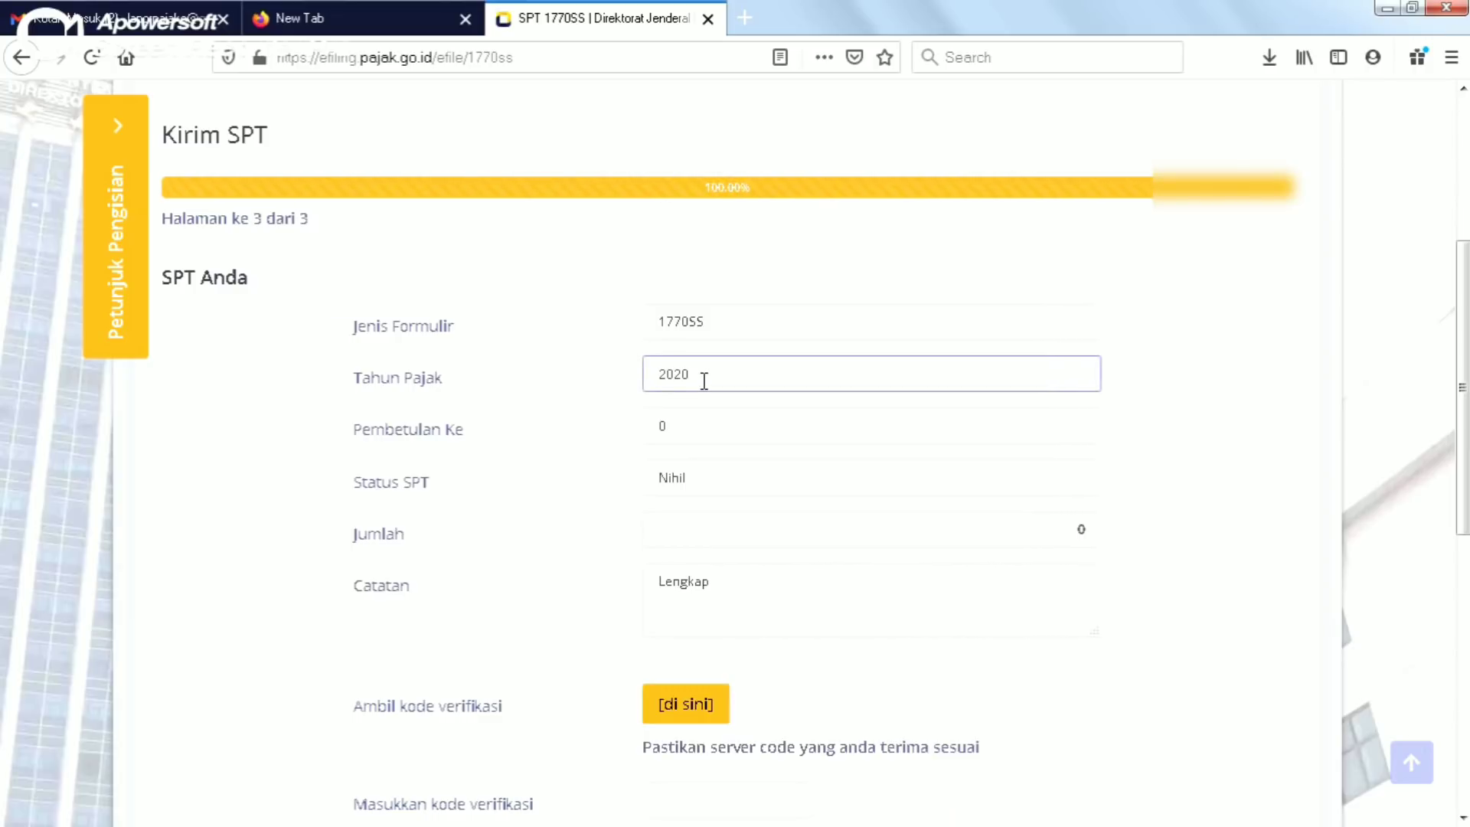
click(697, 432)
click(705, 482)
drag(705, 483, 623, 476)
click(735, 536)
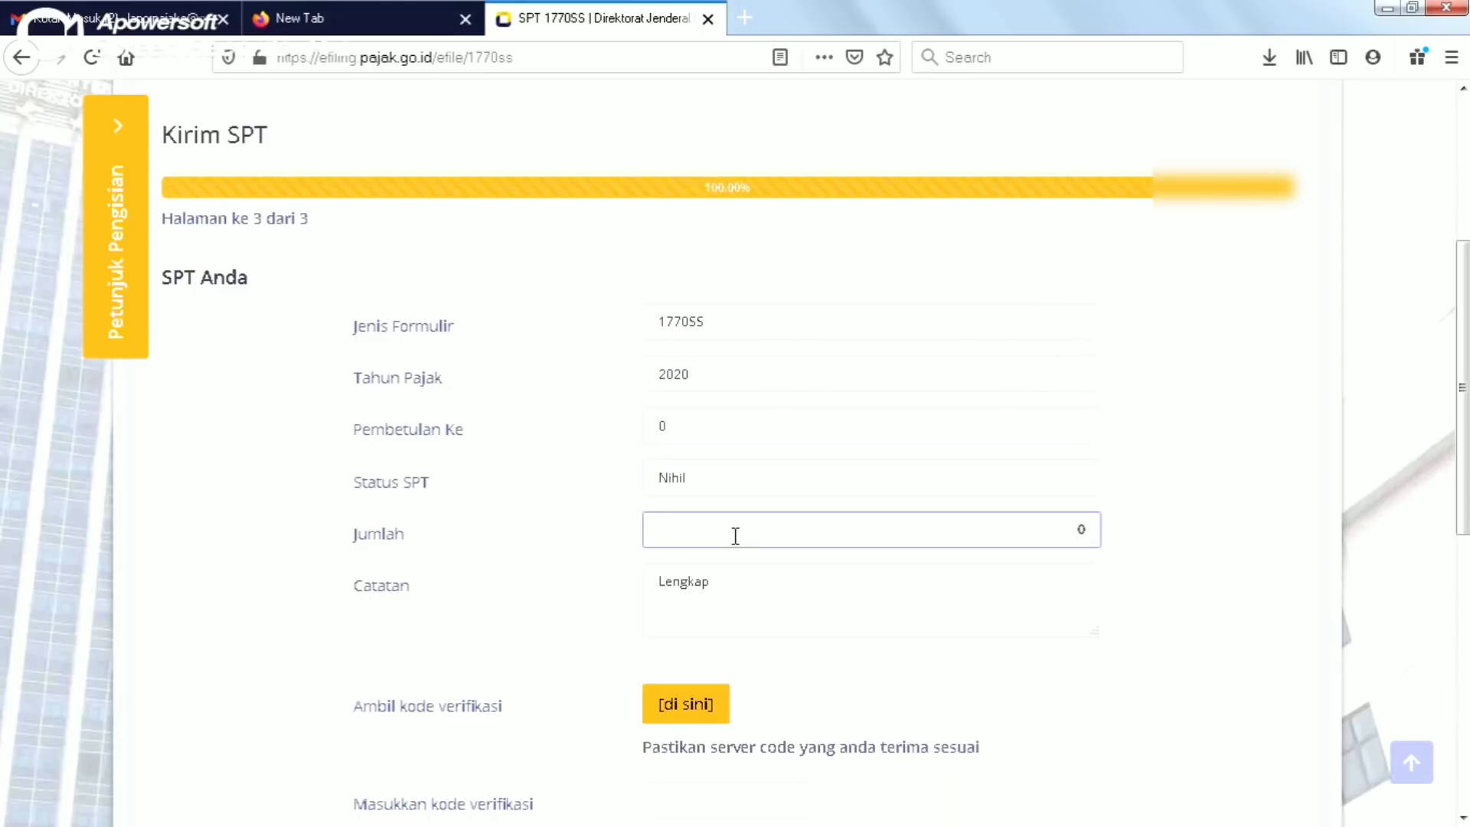
click(748, 601)
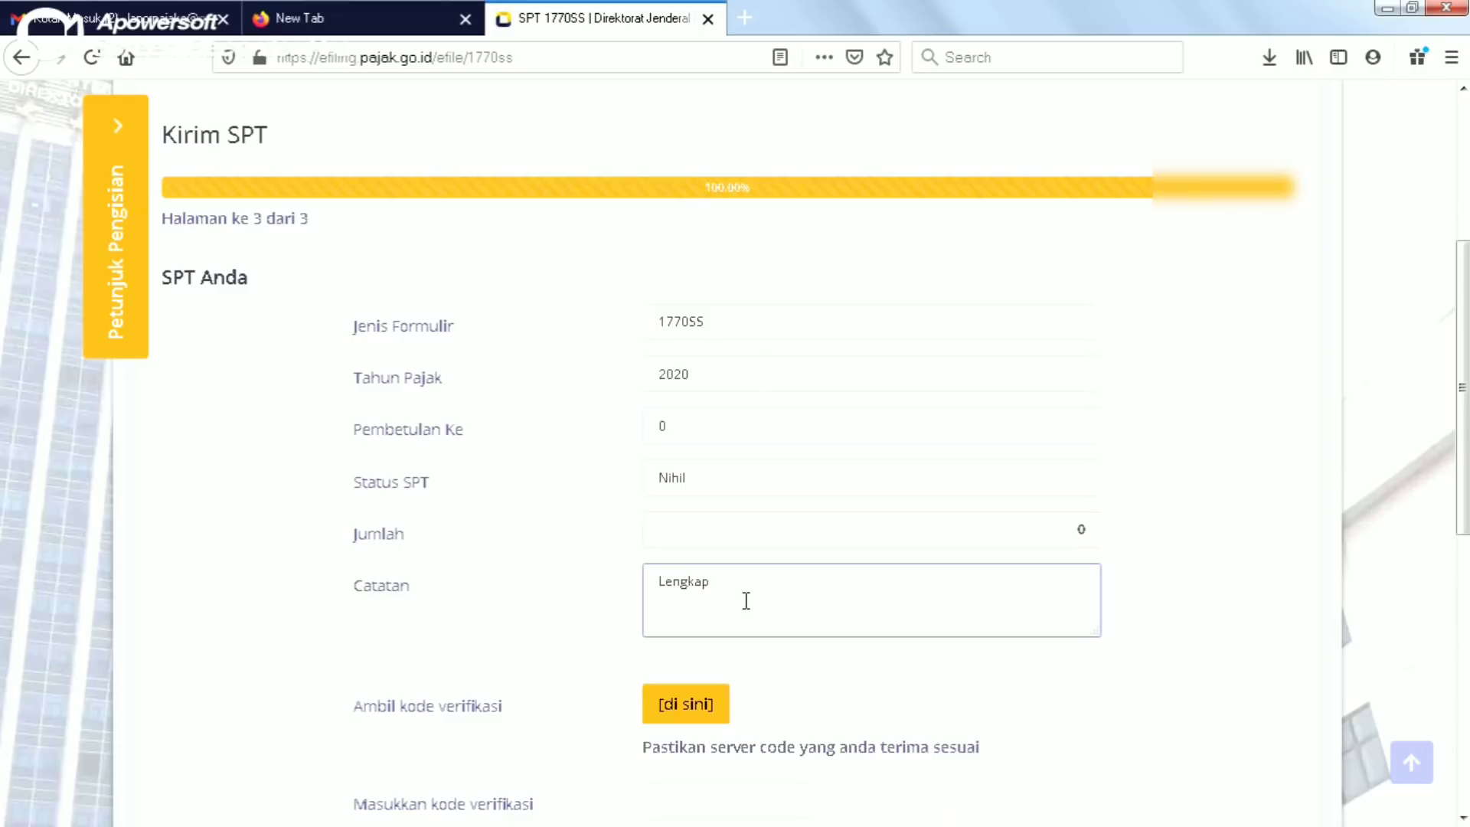
scroll(1466, 314, down, 3)
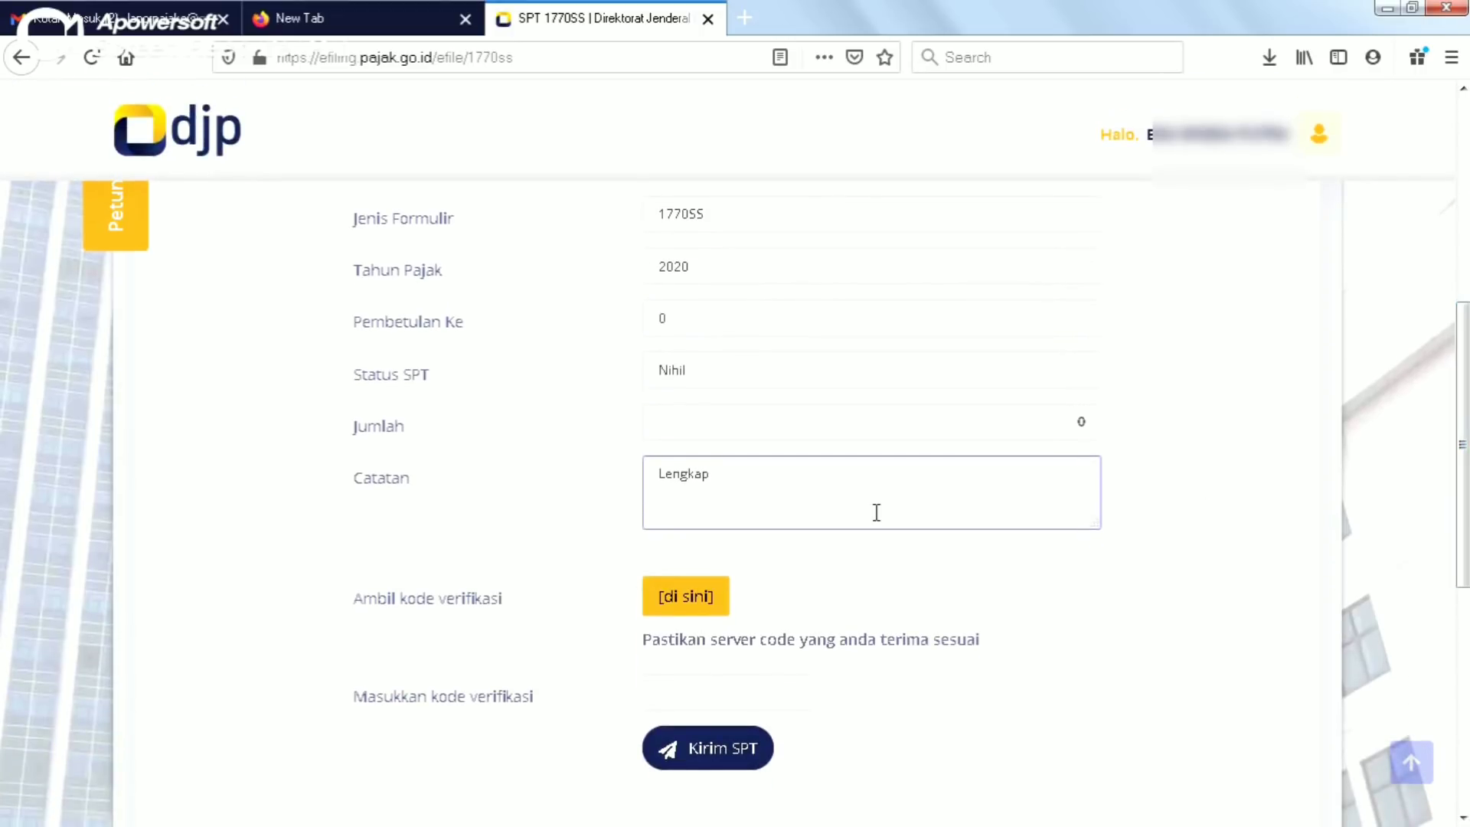
Step: Request the verification code with delivery by email and acknowledge the delivery message
click(685, 604)
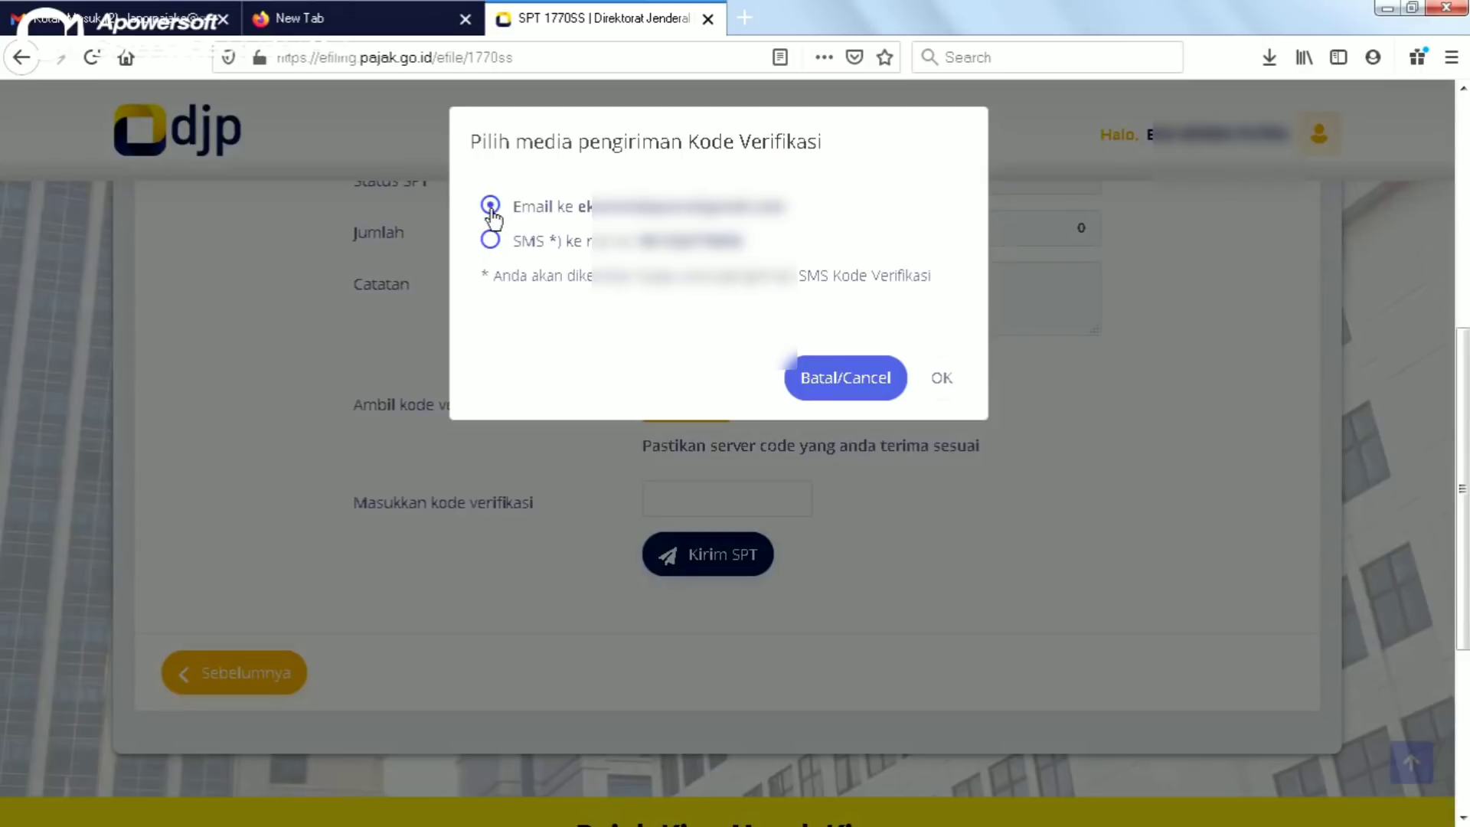
click(494, 247)
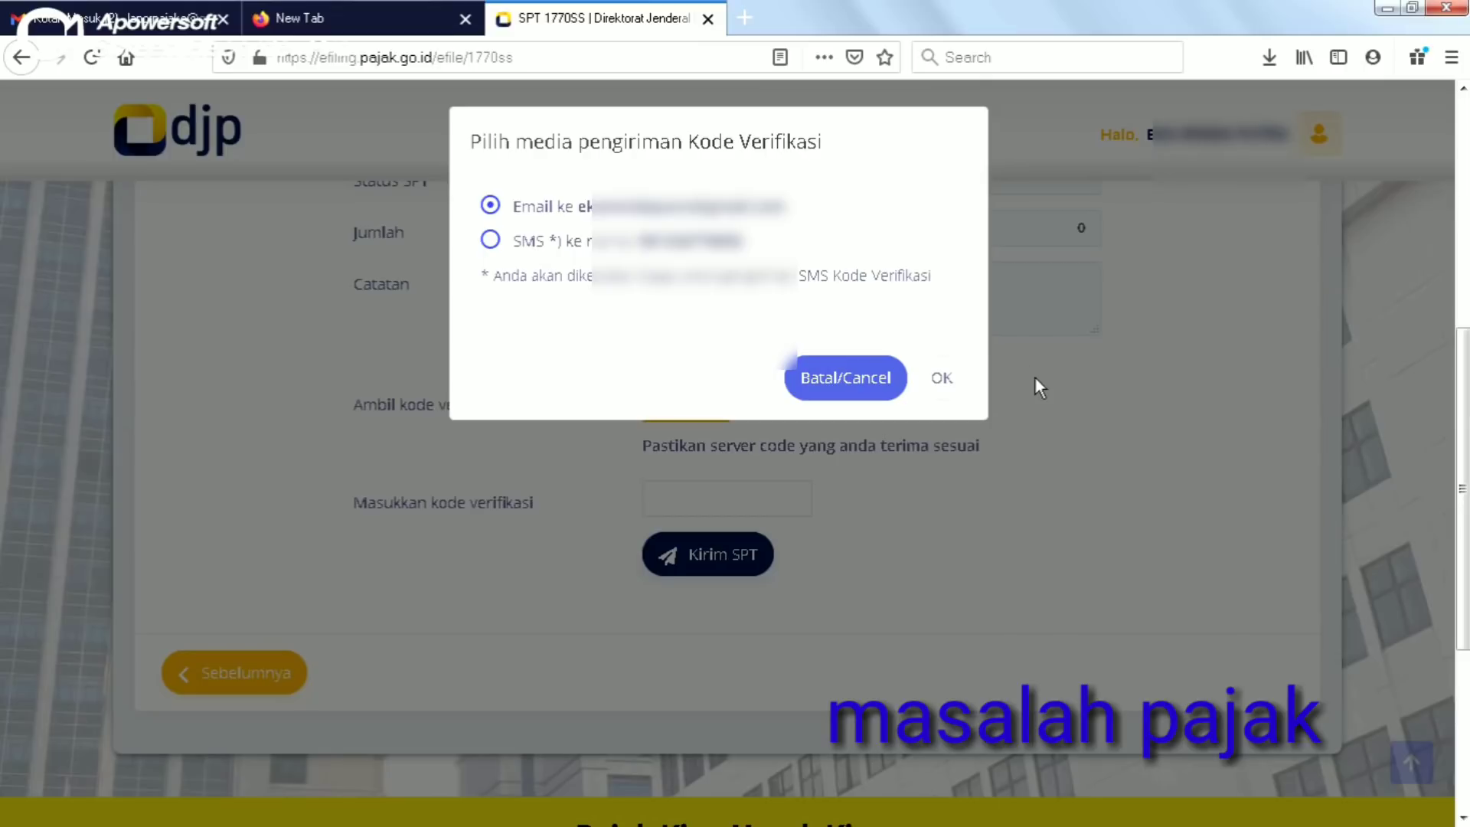
click(948, 385)
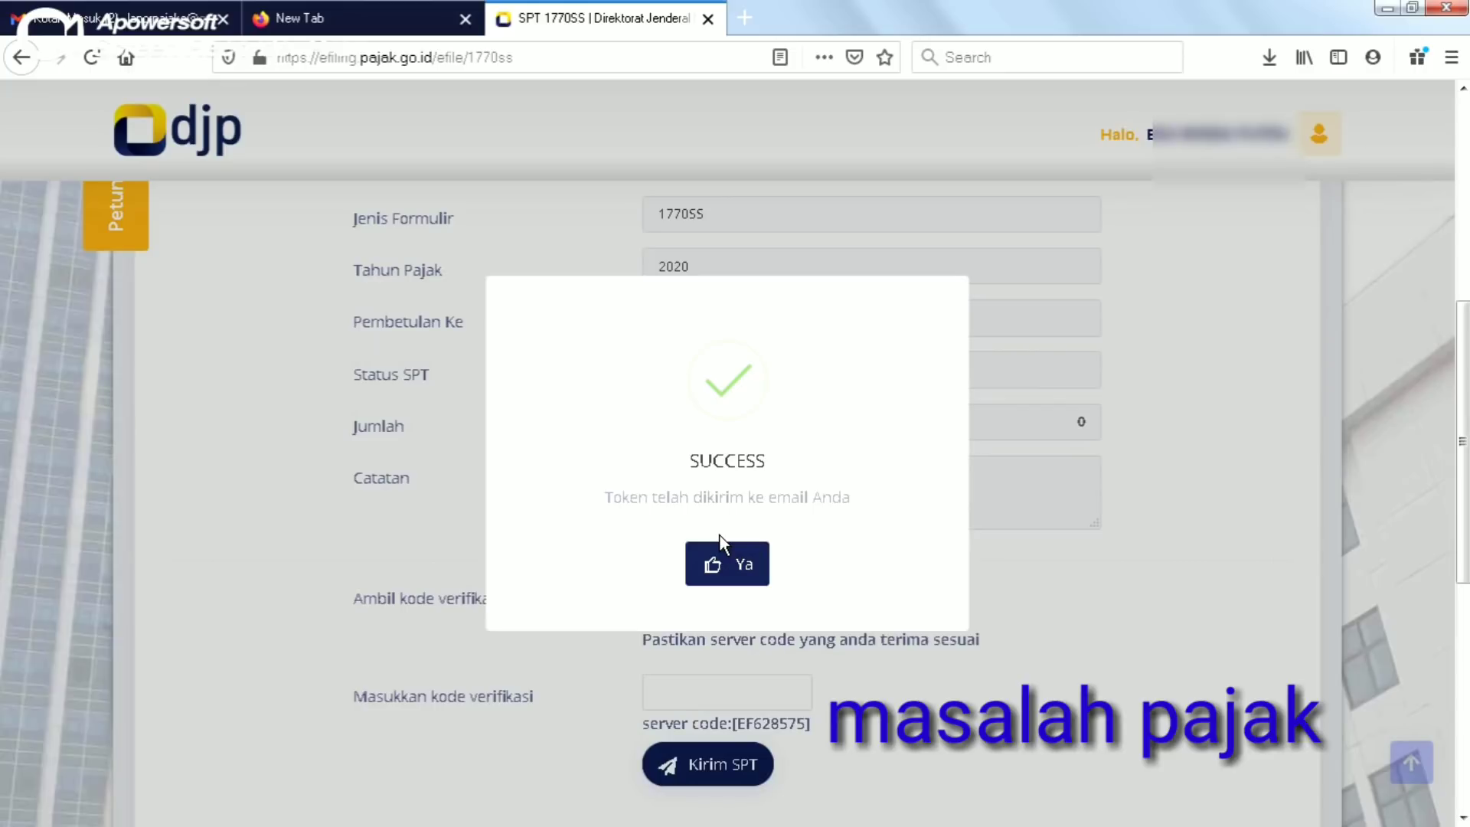
click(743, 568)
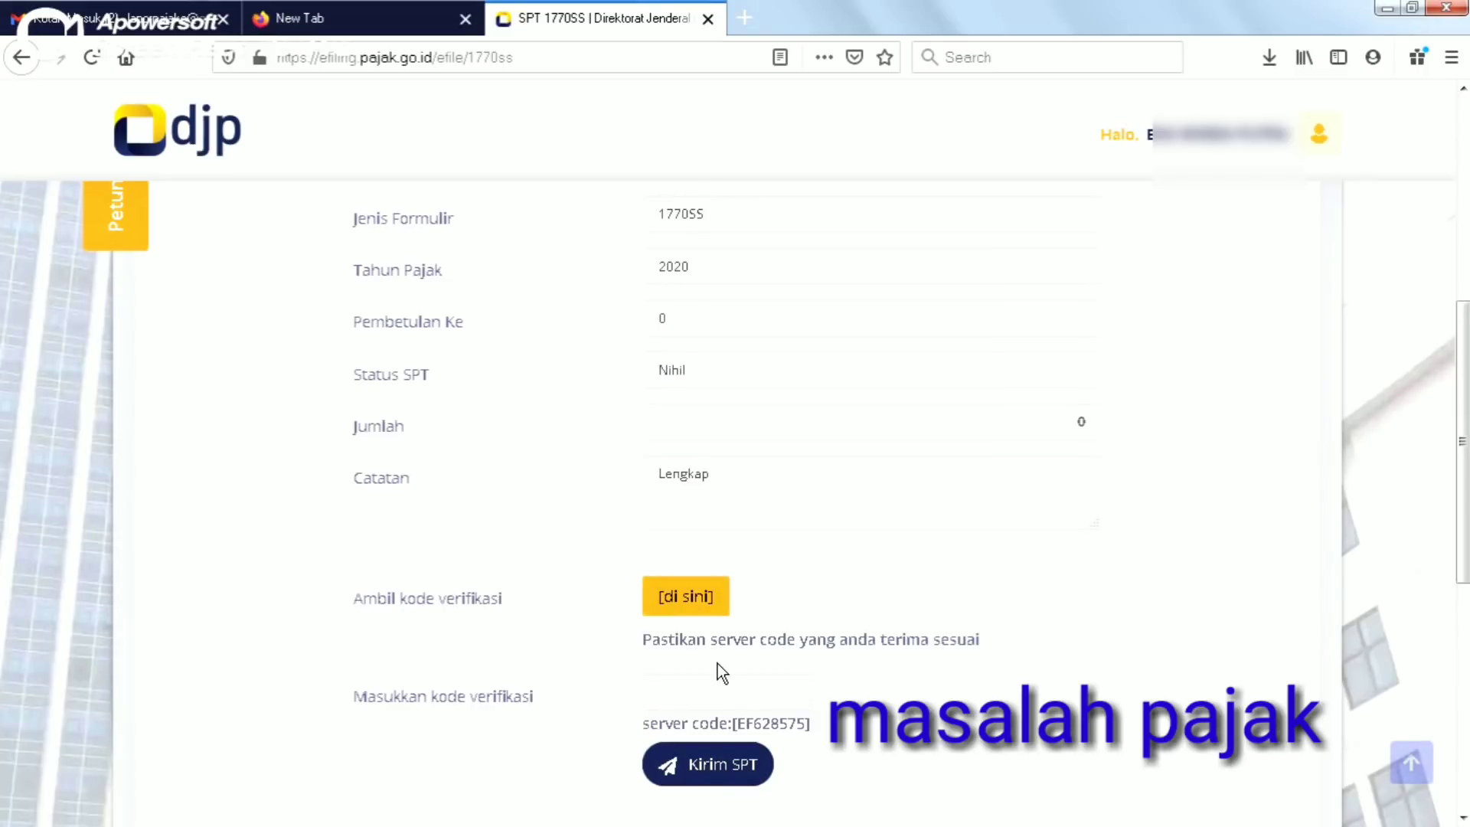
Step: Switch to Yahoo Mail, dismiss the theme chooser, and open the [e-Filing] Kode Verifikasi email to get the code
click(710, 690)
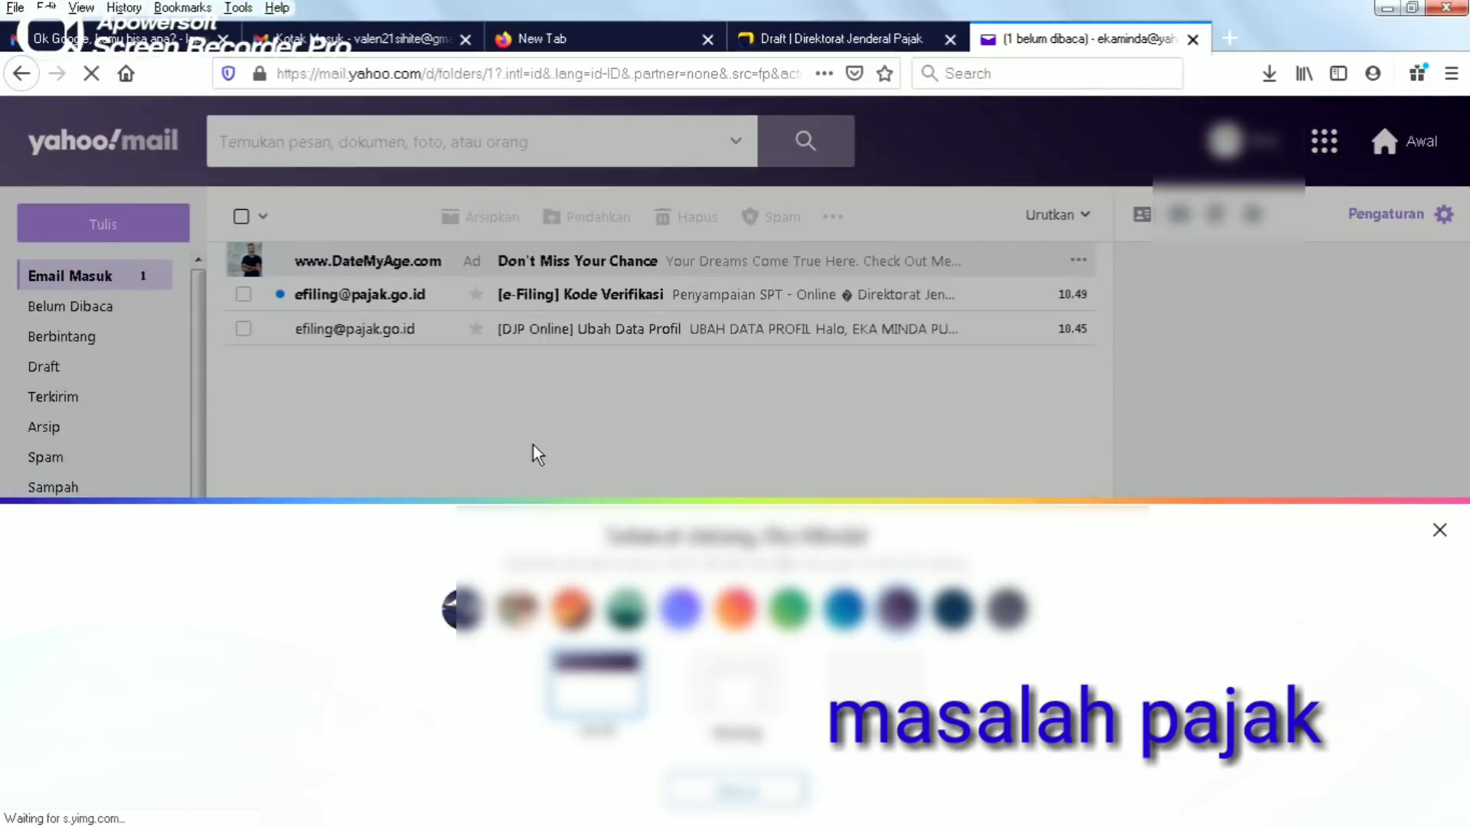
click(1440, 533)
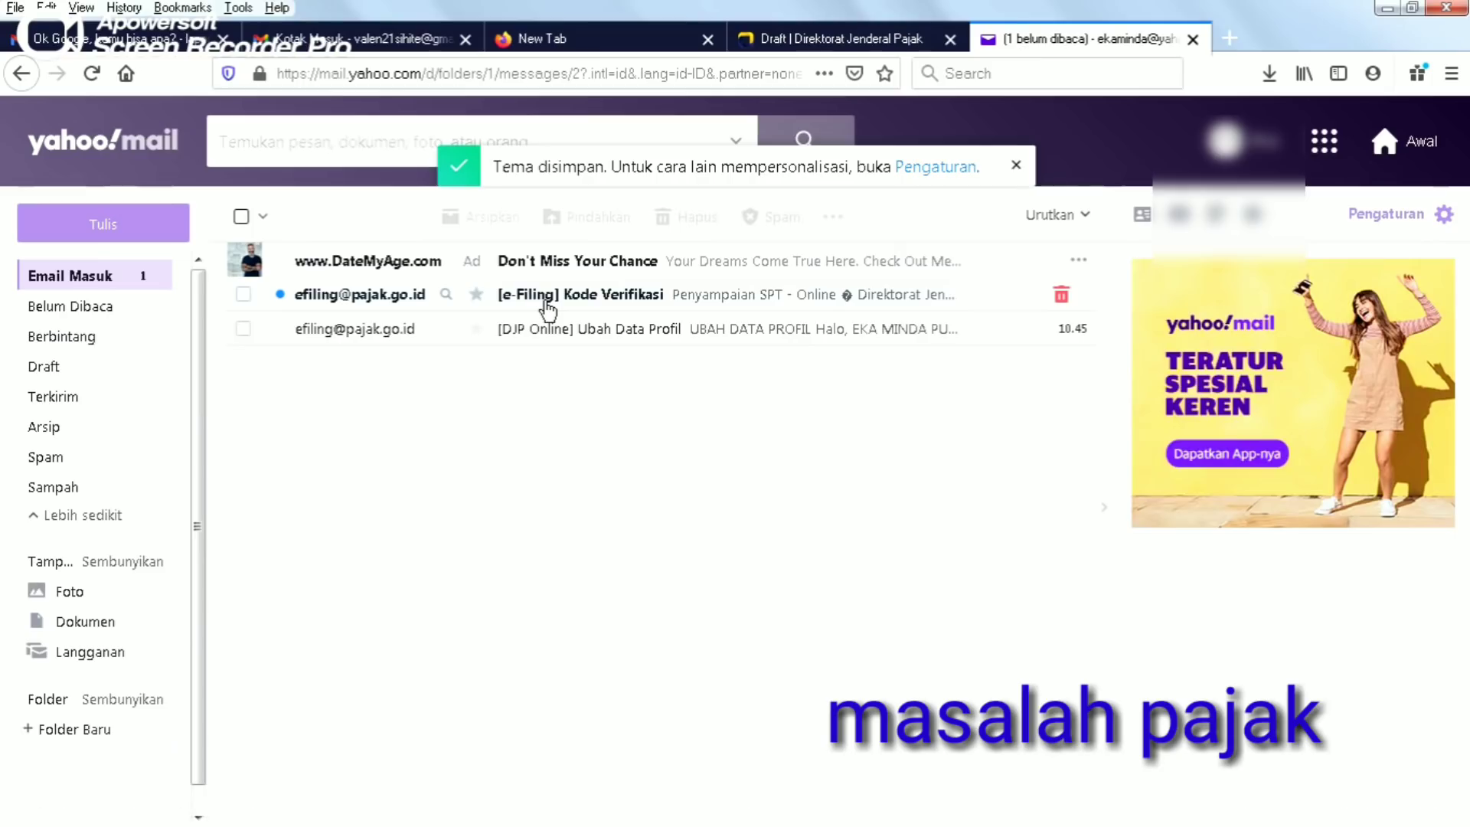
click(742, 333)
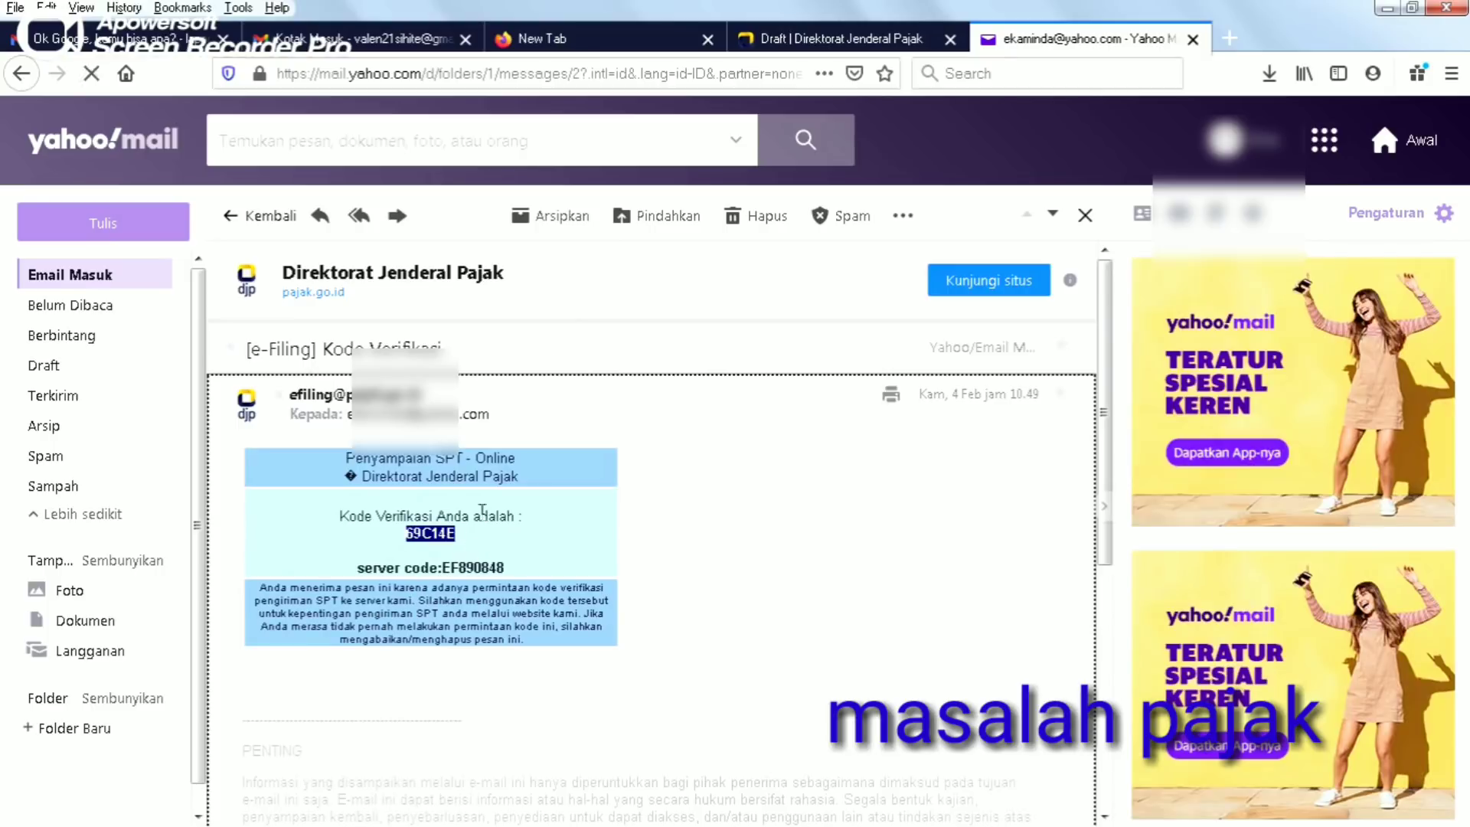
Step: Return to the DJP Online submission form, paste the verification code into Masukkan kode verifikasi, and submit the SPT
click(804, 38)
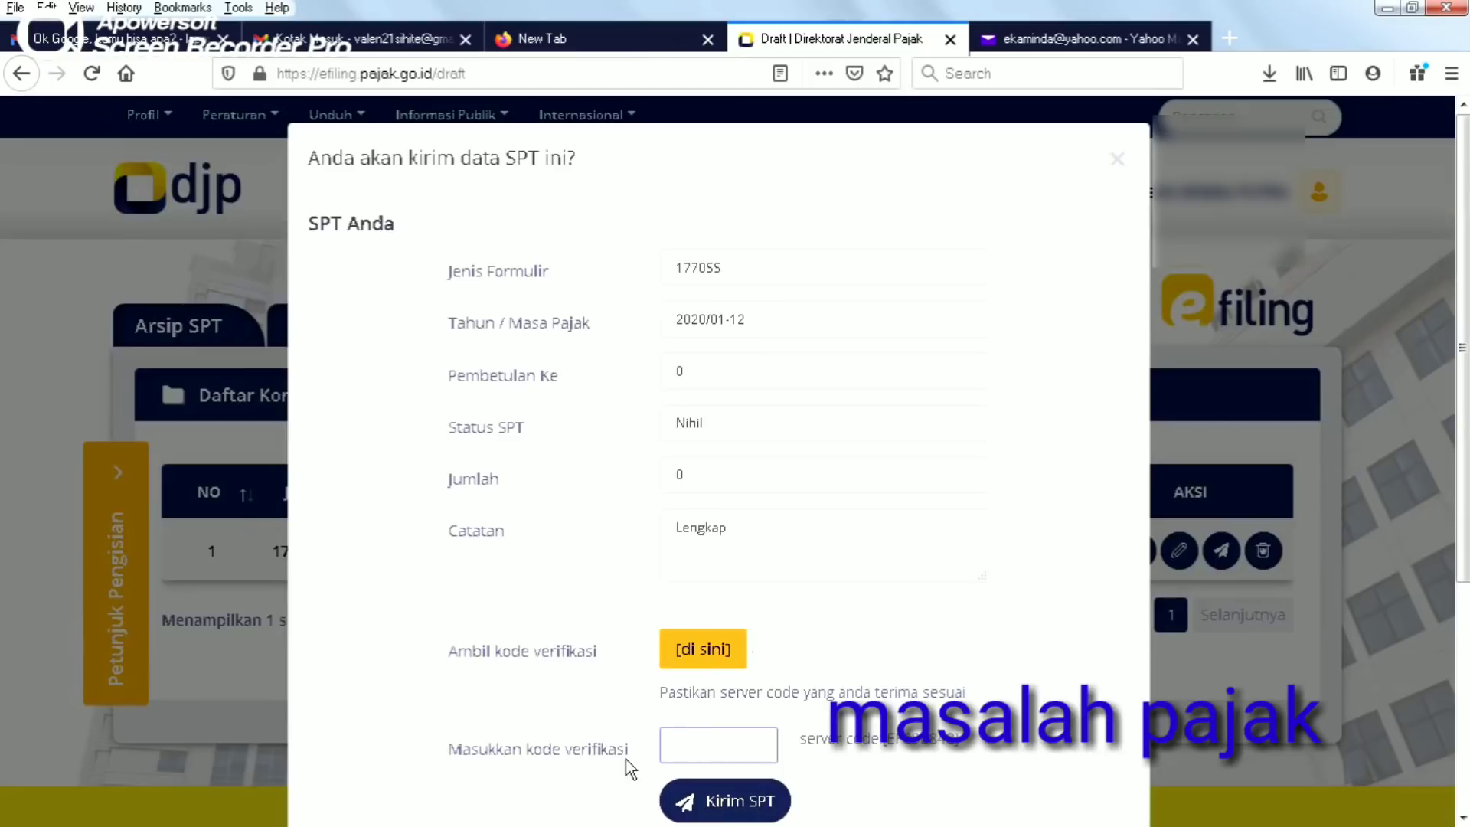
key(ctrl+v)
scroll(1466, 307, down, 2)
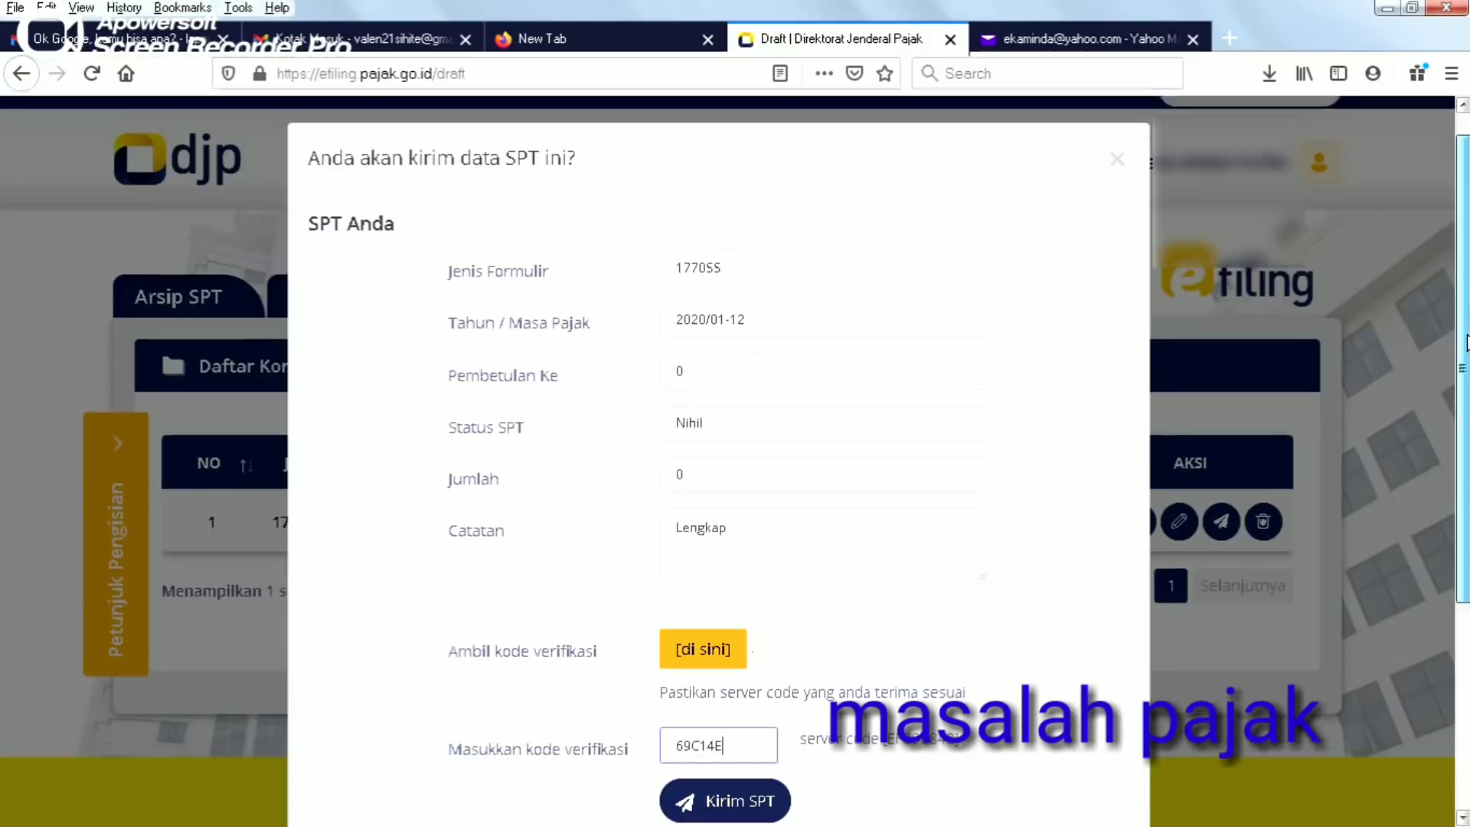
click(726, 815)
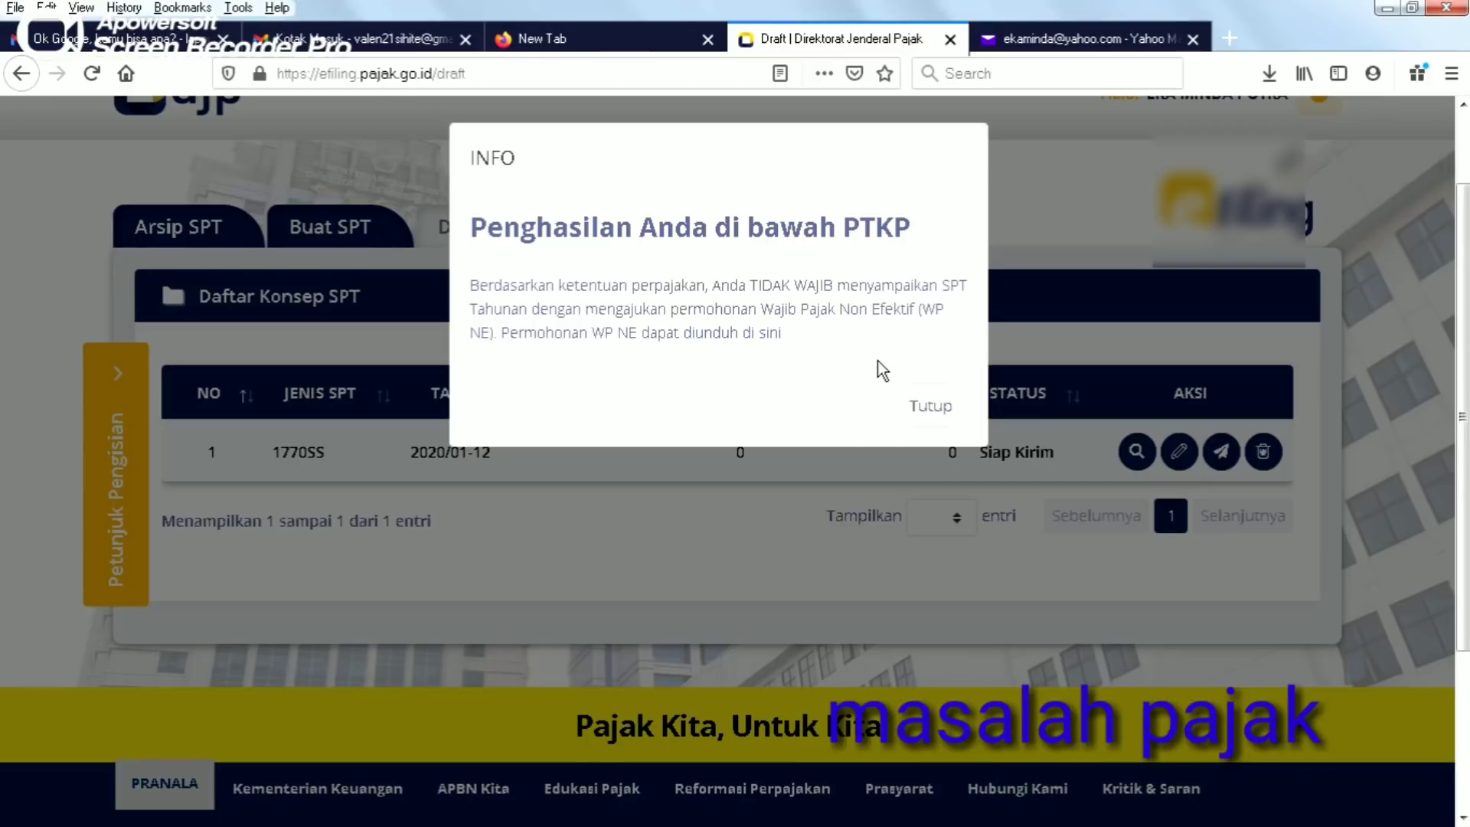
Step: Close the information notice about income below PTKP and rate the e-Filing service as Puas
click(931, 408)
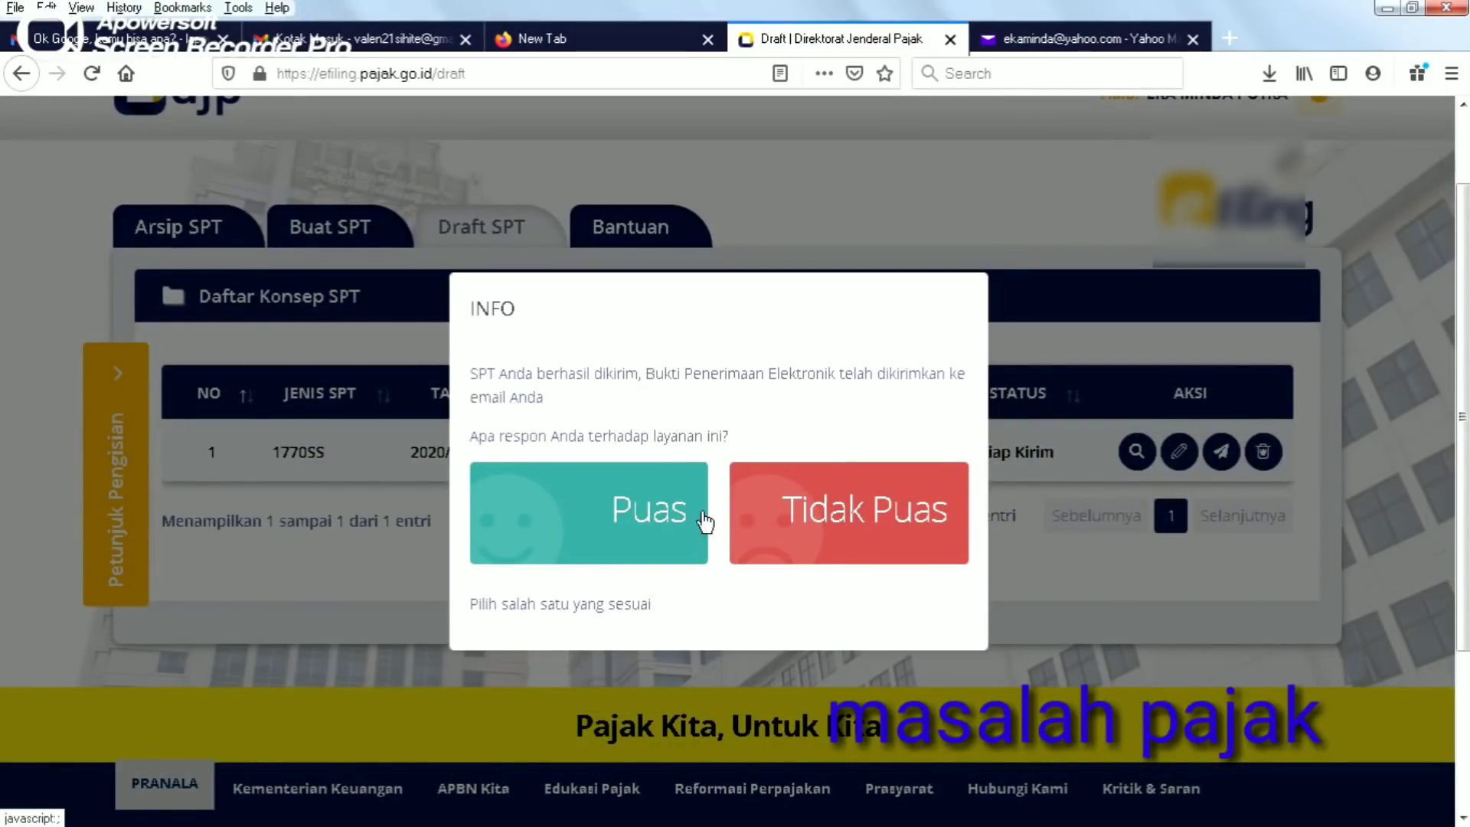
click(632, 525)
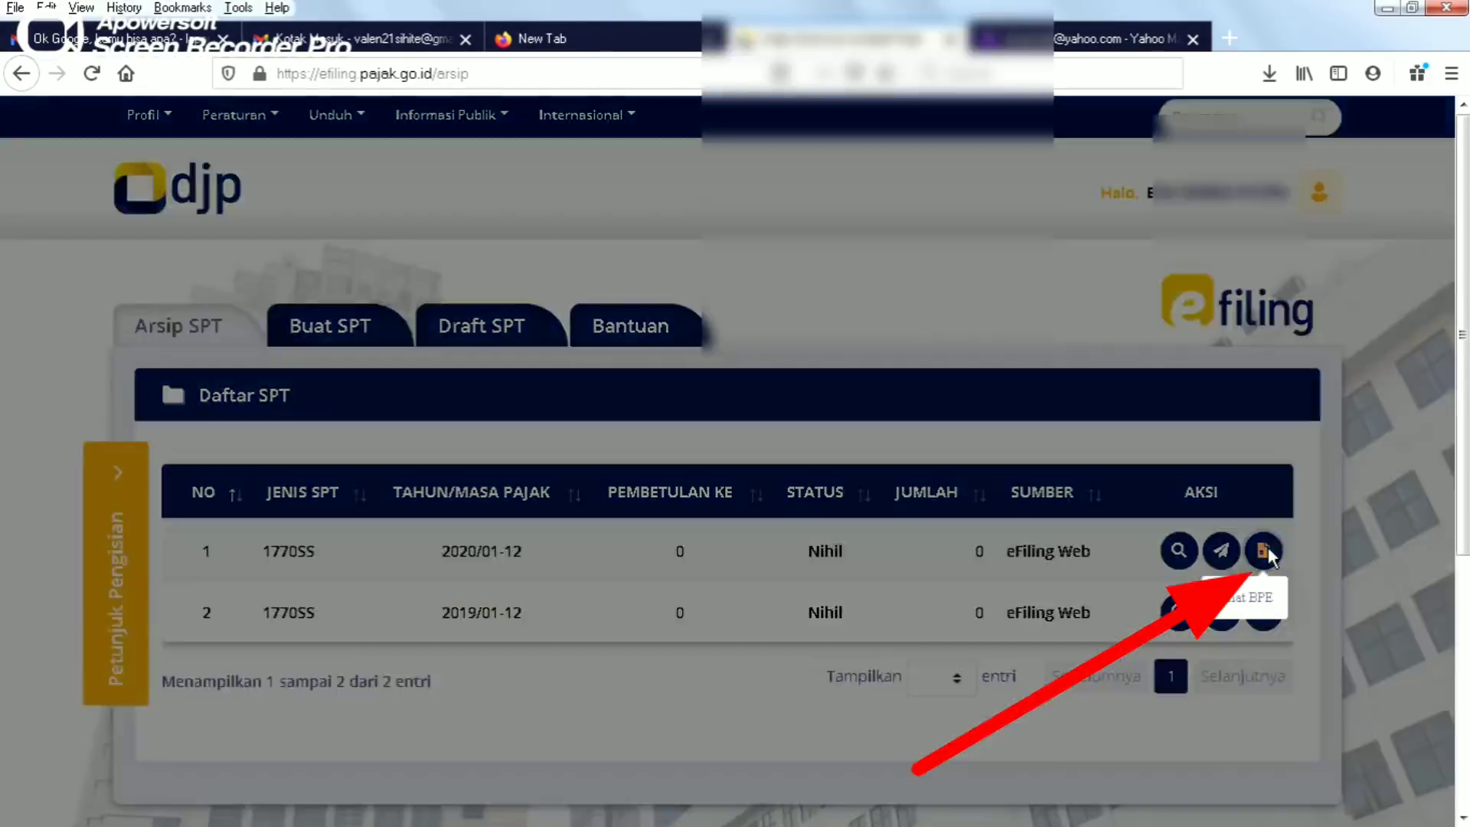
Step: Open the electronic receipt (BPE) of the 2020 1770SS return from the Daftar SPT archive and select its full text
click(1265, 549)
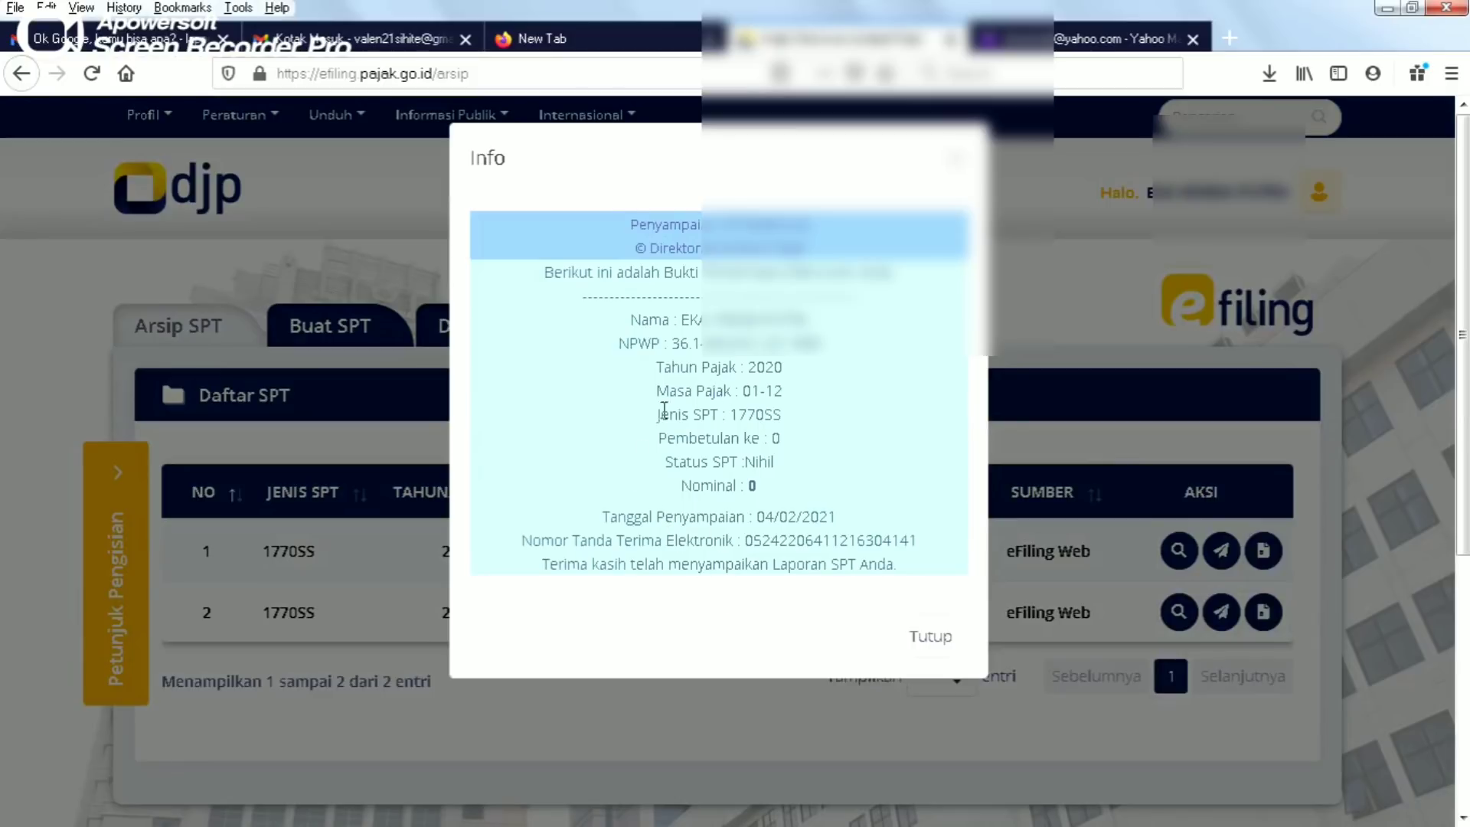
mouse_move(728, 687)
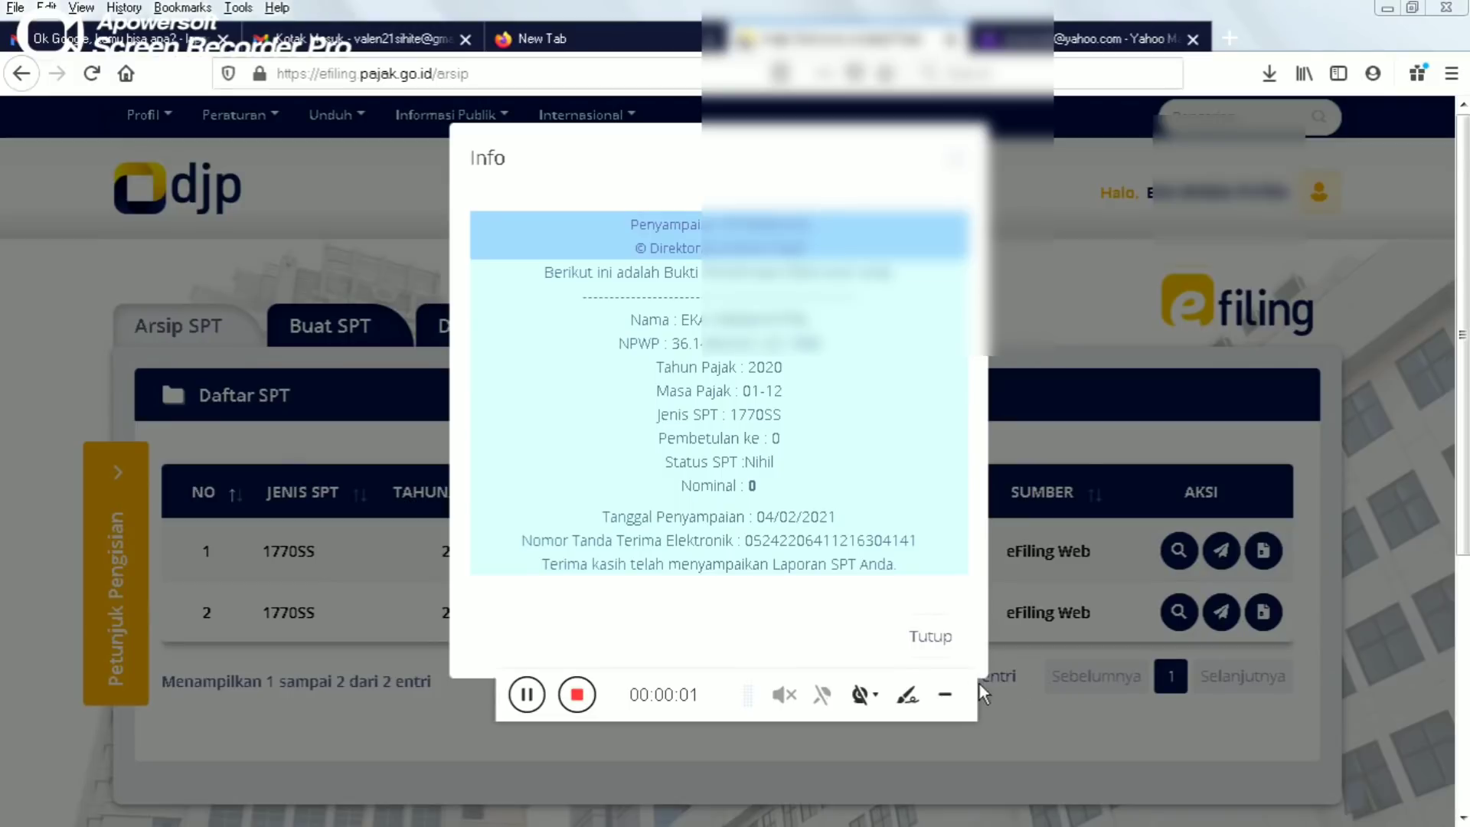
click(944, 695)
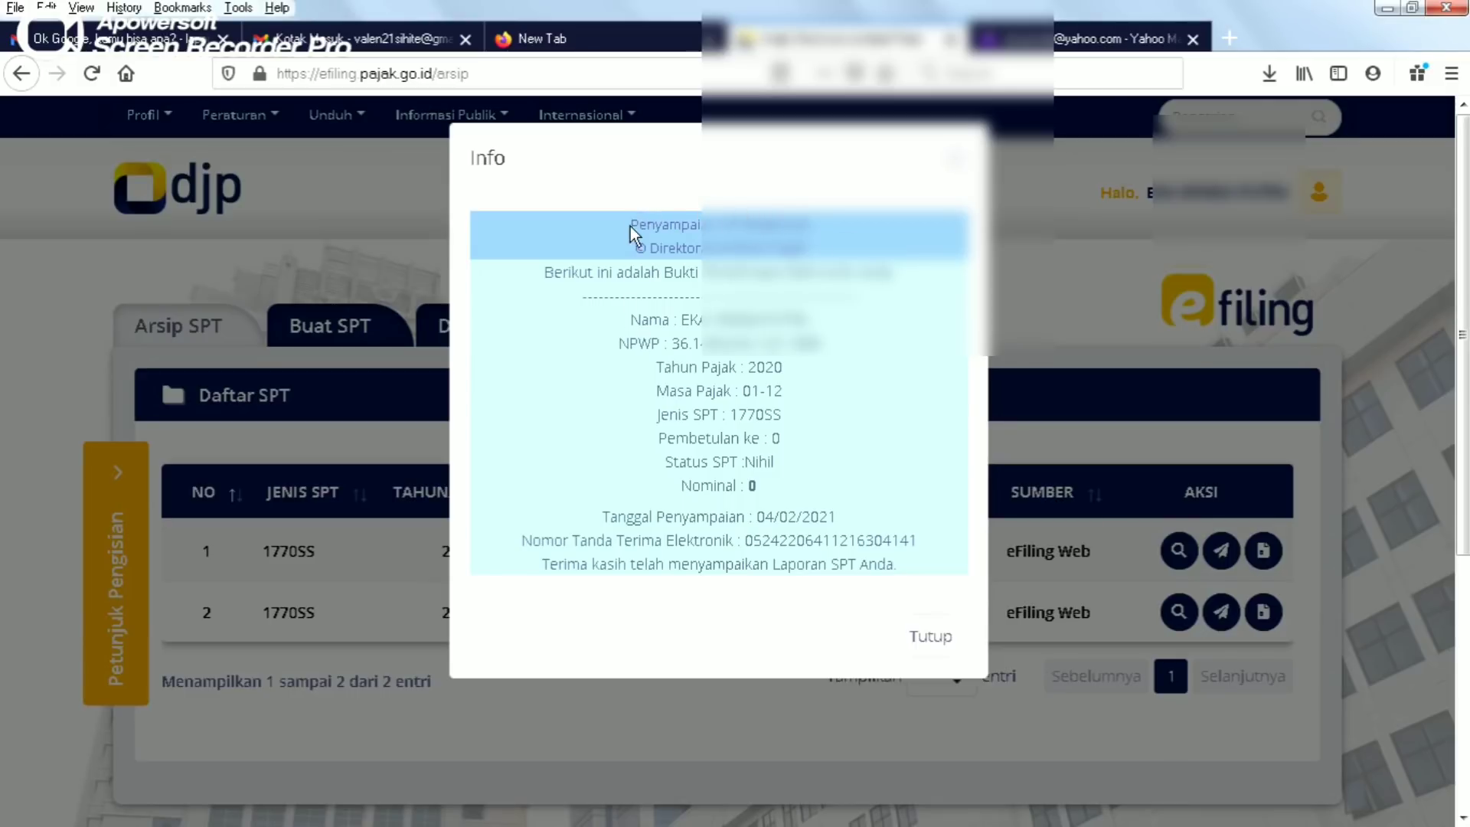
drag(631, 226, 925, 583)
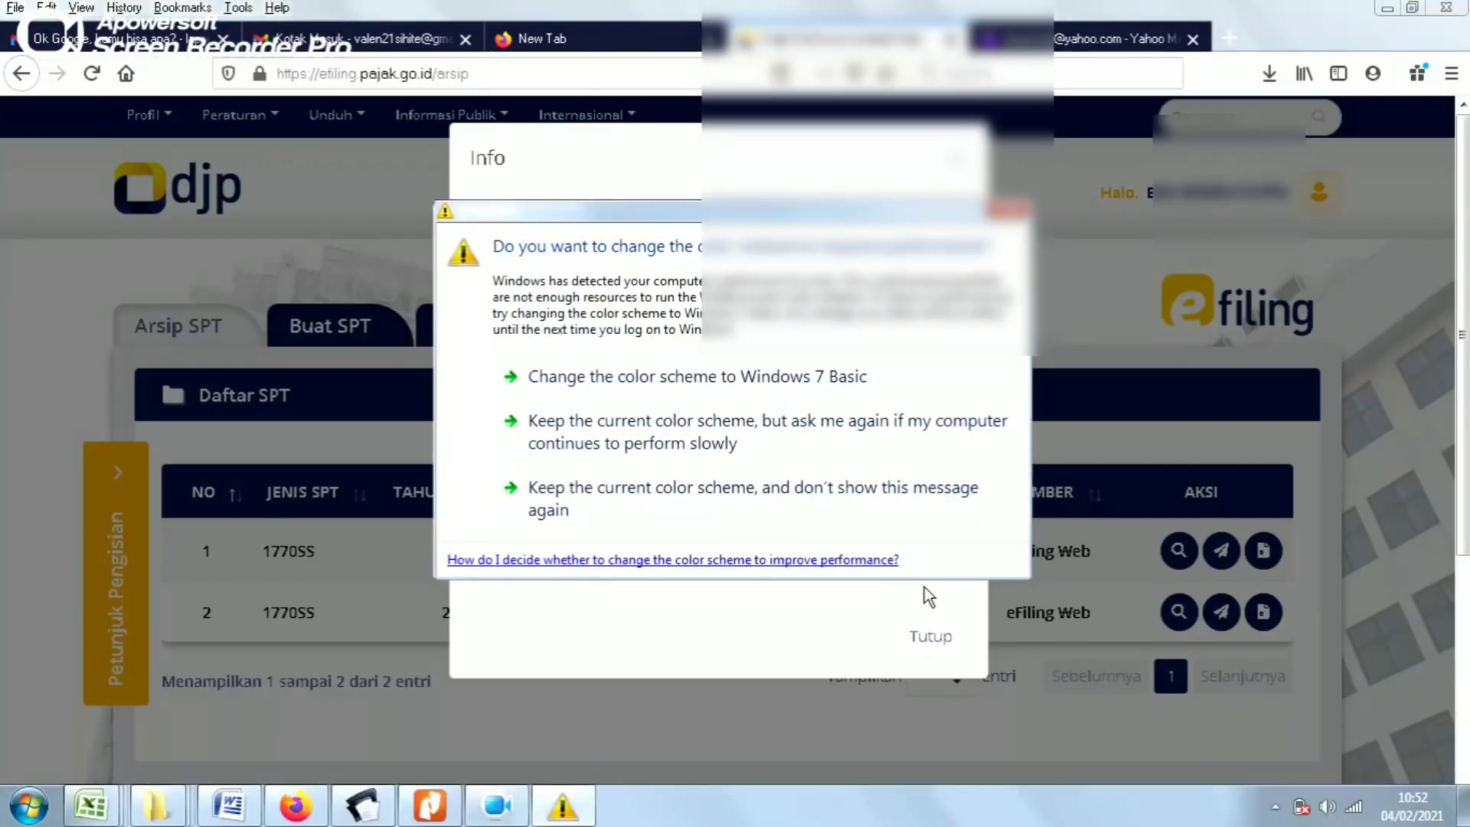
click(1010, 209)
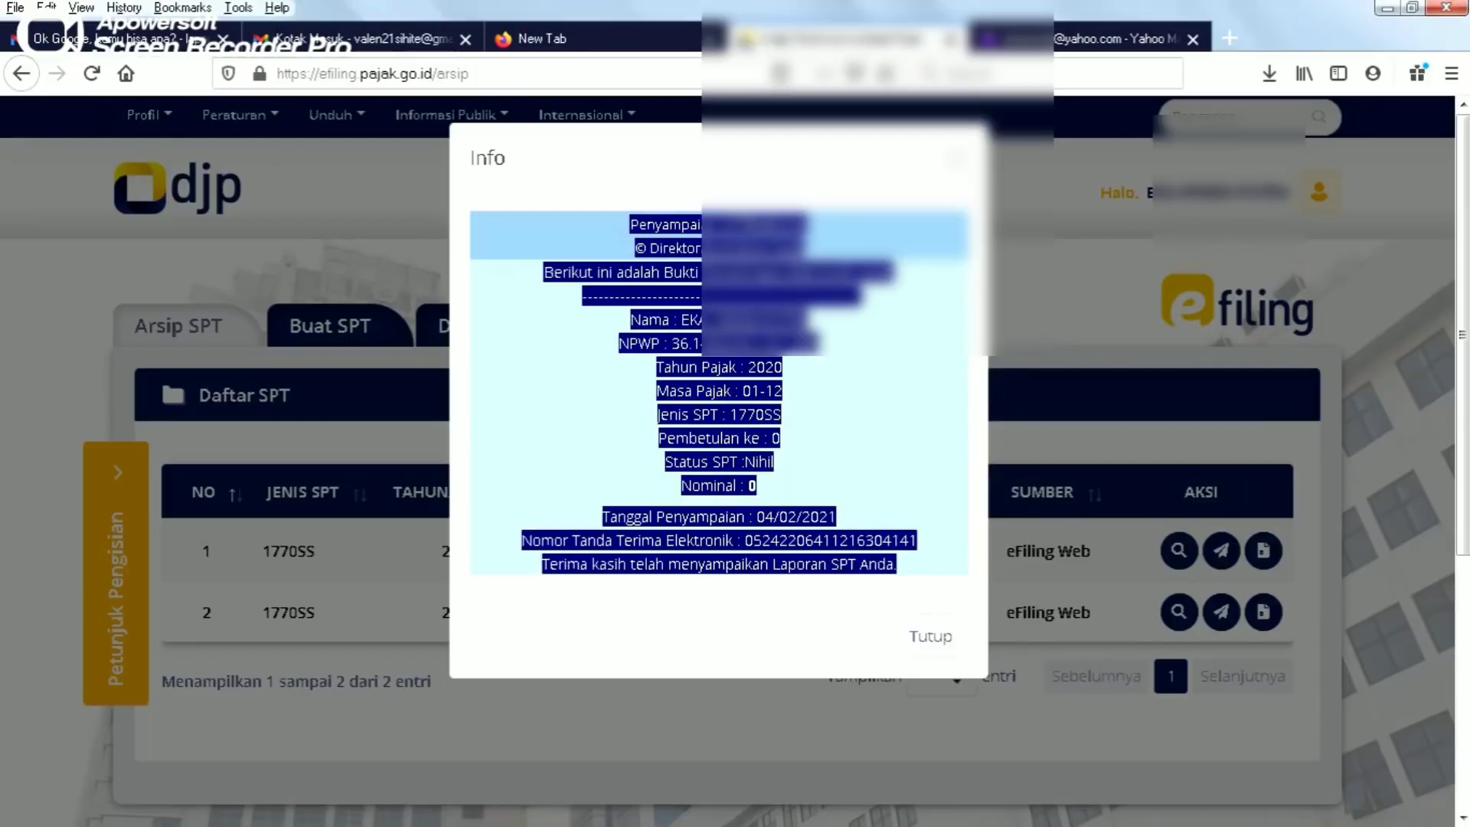